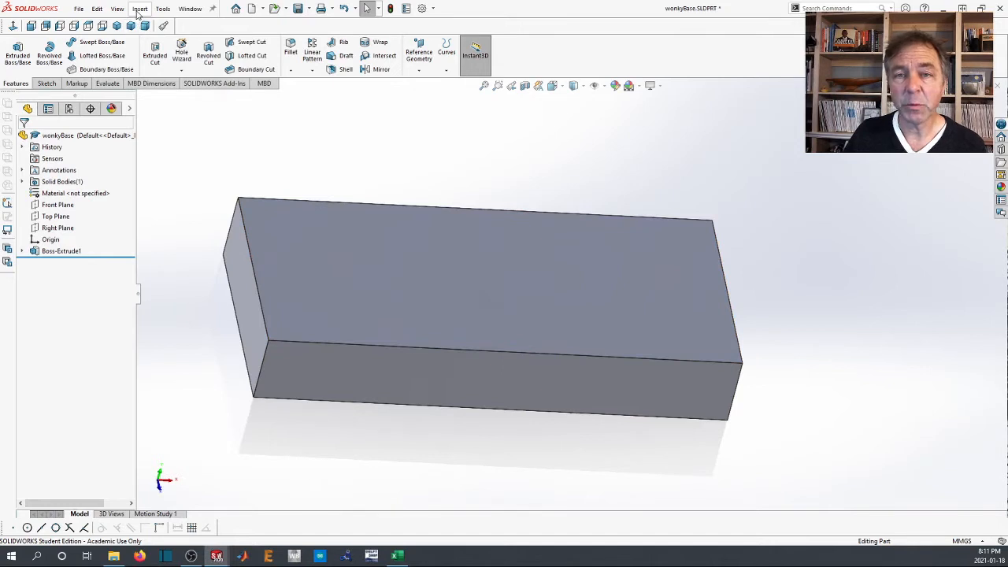
Start a Freeform on the block's top face and add a through-points control curve lengthwise through its middle
left_click(142, 9)
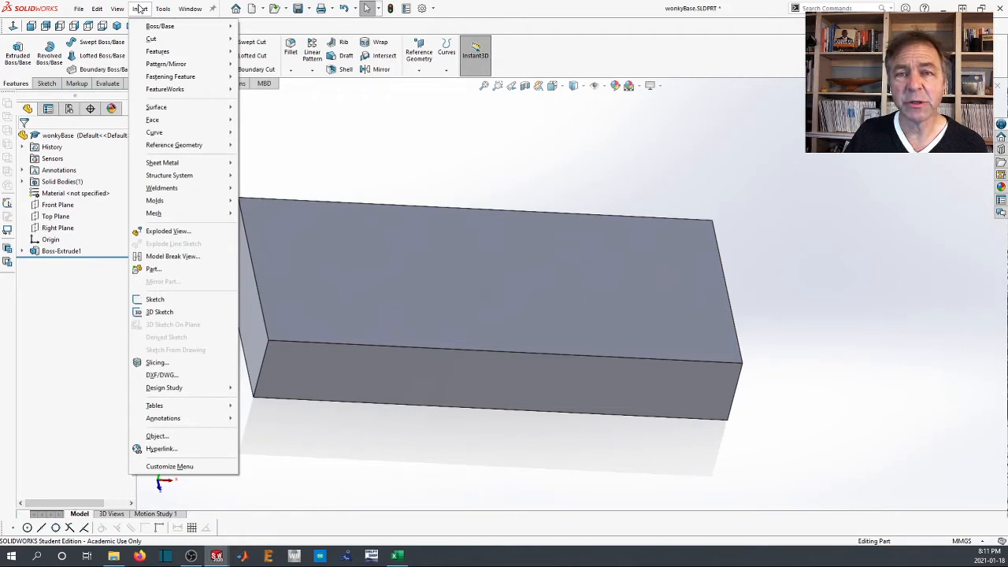
mouse_move(156, 110)
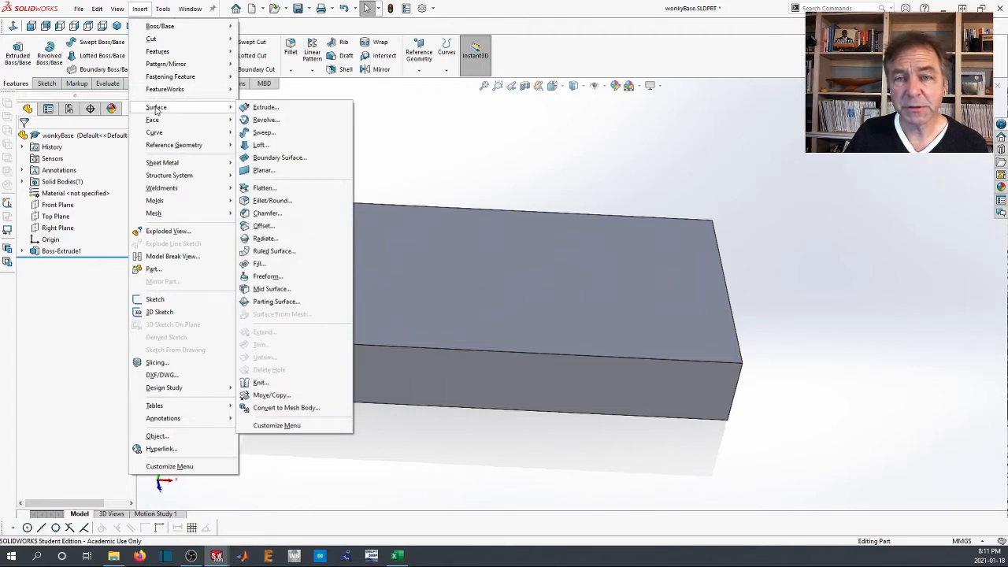
mouse_move(164, 54)
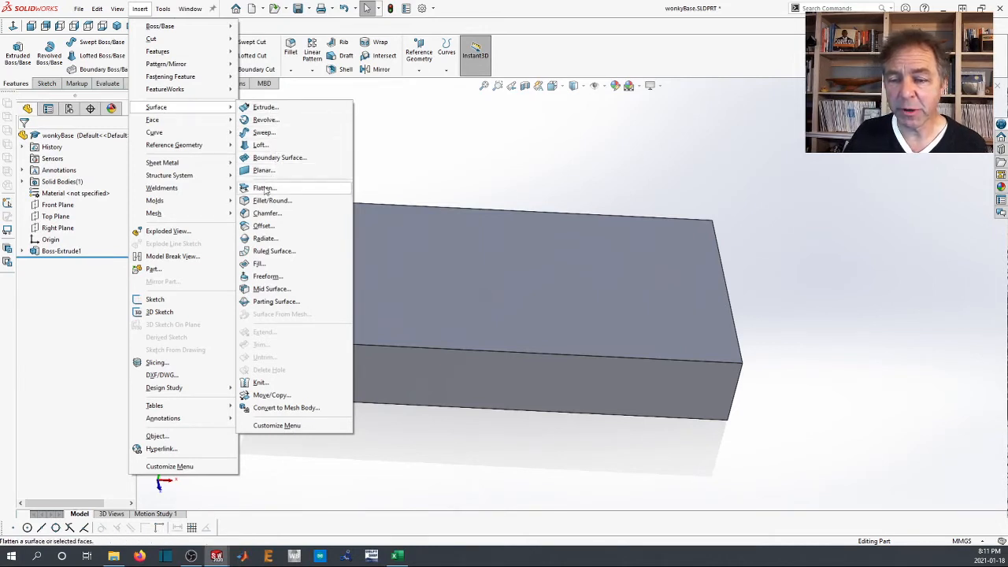
left_click(272, 279)
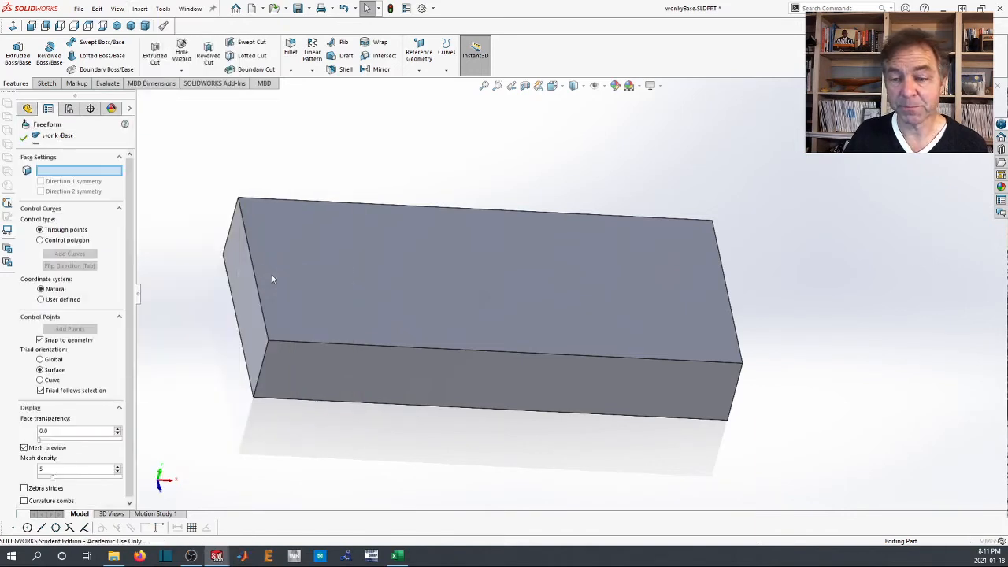
left_click(457, 275)
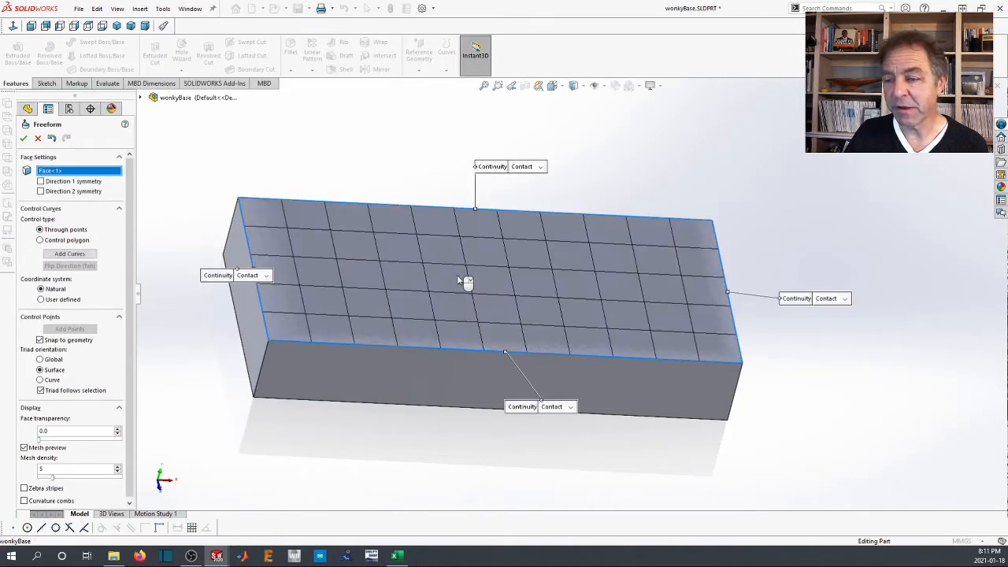
left_click(52, 256)
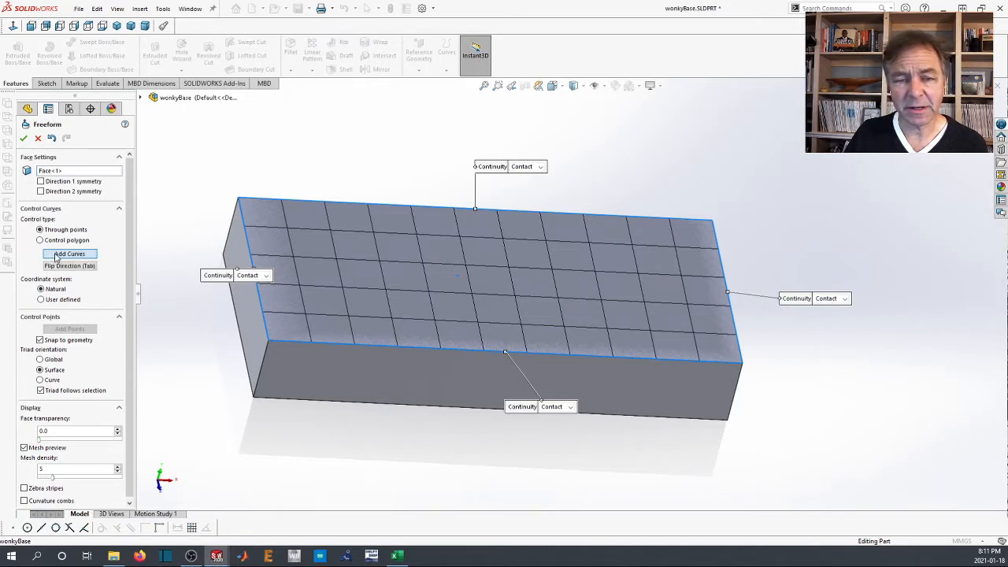
left_click(332, 275)
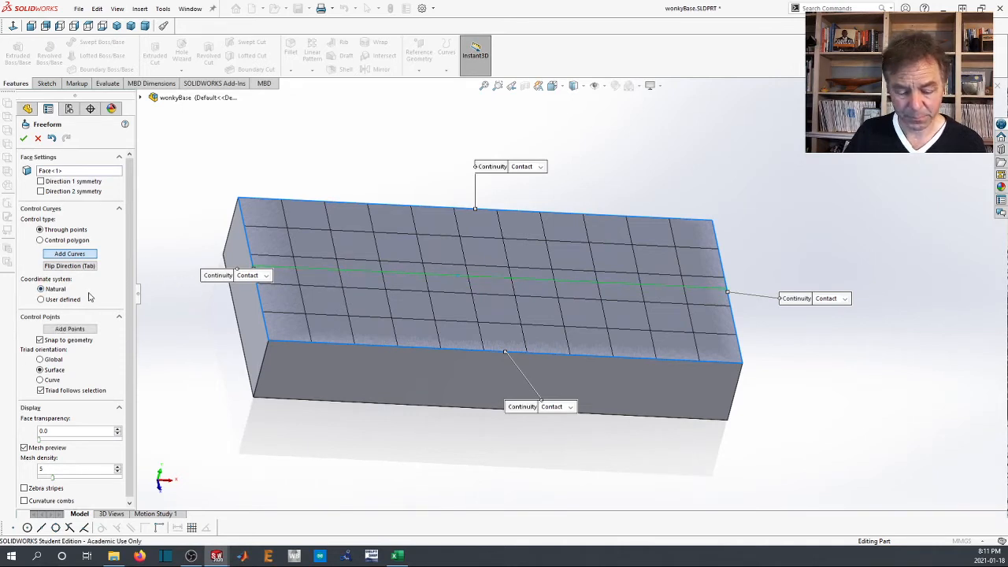
right_click(301, 258)
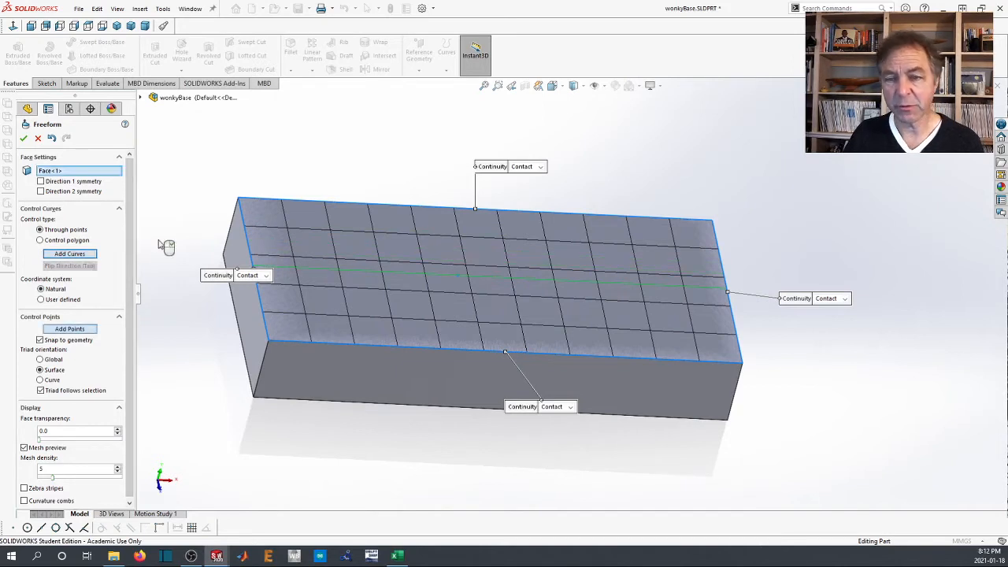
Bend the lengthwise control curve, pulling its right handle up about 17 mm and its left handle down about 12 mm
left_click(351, 273)
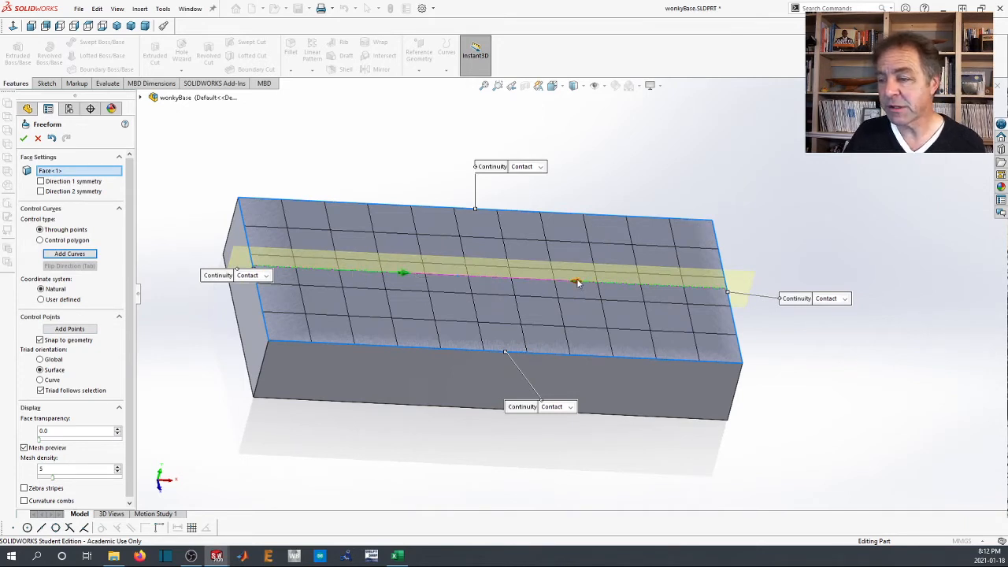
left_click_drag(577, 284, 638, 235)
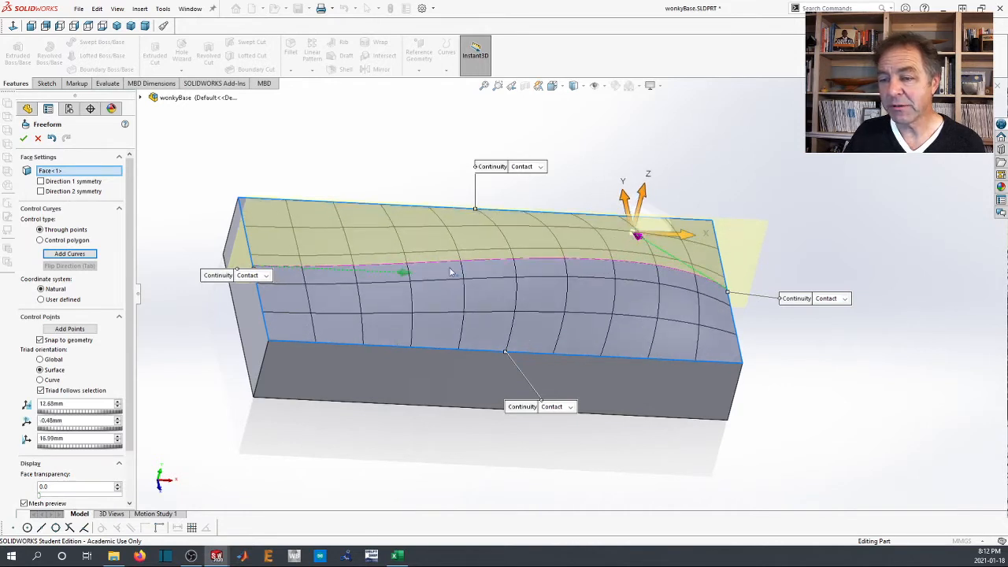
left_click(403, 273)
left_click_drag(403, 272, 389, 312)
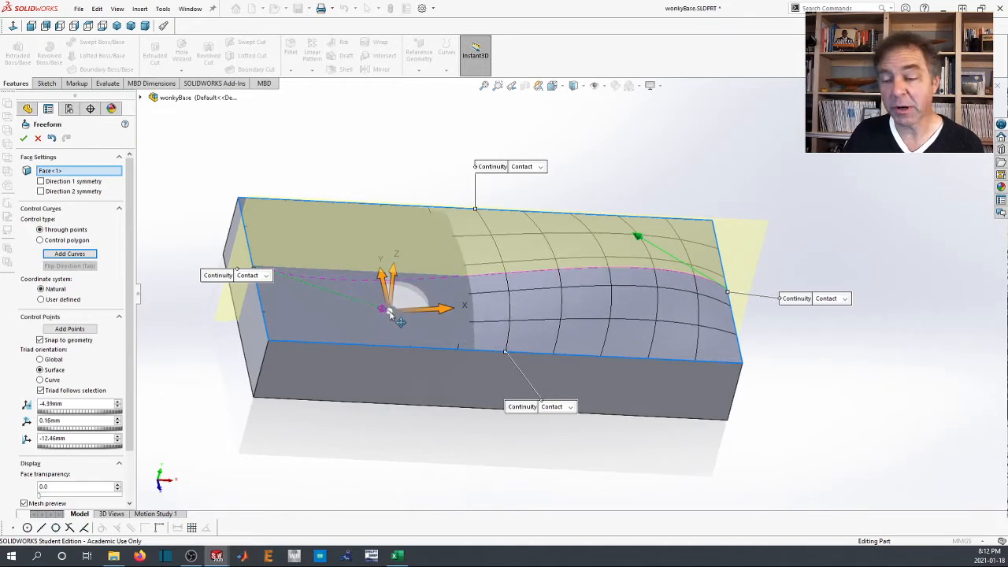
left_click_drag(389, 312, 388, 311)
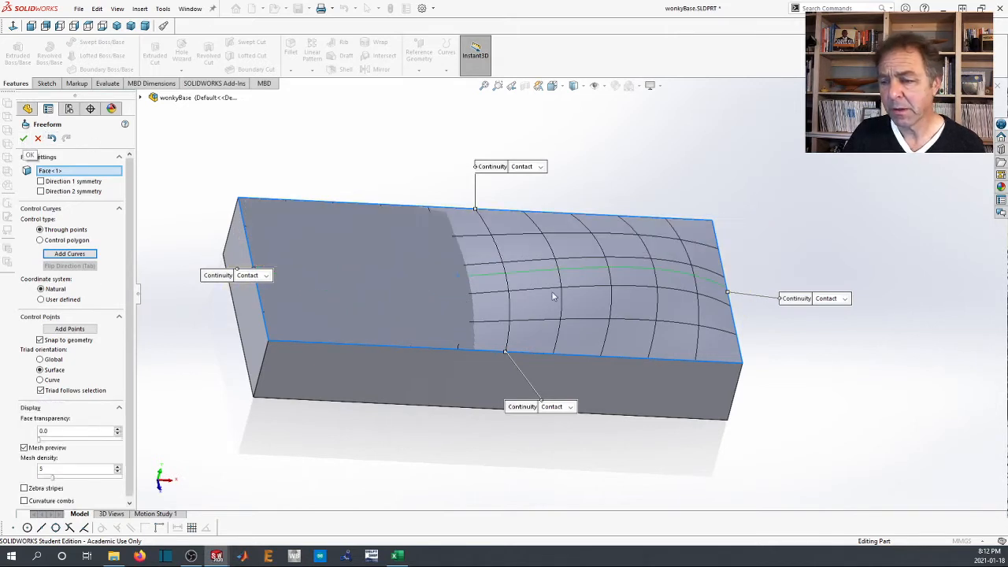
Add a second control curve with flipped direction, running crosswise over the raised right half of the top face
left_click(69, 255)
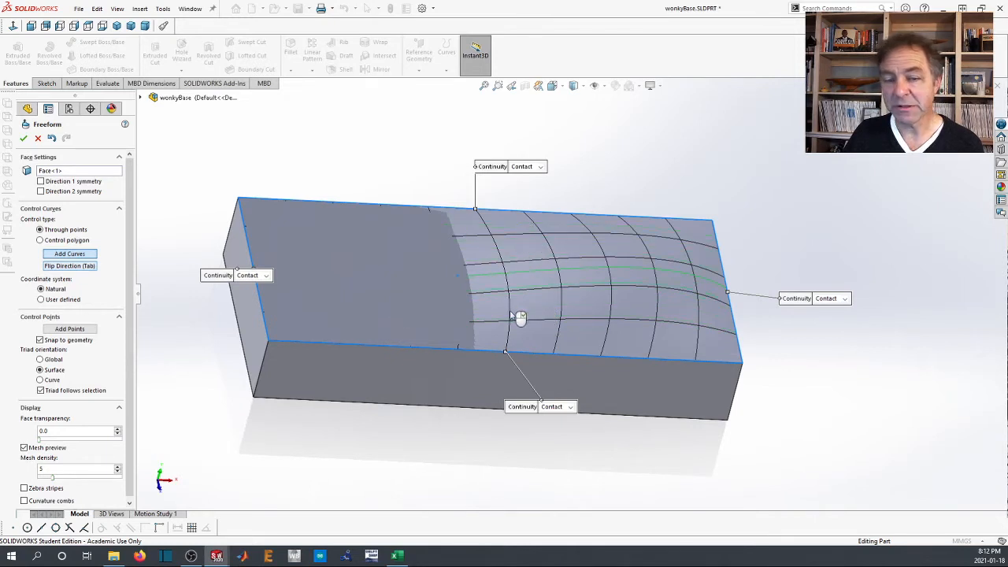
left_click(70, 266)
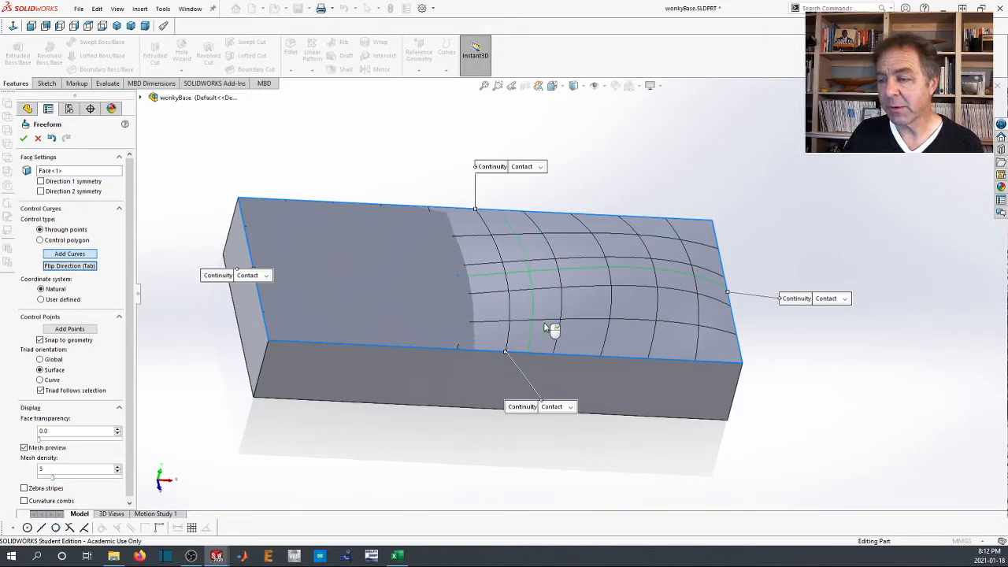
left_click(596, 323)
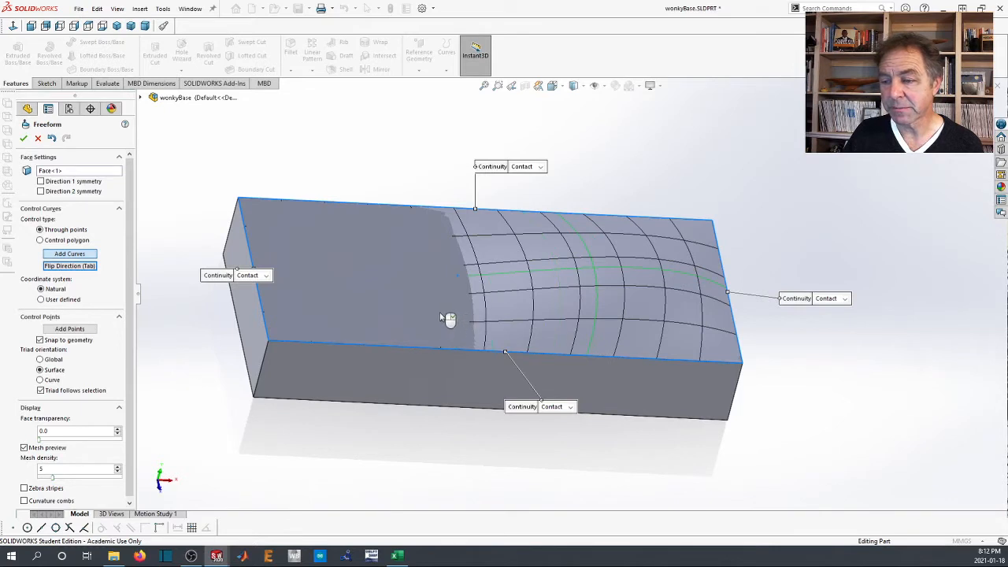
right_click(196, 161)
right_click(197, 159)
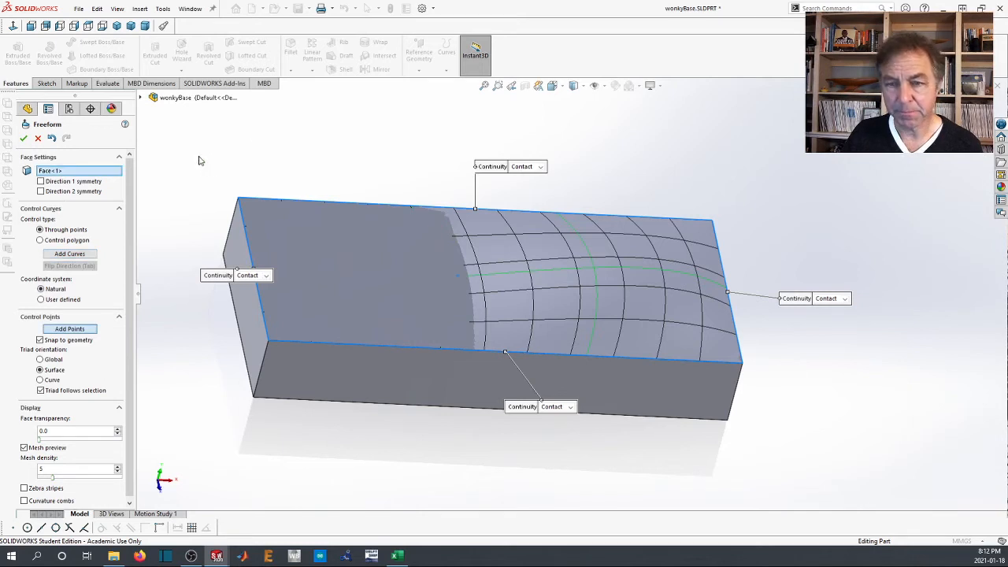
Reshape the crosswise curve by moving its front handle about 9.4, 11.5, 38 mm and its rear handle about 9.9, -3, 1.1 mm, and finish the Freeform
left_click(597, 303)
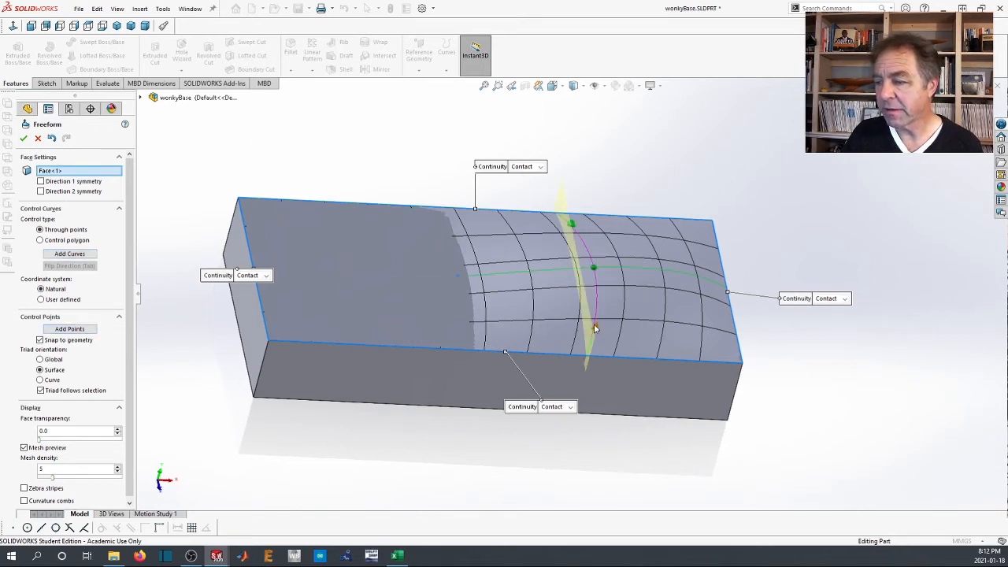
left_click(596, 329)
left_click_drag(597, 329, 619, 328)
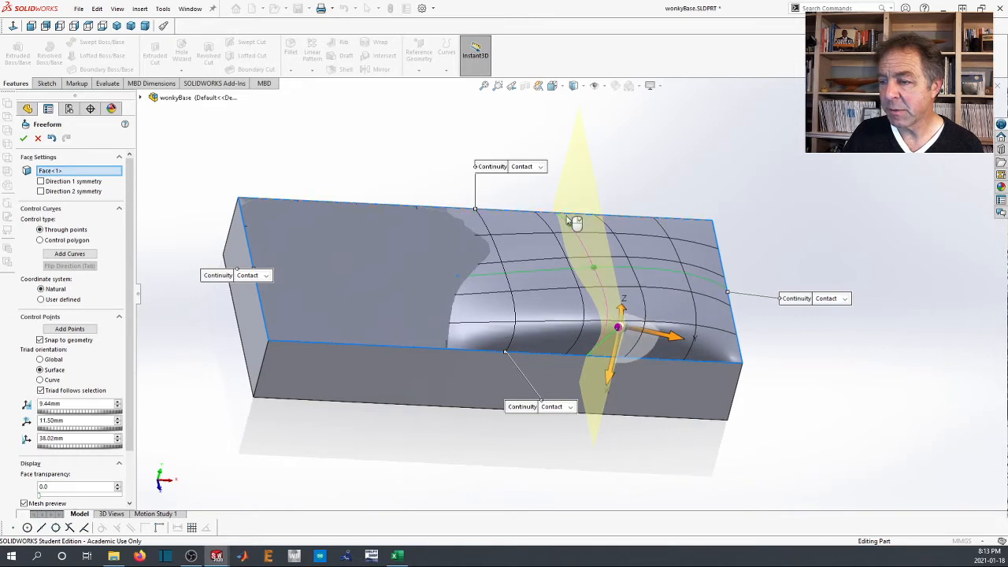
left_click_drag(577, 229, 584, 262)
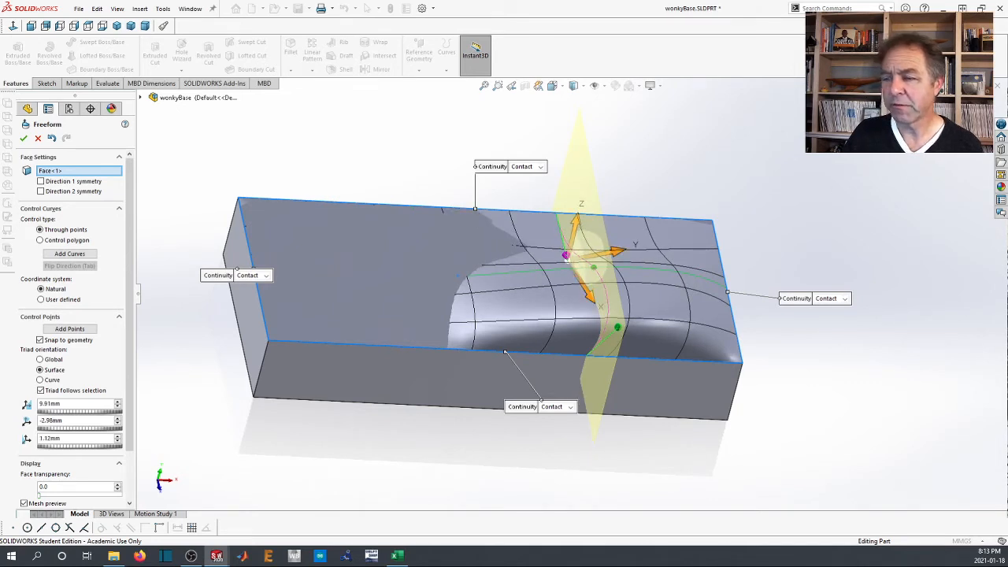
key("Return")
mouse_move(479, 362)
middle_mouse_down()
mouse_move(377, 361)
mouse_move(378, 373)
mouse_move(365, 347)
mouse_move(371, 378)
mouse_move(378, 342)
mouse_move(462, 314)
mouse_move(578, 317)
mouse_move(515, 359)
mouse_move(437, 385)
mouse_move(407, 360)
mouse_move(371, 407)
mouse_move(380, 421)
mouse_move(589, 367)
mouse_move(619, 376)
mouse_move(599, 386)
mouse_move(556, 365)
mouse_move(576, 349)
mouse_move(546, 367)
mouse_move(449, 381)
mouse_move(504, 370)
mouse_move(543, 389)
mouse_move(559, 372)
mouse_move(535, 409)
mouse_move(471, 426)
mouse_move(502, 441)
mouse_move(558, 407)
mouse_move(562, 414)
mouse_move(543, 386)
middle_mouse_up()
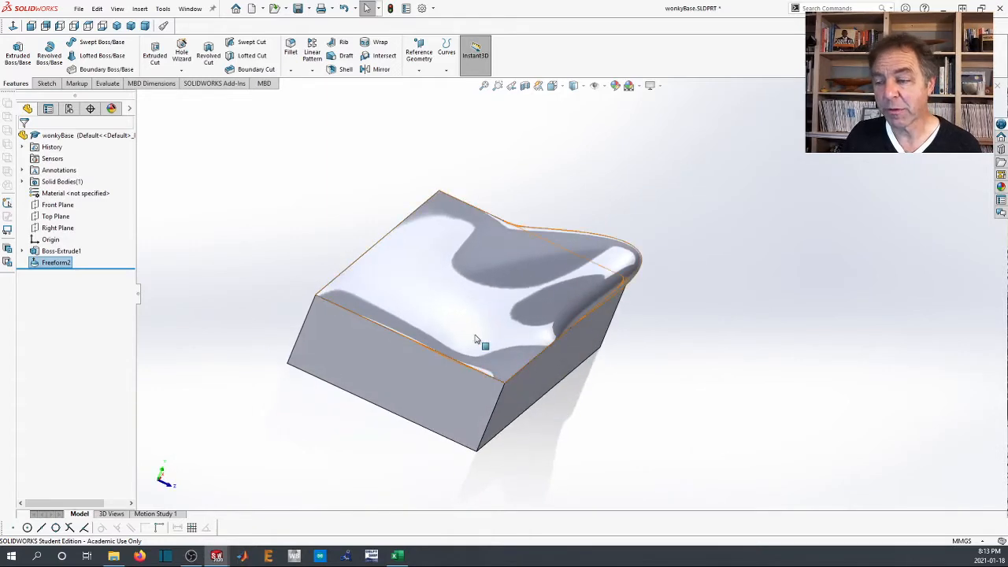
mouse_move(475, 340)
middle_mouse_down()
mouse_move(484, 397)
mouse_move(462, 409)
mouse_move(428, 367)
mouse_move(468, 377)
middle_mouse_up()
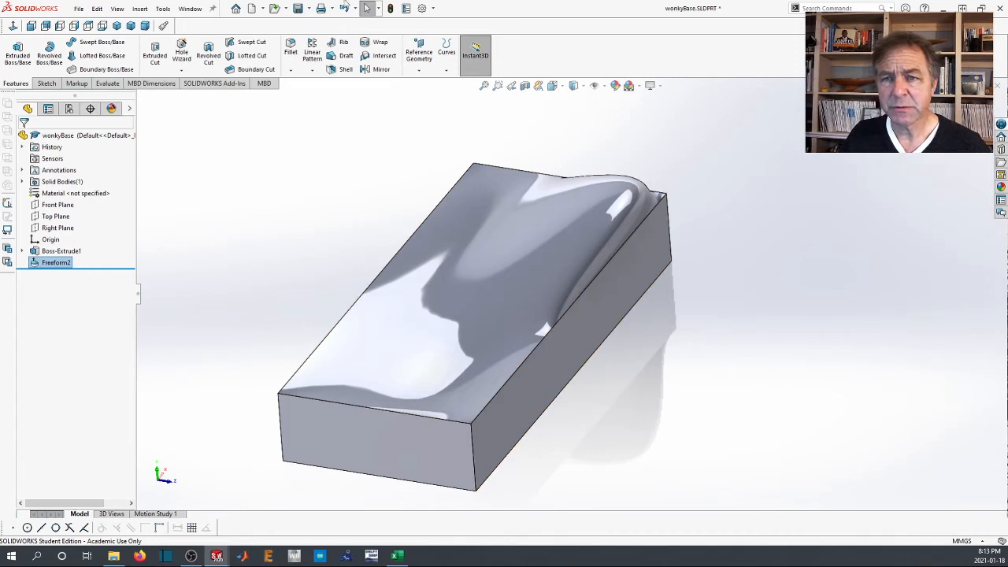
Undo the Freeform feature on the block's top face
left_click(343, 8)
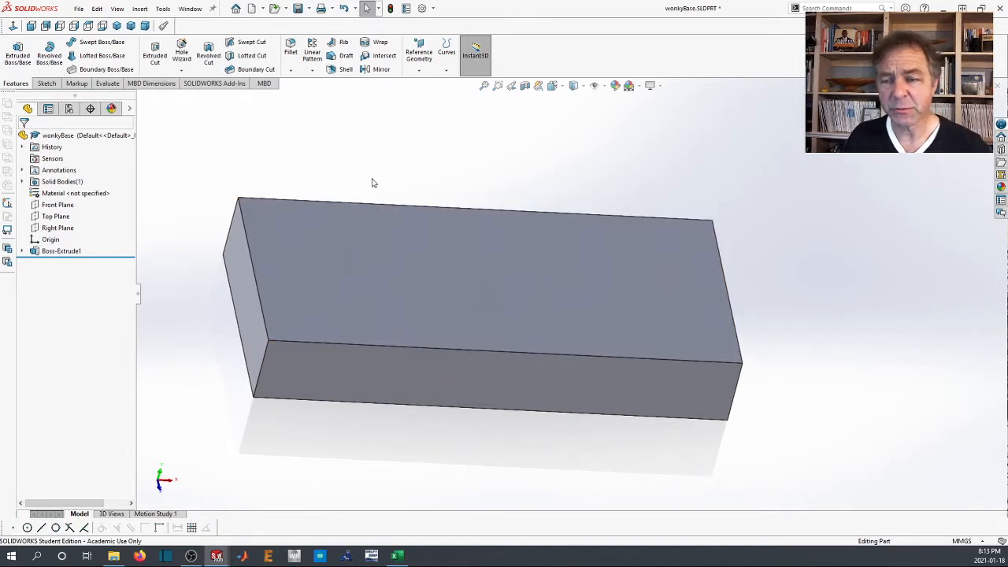
scroll(377, 325, "down", 1)
scroll(373, 343, "up", 2)
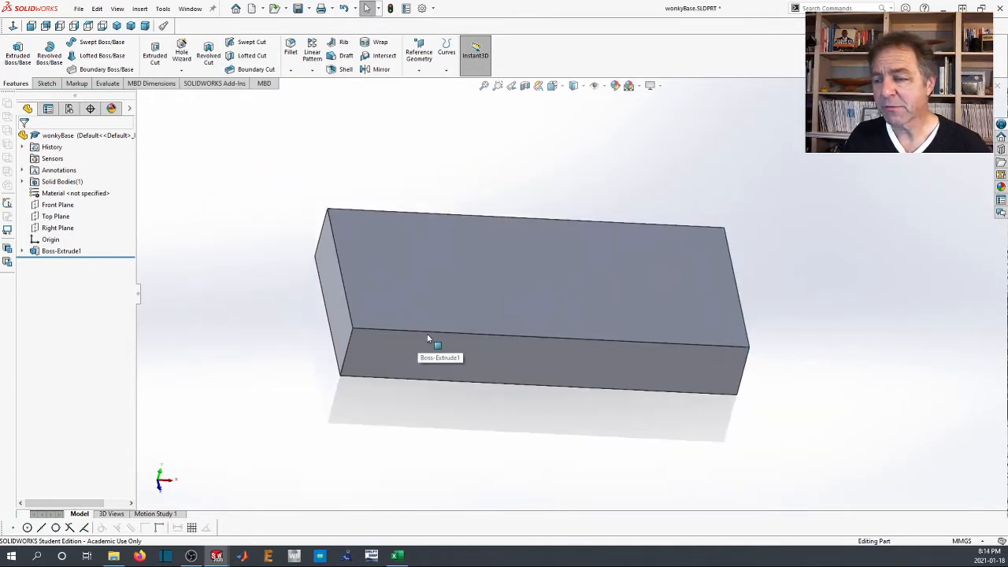
middle_click_drag(427, 333, 433, 306)
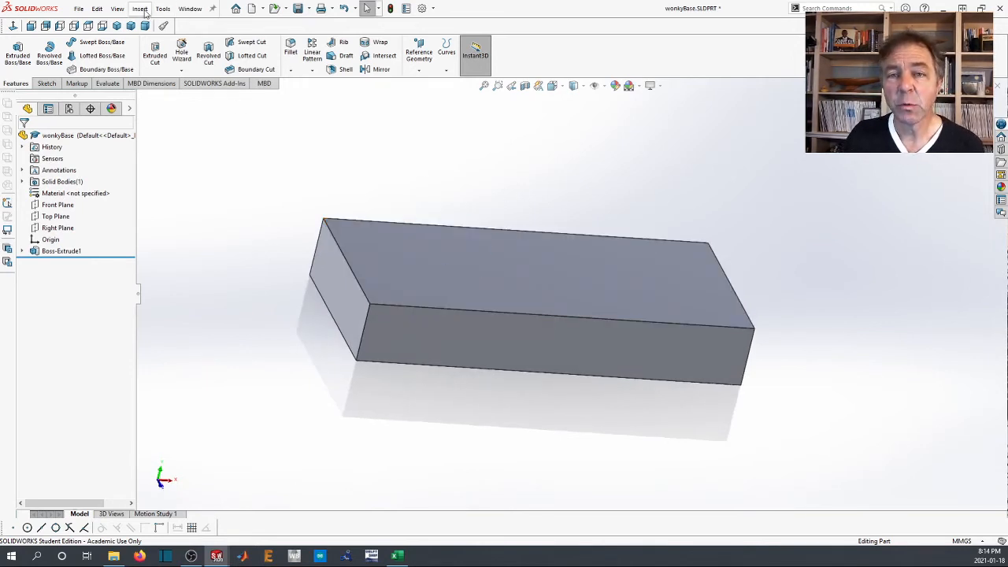
left_click(141, 9)
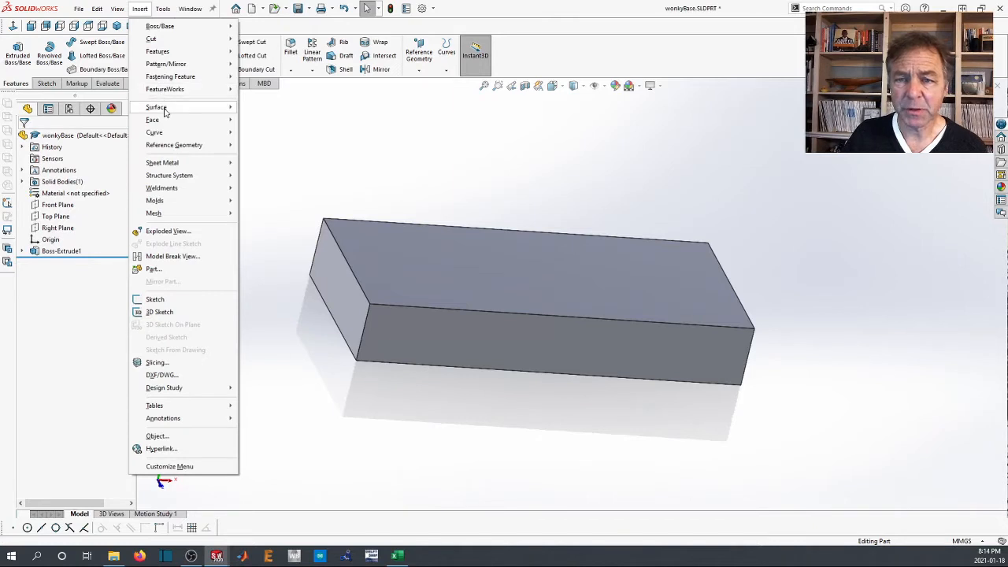
mouse_move(165, 112)
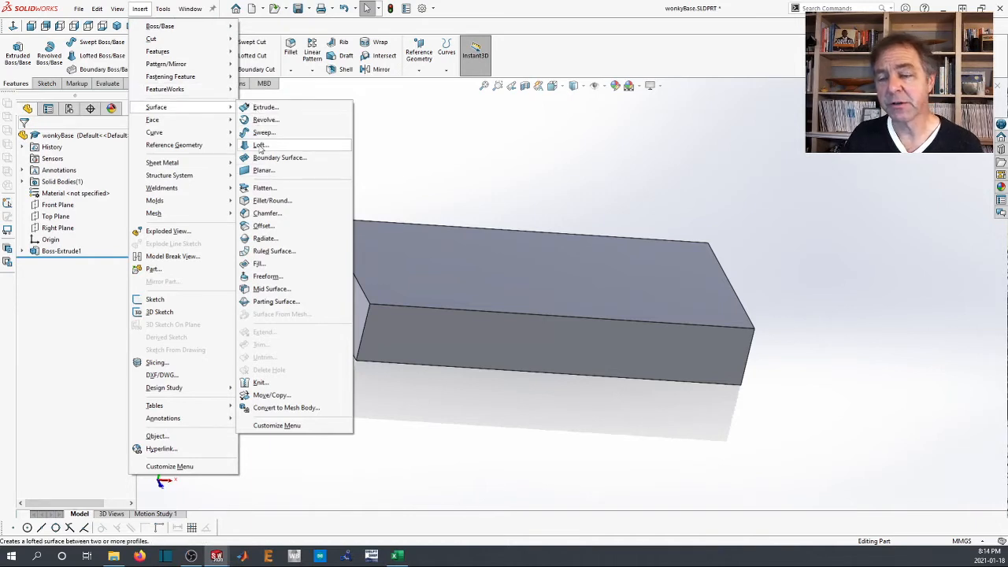
left_click(435, 138)
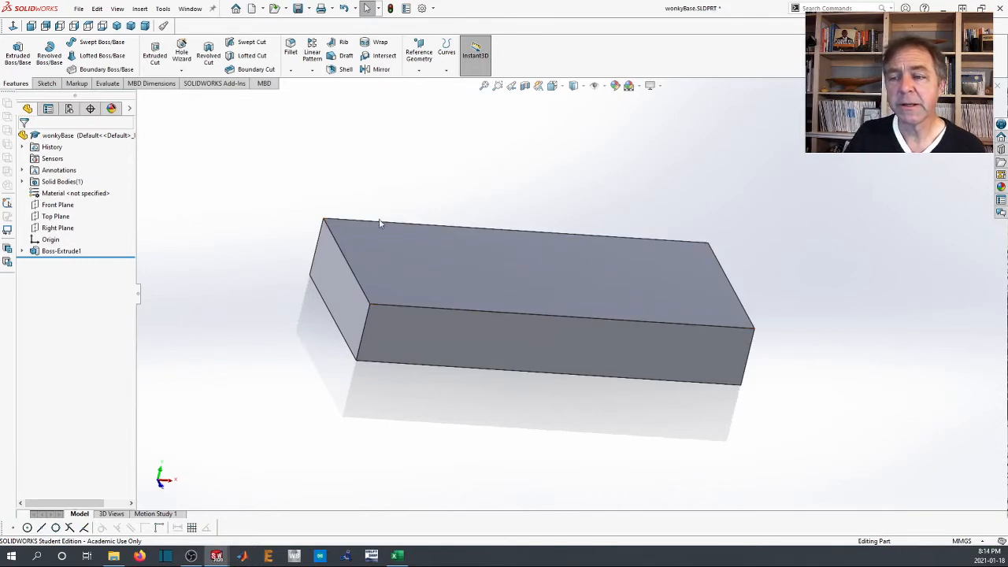
Start a reference plane with the block's left end face as first reference and a parallel constraint
left_click(419, 52)
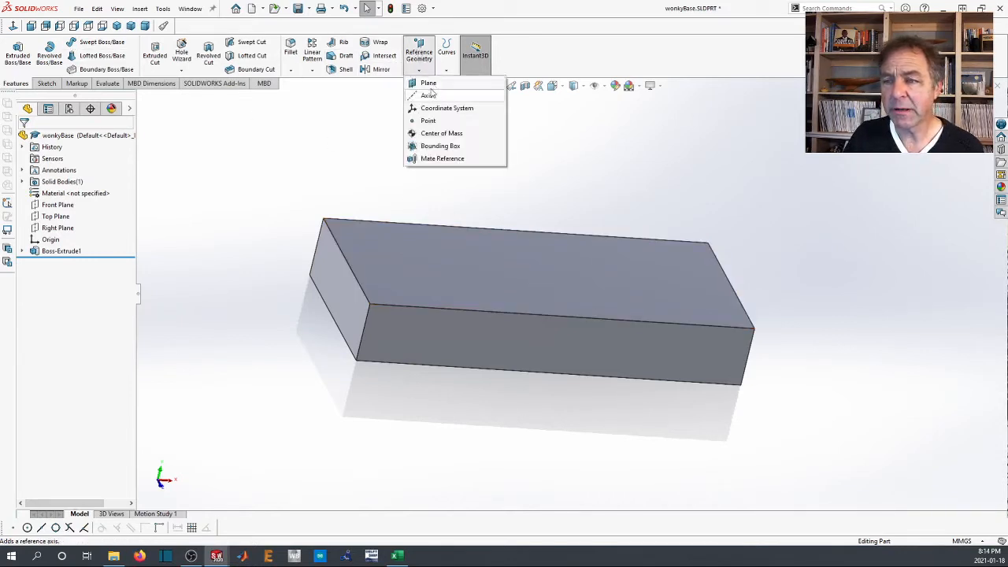
left_click(429, 85)
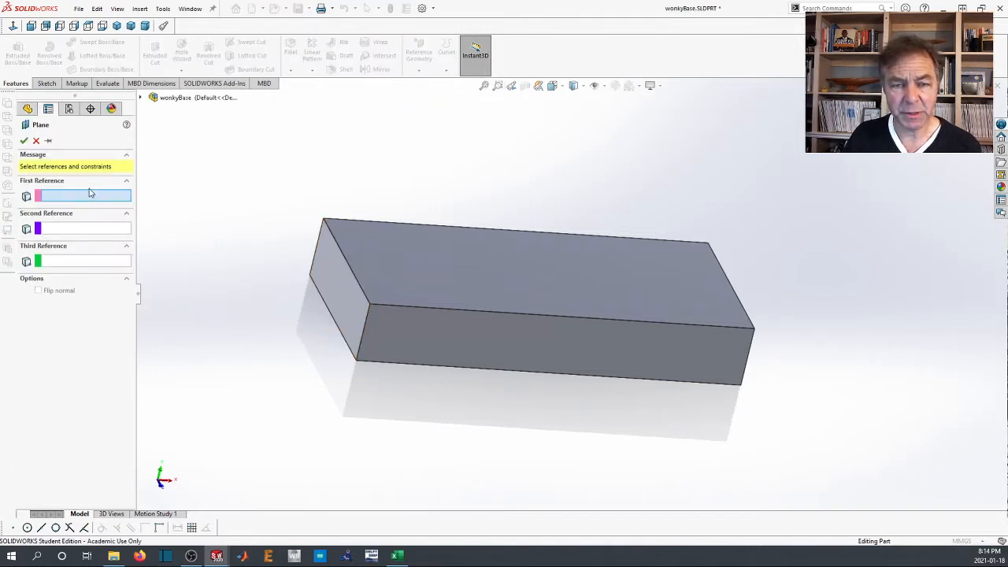
left_click(350, 300)
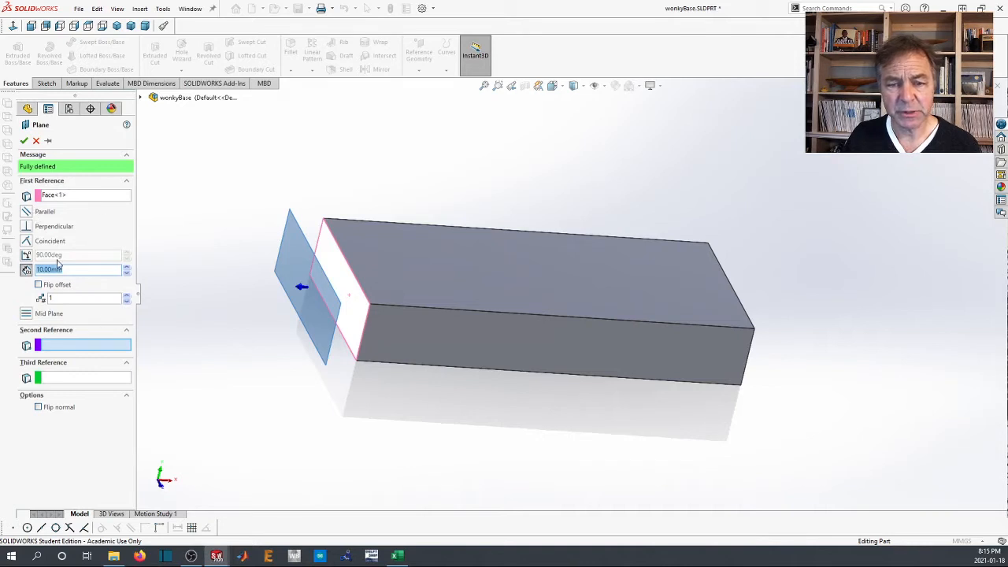
left_click(28, 211)
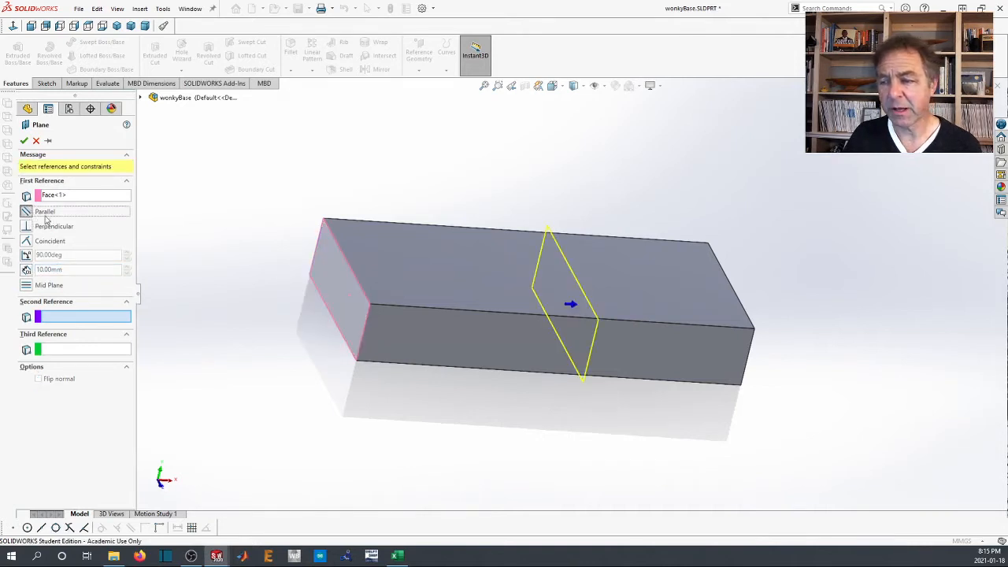
Try the long front edge of the top face as the plane's second reference, and remove that edge from the selection
left_click(558, 320)
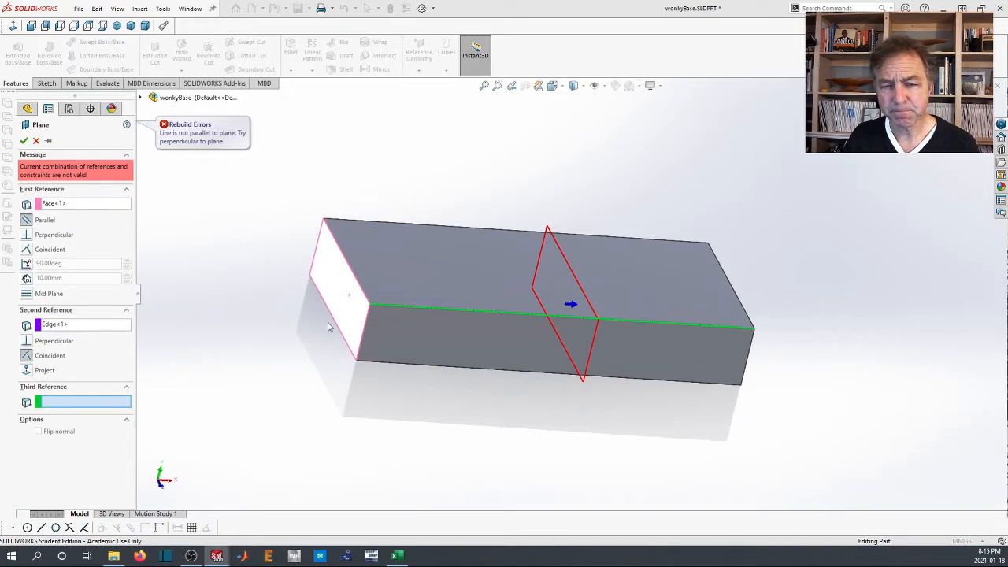
scroll(545, 319, "down", 2)
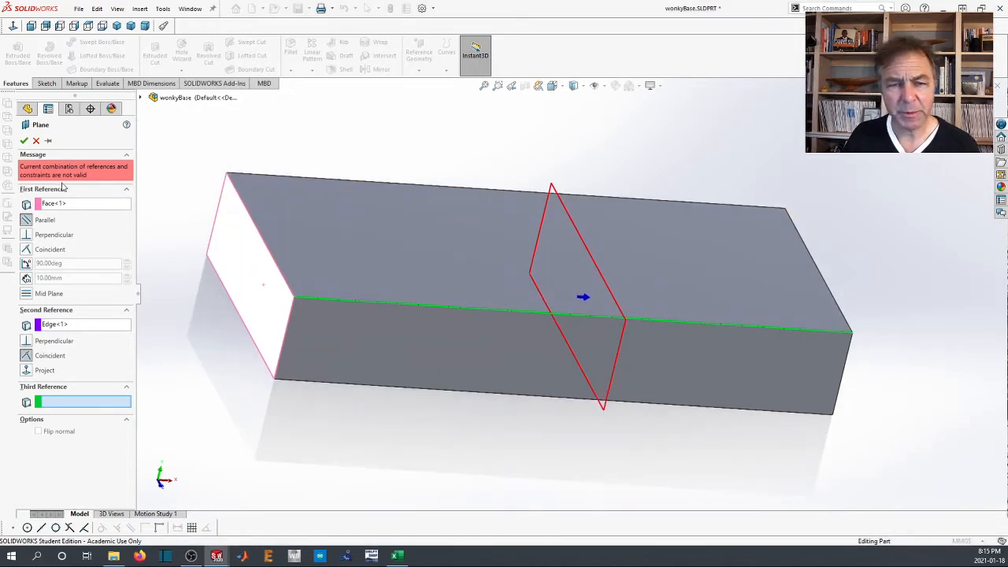
left_click(69, 325)
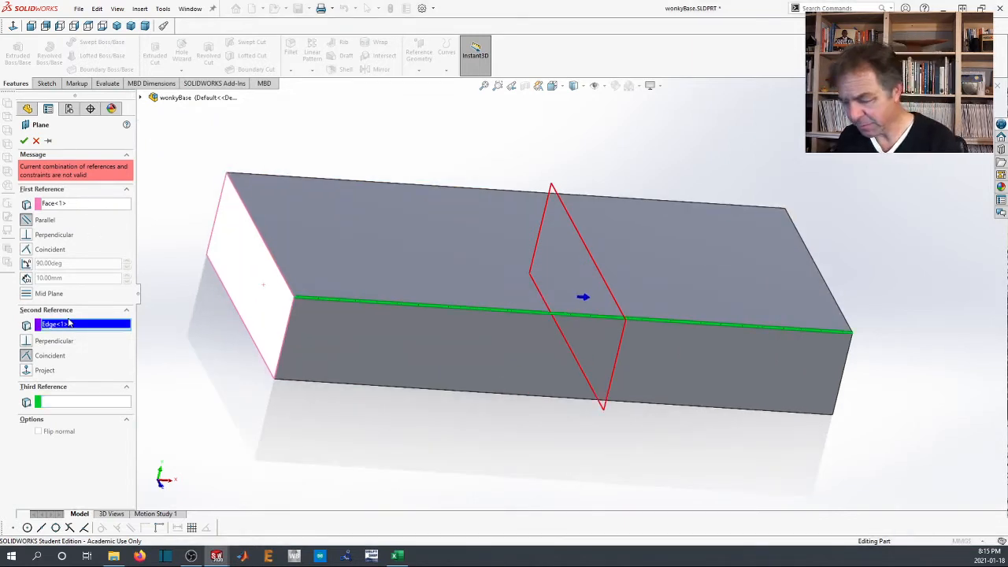
key("Delete")
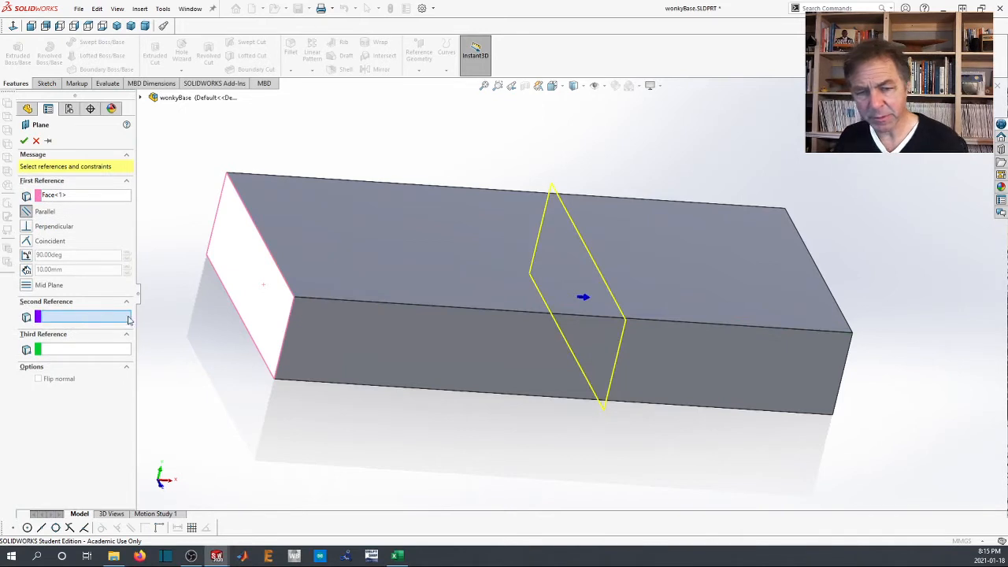
Try the block's long front face as the plane's second reference, and remove that face from the selection
left_click(556, 318)
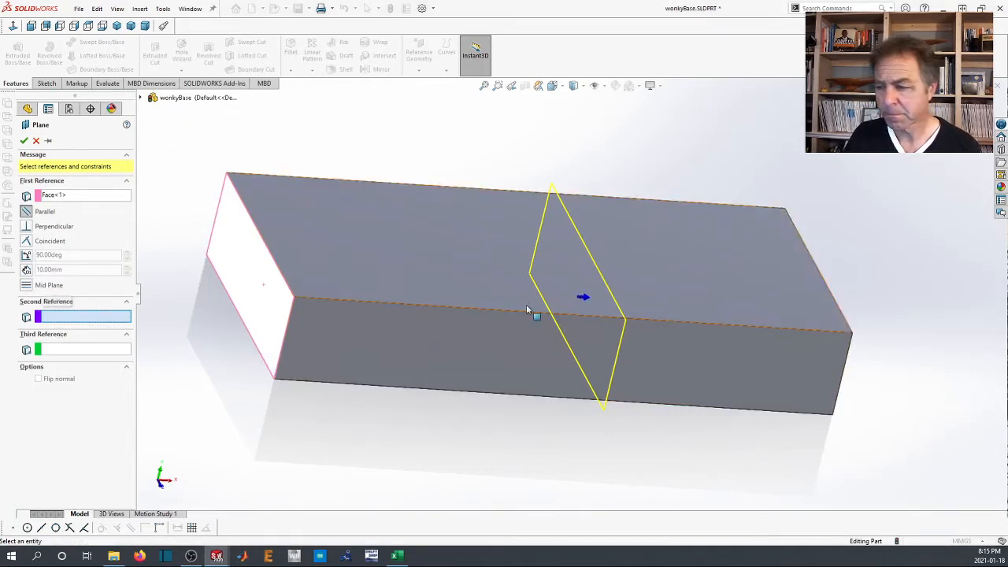
left_click(541, 344)
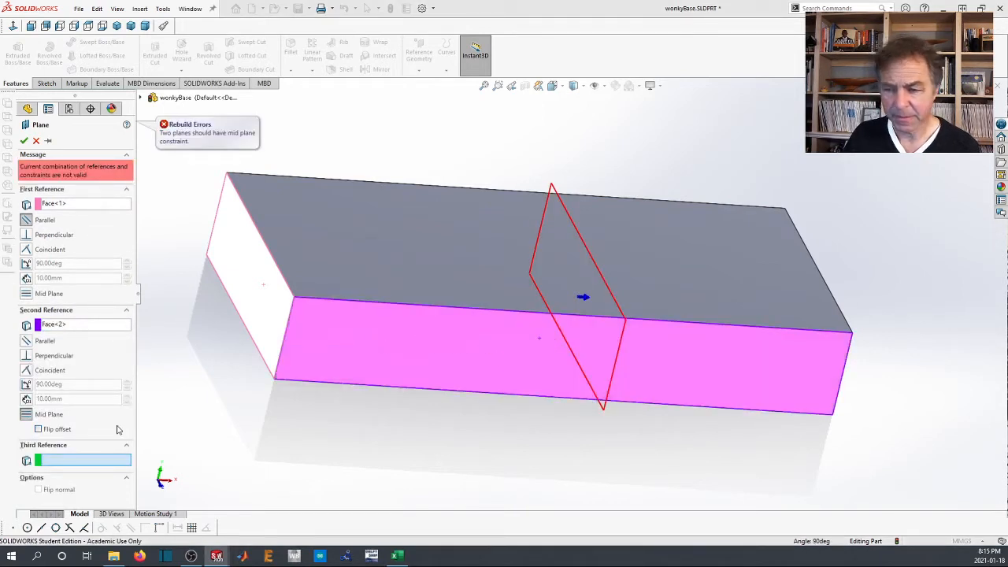
left_click(26, 415)
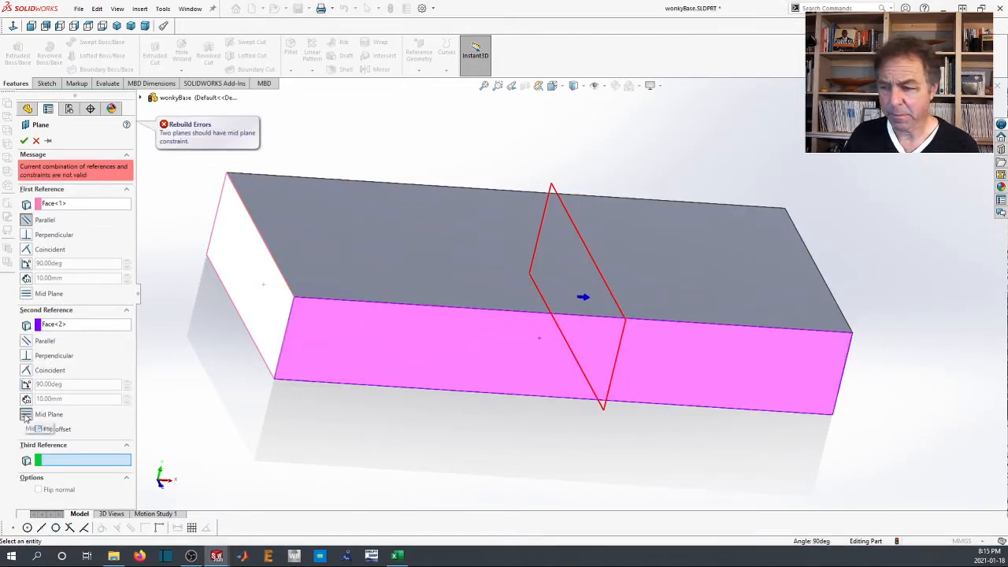
left_click(49, 326)
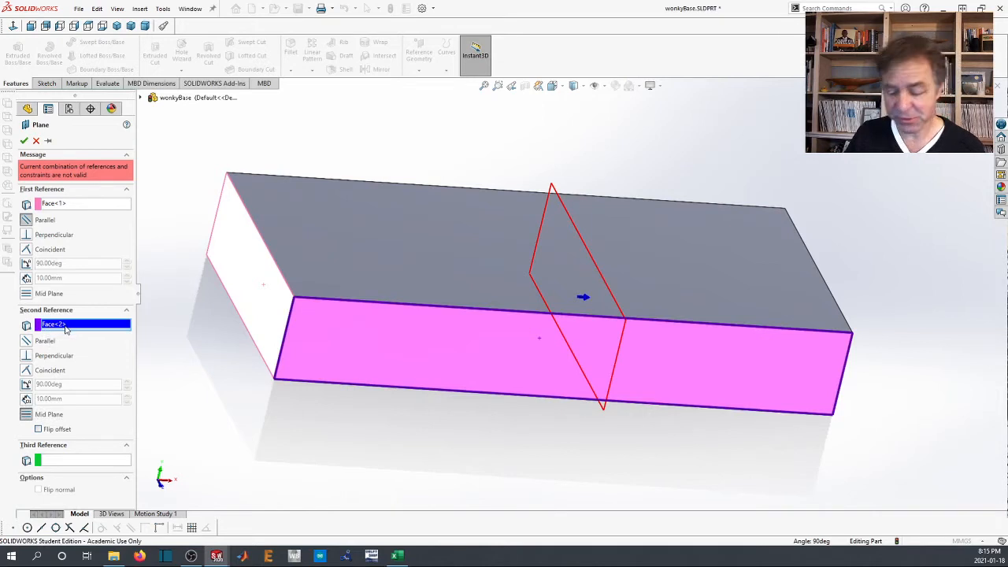
key("Delete")
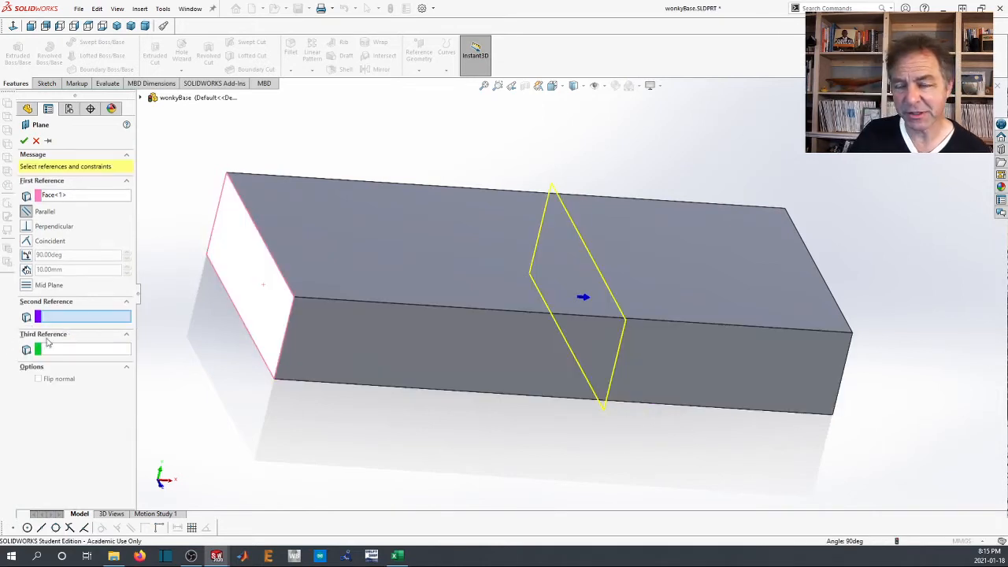
Offset the reference plane 60 mm from the left end face, flipped into the block, and create it
left_click(27, 270)
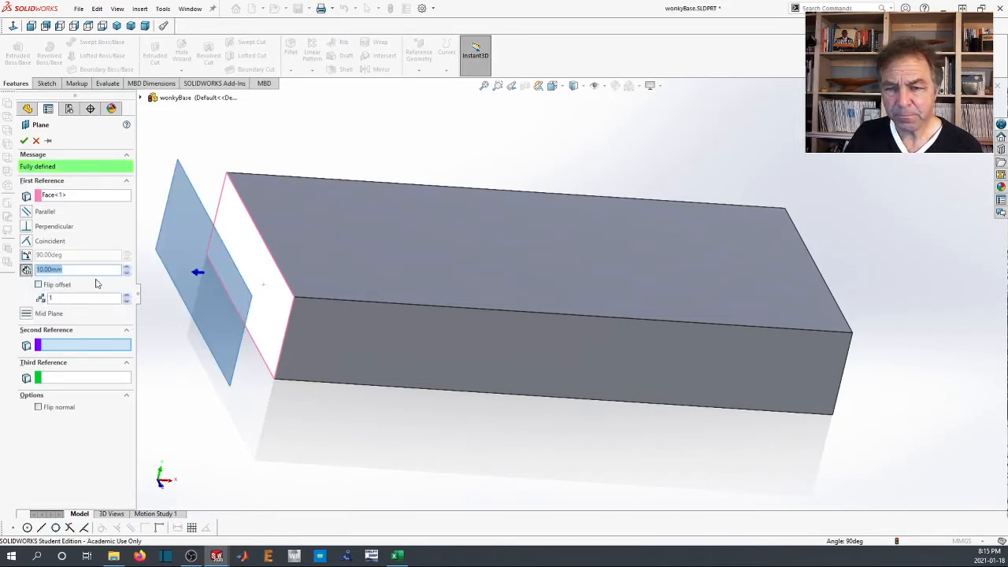
left_click(38, 286)
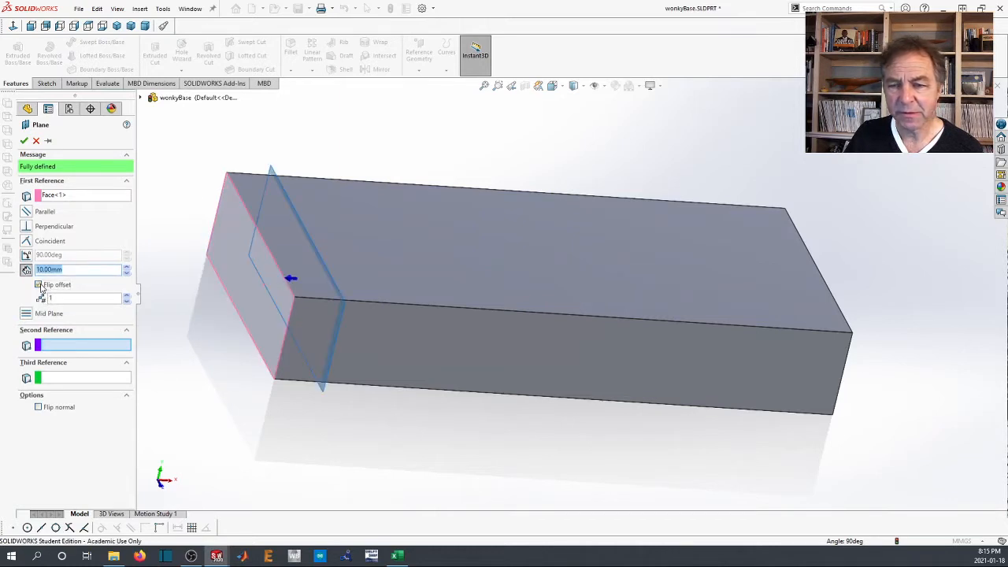
left_click(127, 268)
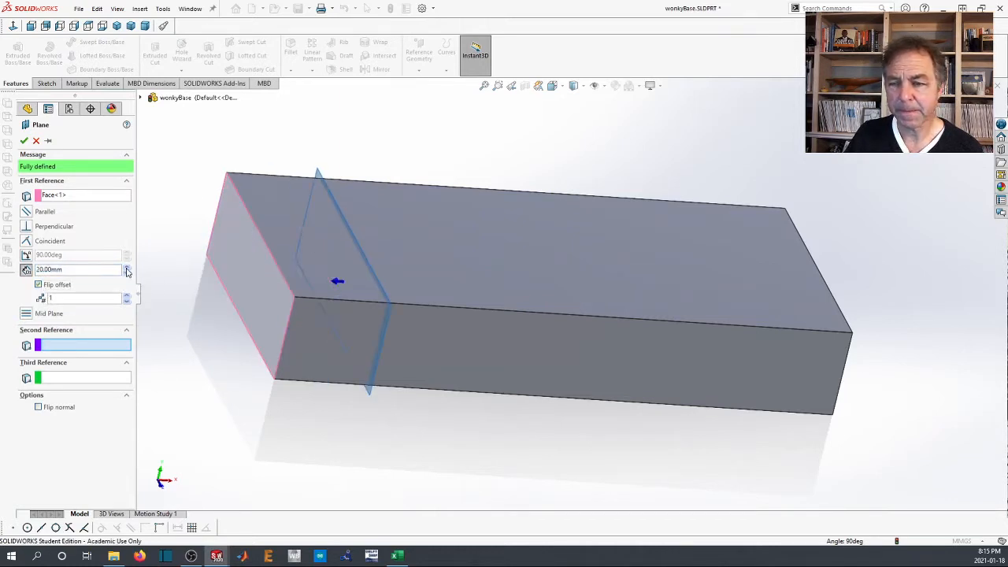
left_click(127, 268)
left_click(126, 268)
left_click(127, 268)
left_click(127, 268)
left_click(127, 268)
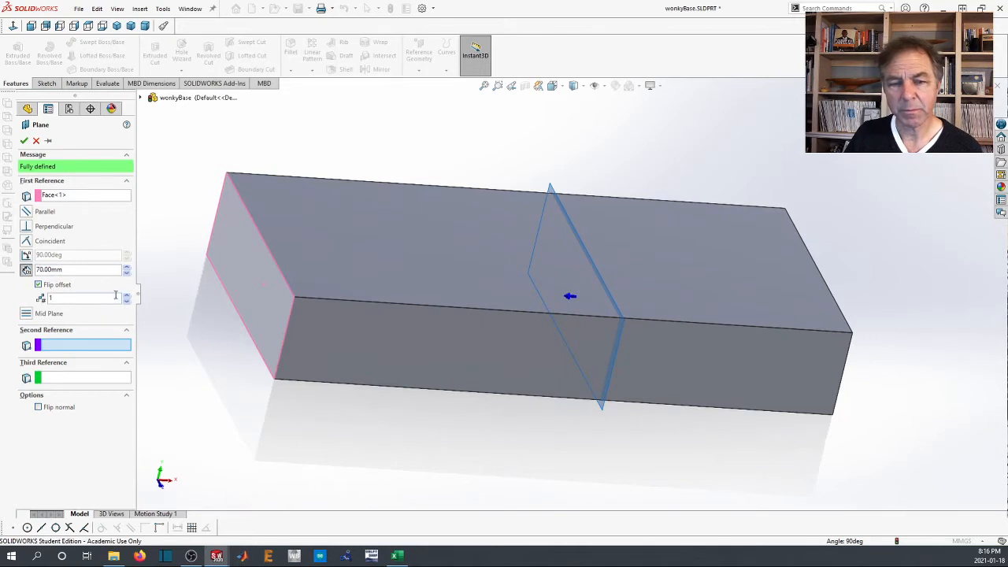
left_click(126, 274)
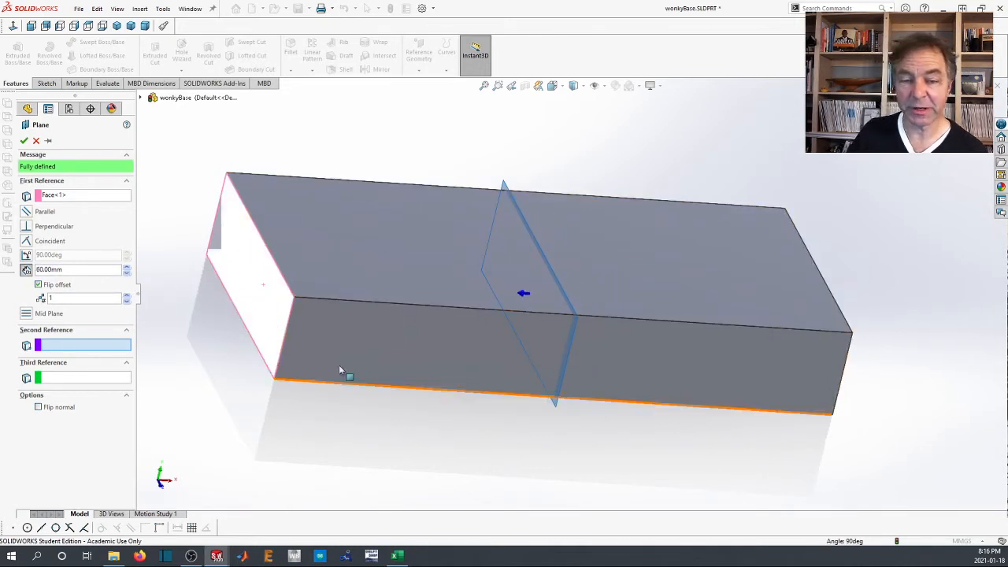
left_click(23, 140)
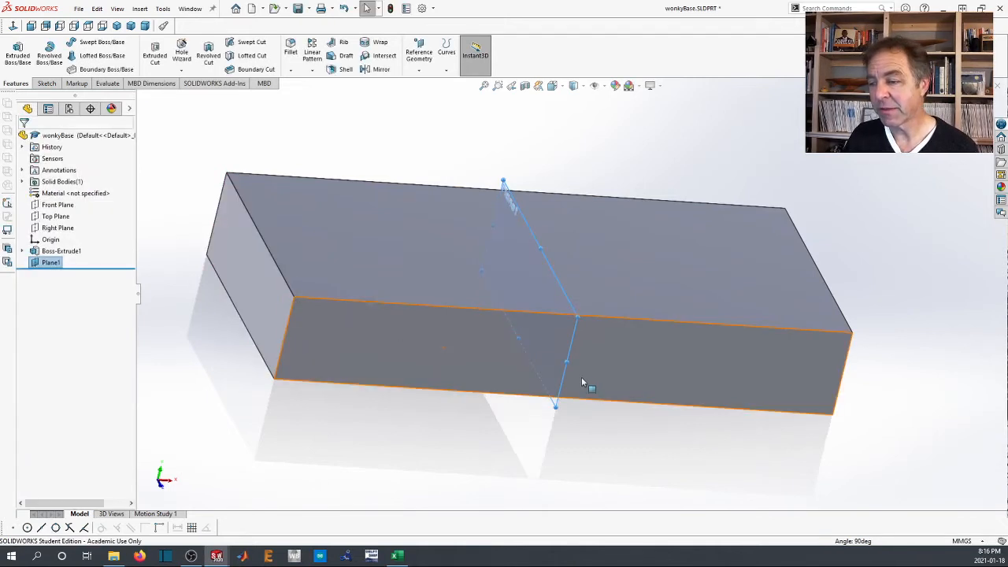
Start a sketch on the new reference plane across the middle of the block
scroll(529, 417, "up", 3)
scroll(527, 412, "down", 3)
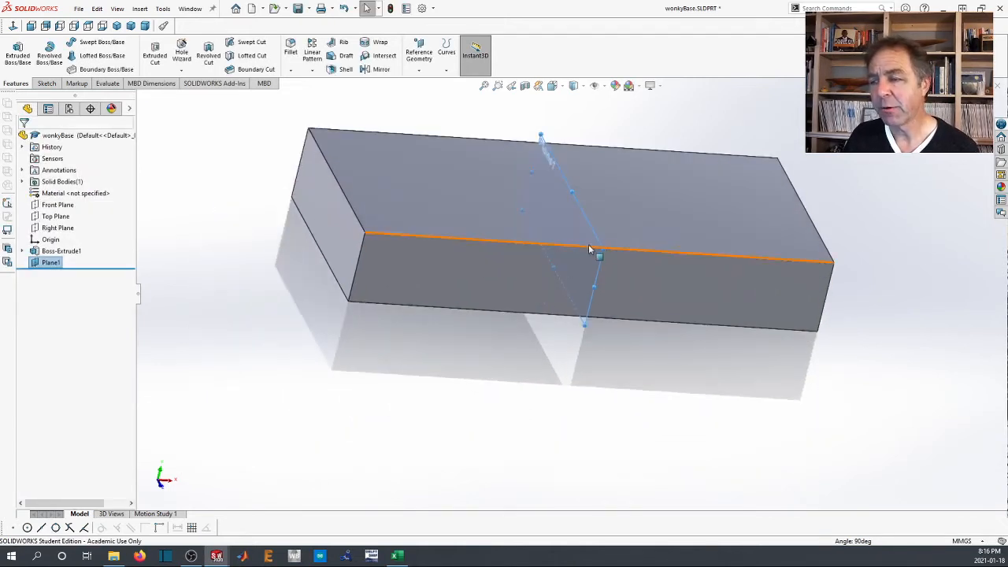
left_click(47, 262)
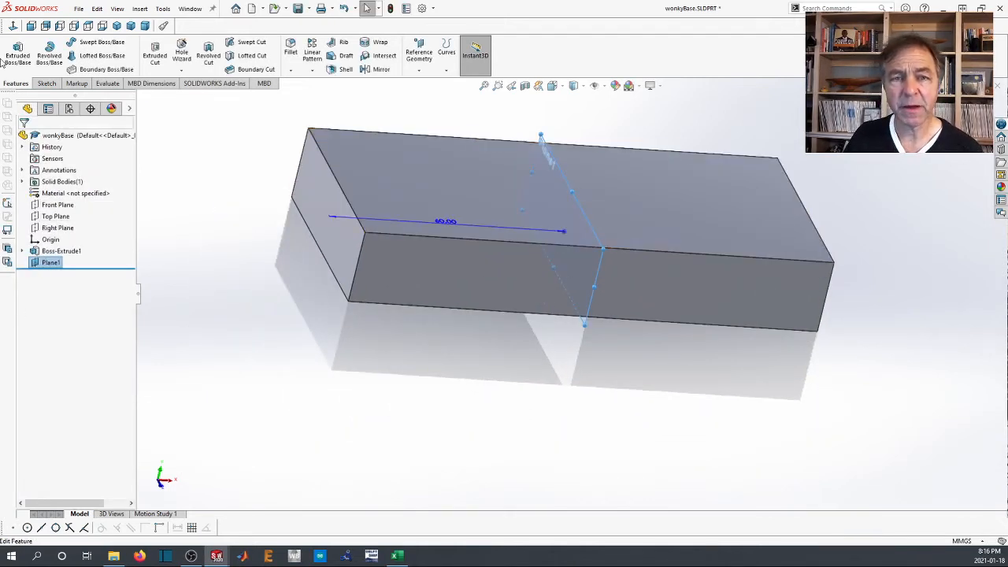
left_click(45, 84)
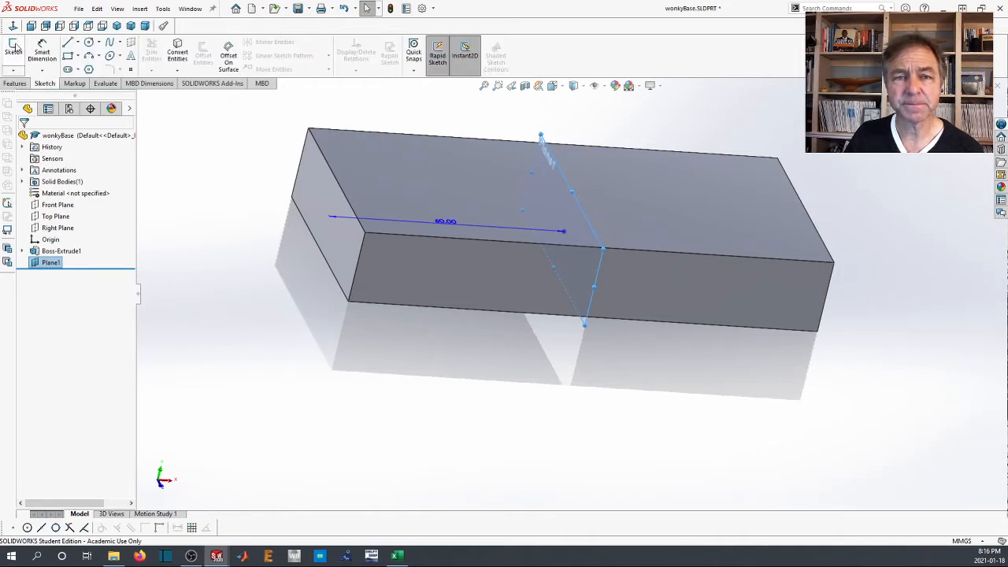
left_click(13, 48)
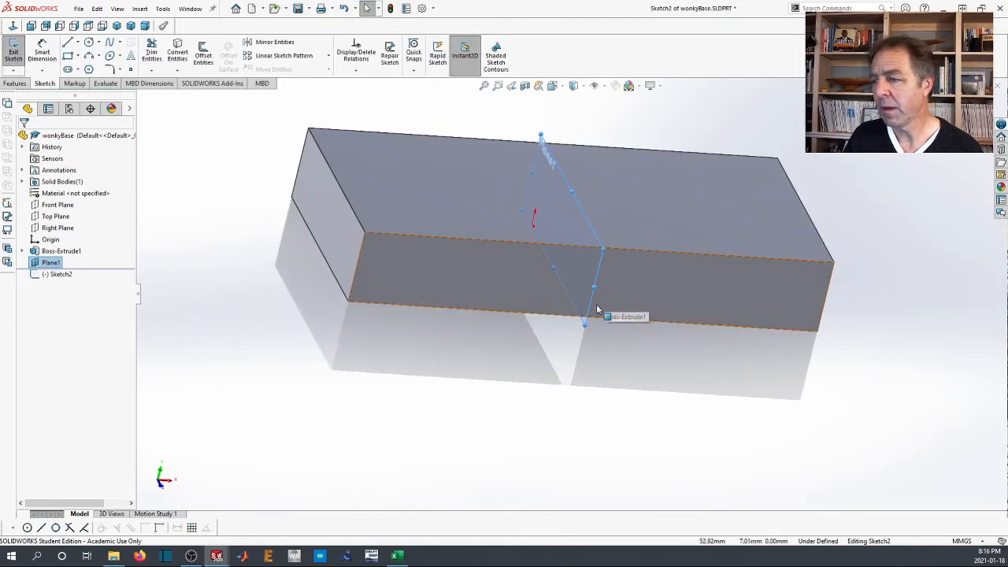
Sketch a three-point arc bulging above the block's top face, about 50 mm between its ends and about 30 mm in radius
middle_click_drag(596, 315, 671, 326)
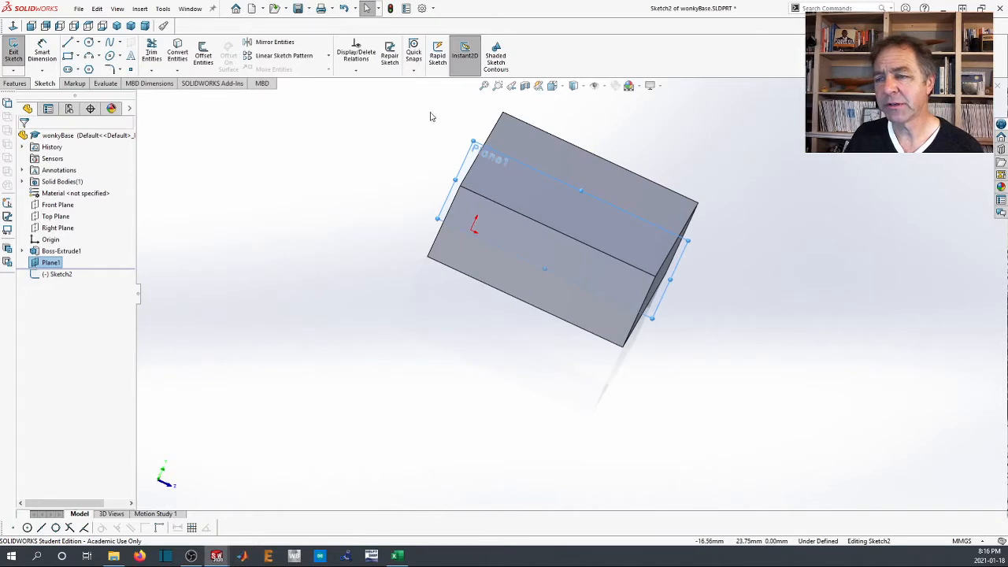
left_click(89, 57)
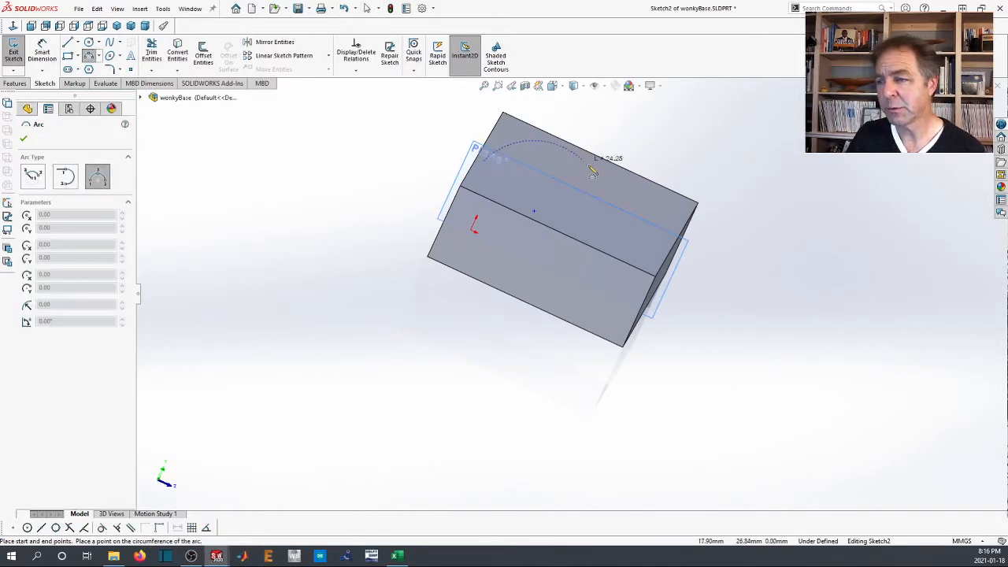
left_click(674, 241)
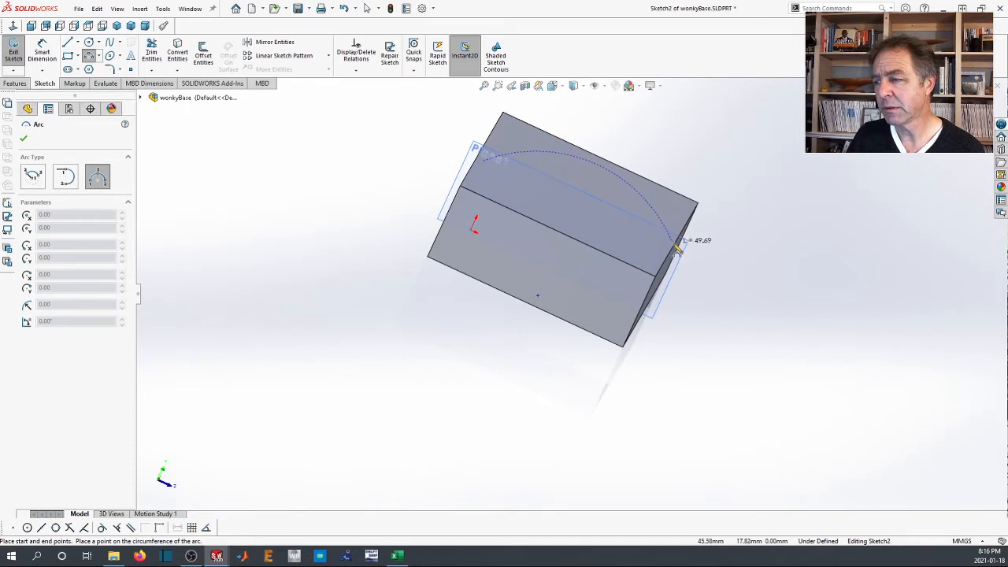
left_click(665, 211)
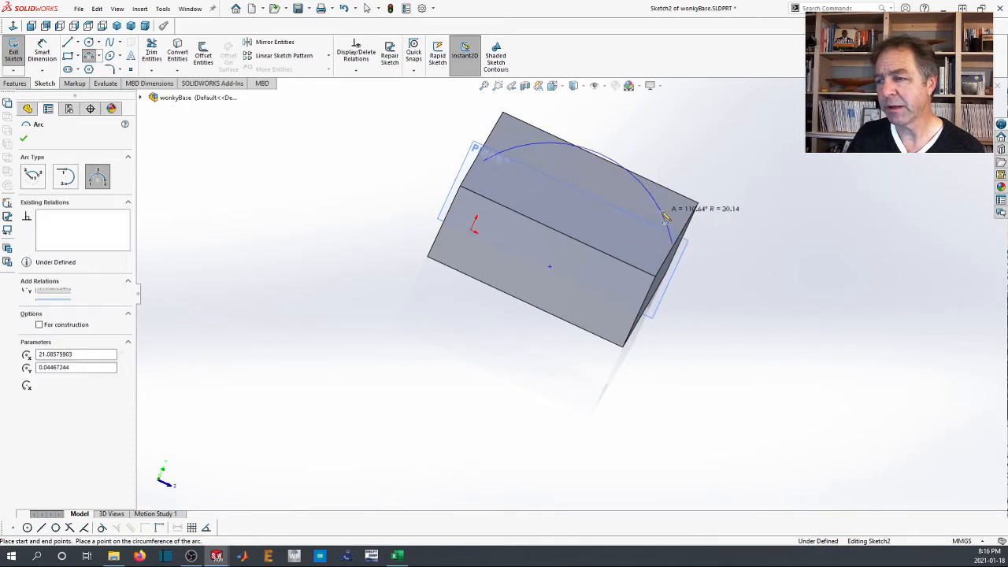
left_click(25, 140)
Add a Pierce relation between the arc's rear endpoint and the long rear edge of the top face
scroll(496, 181, "down", 4)
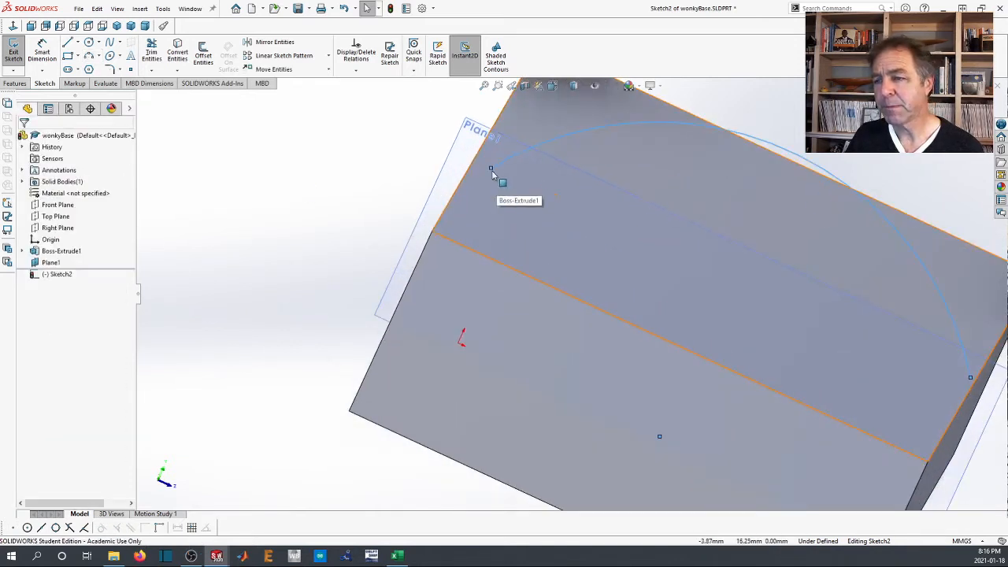
left_click(492, 171)
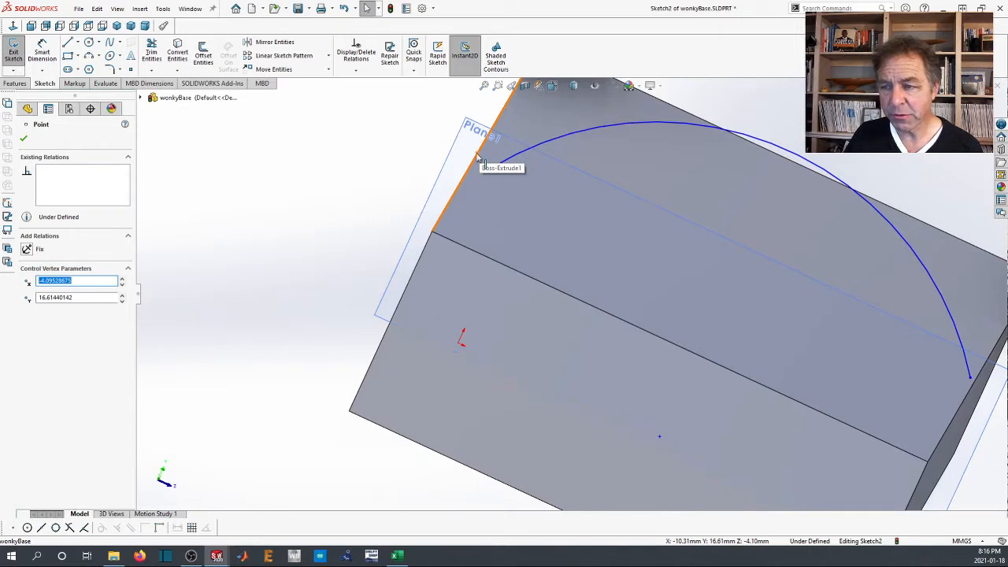
left_click(479, 158, "ctrl")
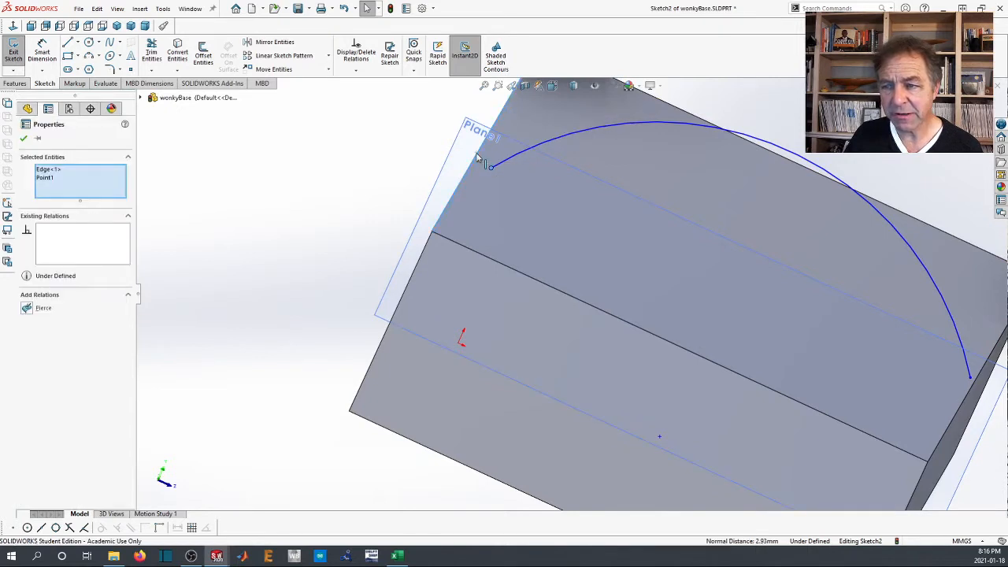
left_click(26, 308)
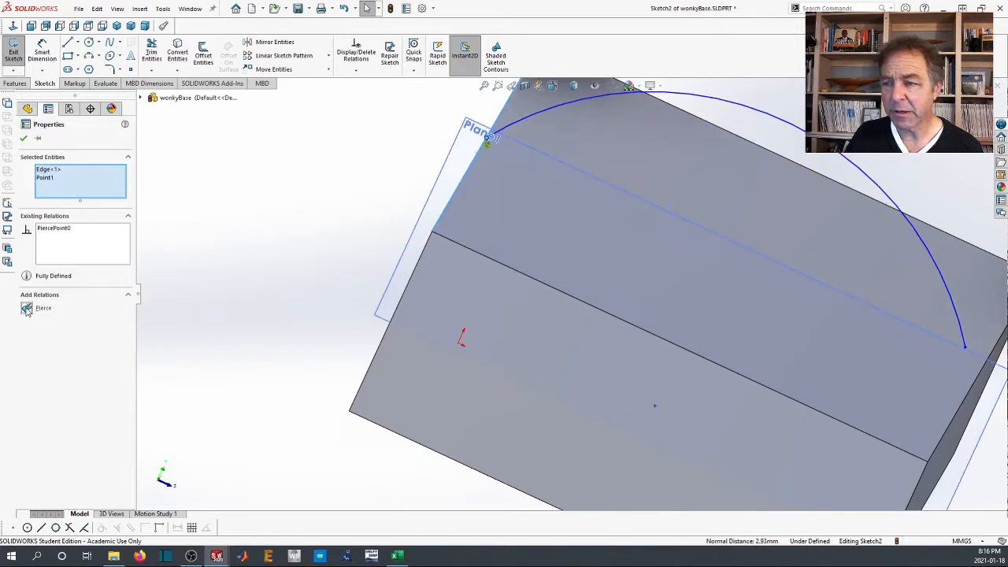
left_click(25, 139)
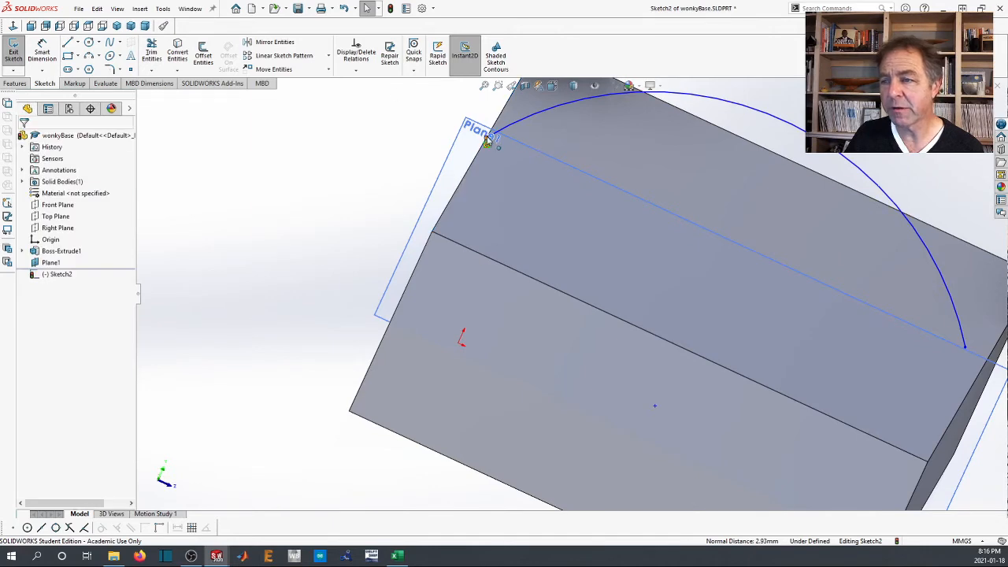
Add a Pierce relation between the arc's front endpoint and the long front edge of the top face
scroll(965, 364, "up", 4)
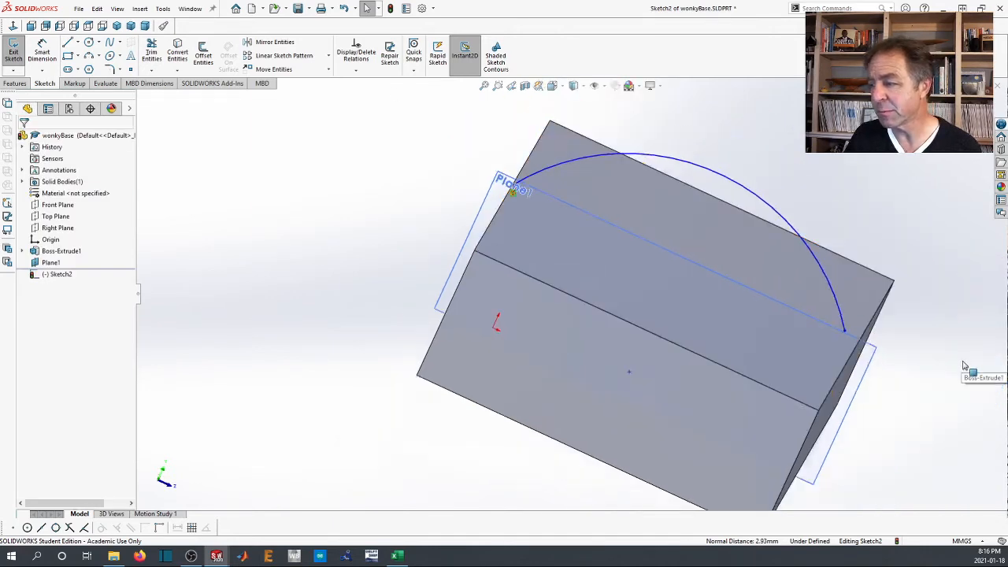
scroll(912, 364, "down", 3)
scroll(768, 350, "down", 1)
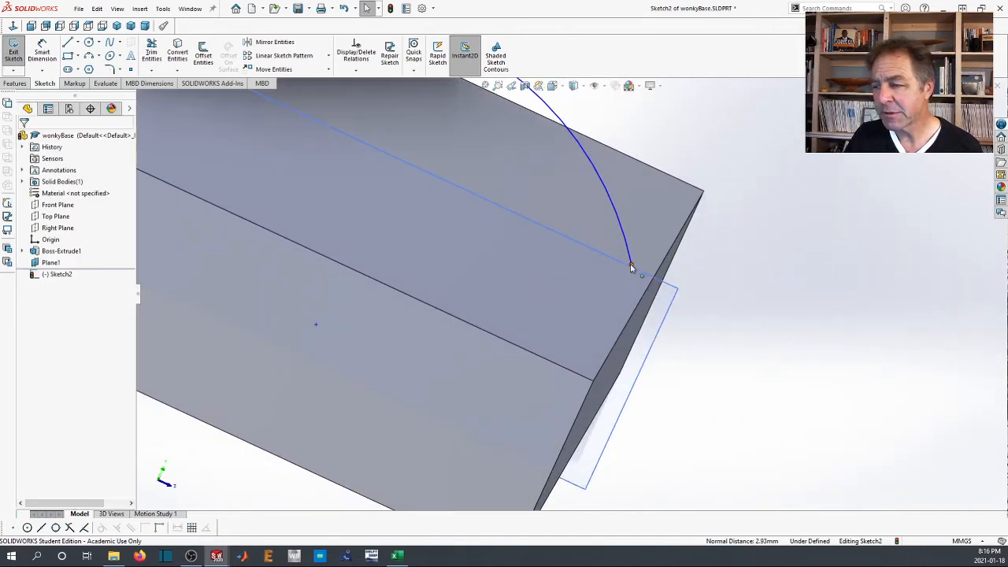
left_click(630, 266)
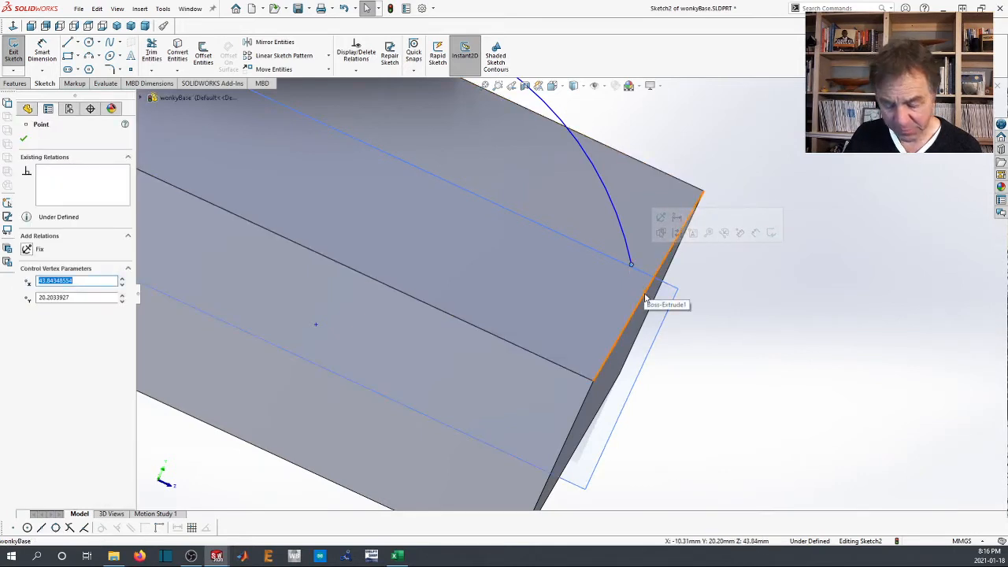
left_click(644, 298, "ctrl")
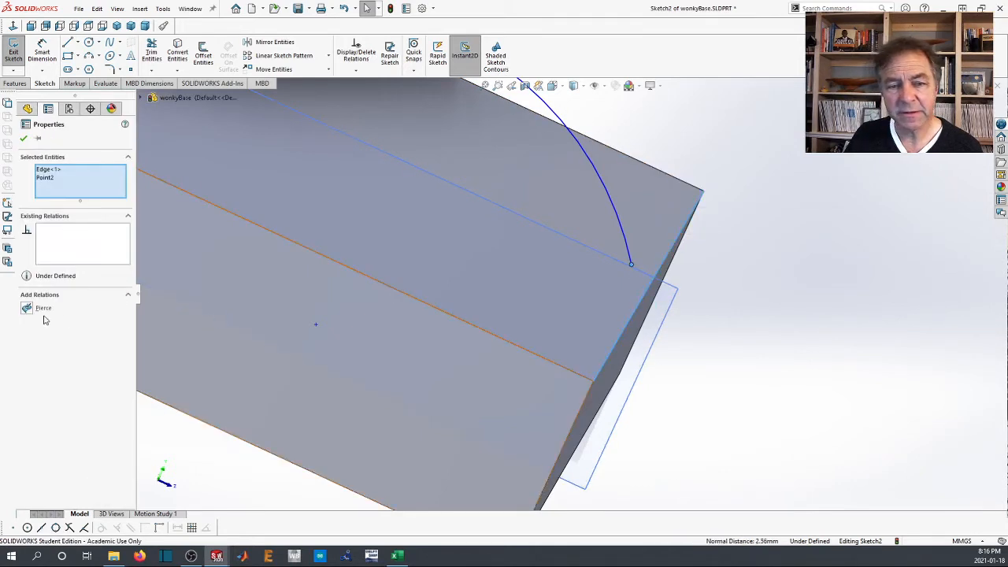
left_click(28, 309)
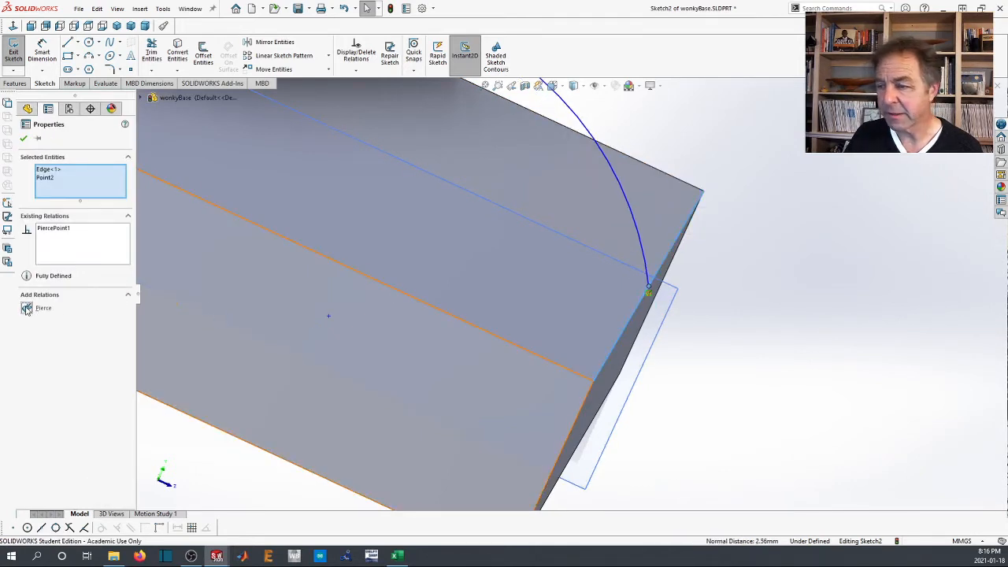
left_click(23, 140)
key("f")
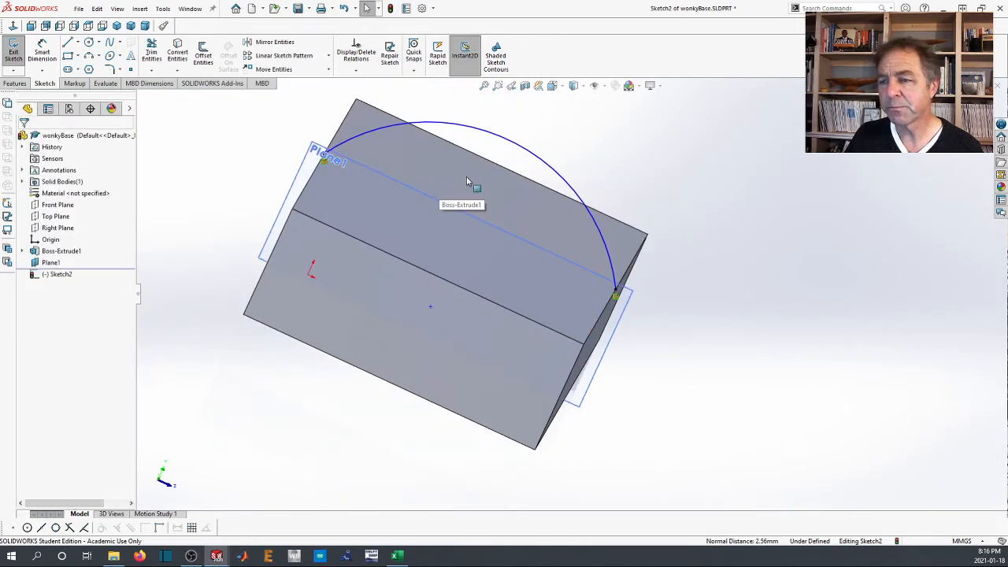
Flatten the arc by reshaping its curve to a radius of about 34.9 mm
left_click(518, 150)
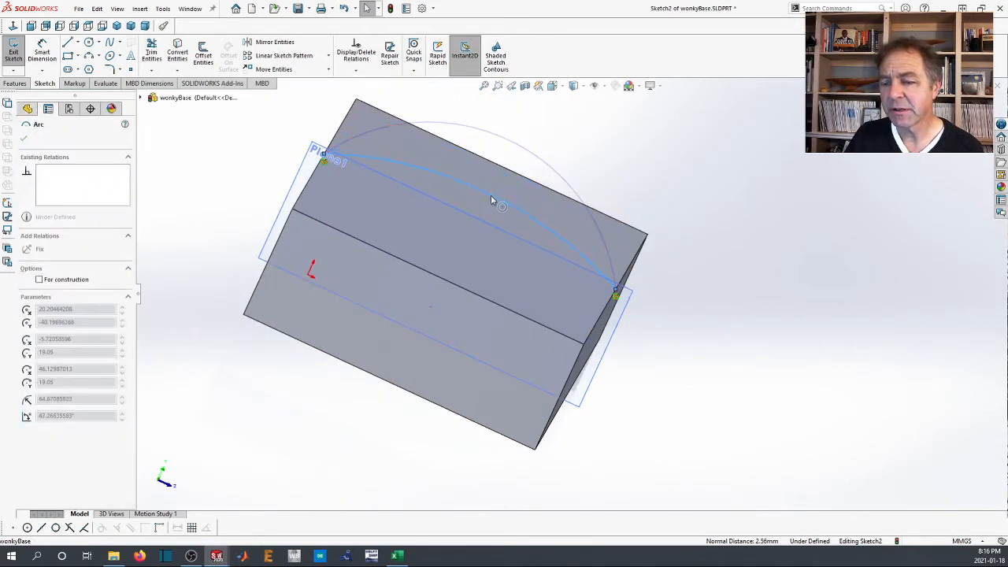
left_click_drag(491, 196, 508, 165)
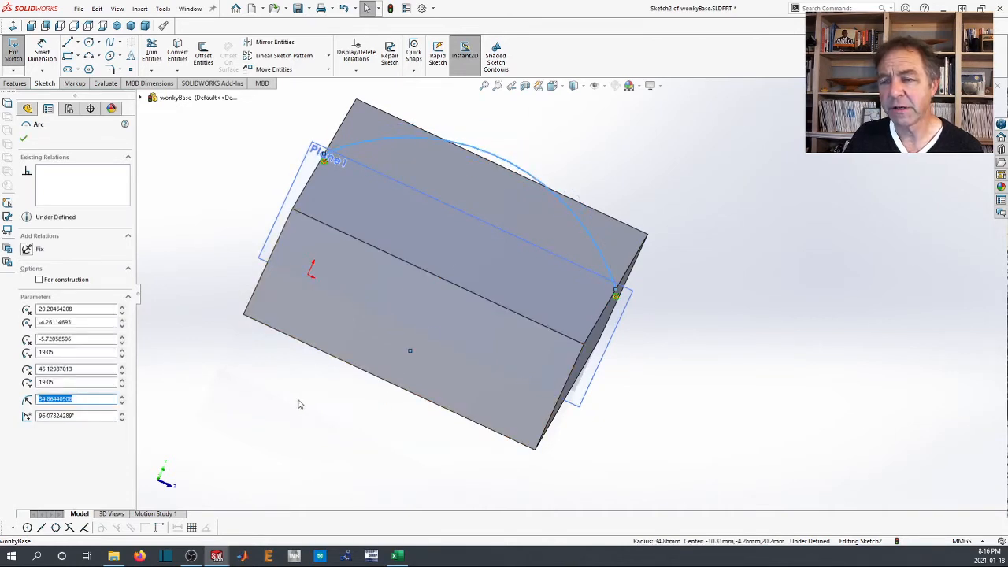
key("Escape")
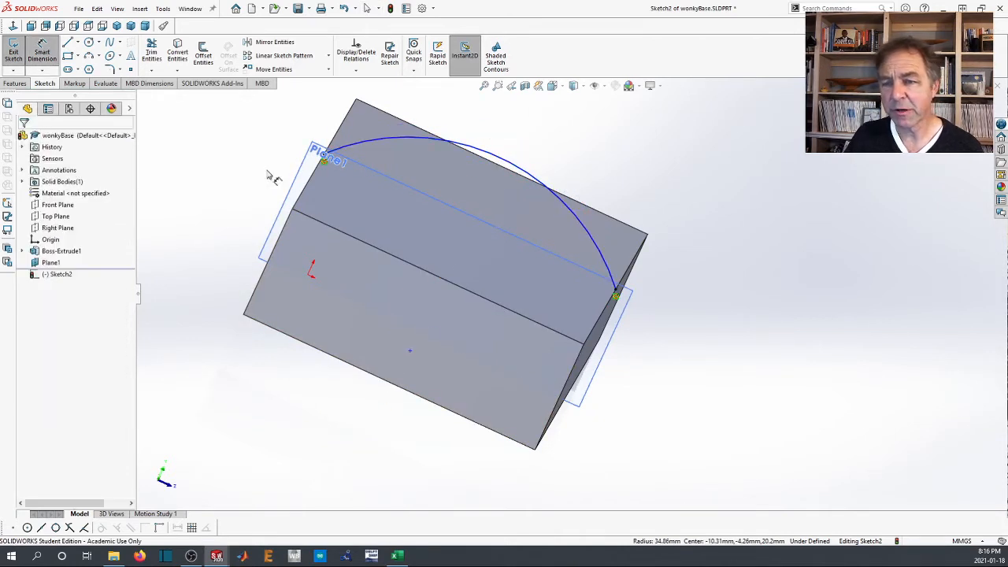
Dimension the arc's peak height from the top edge of the block's left end face
left_click(358, 244)
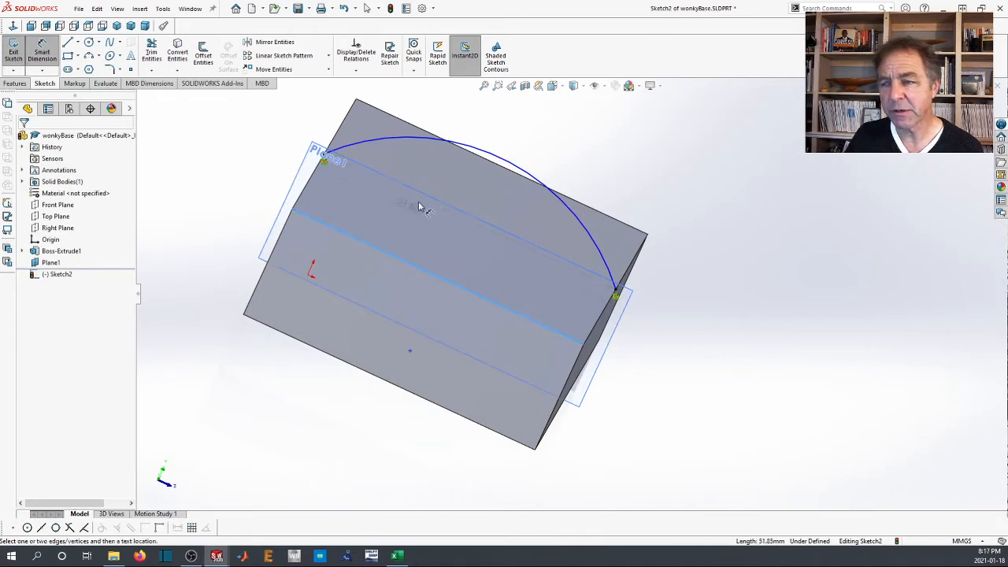
left_click(502, 161)
left_click(480, 170)
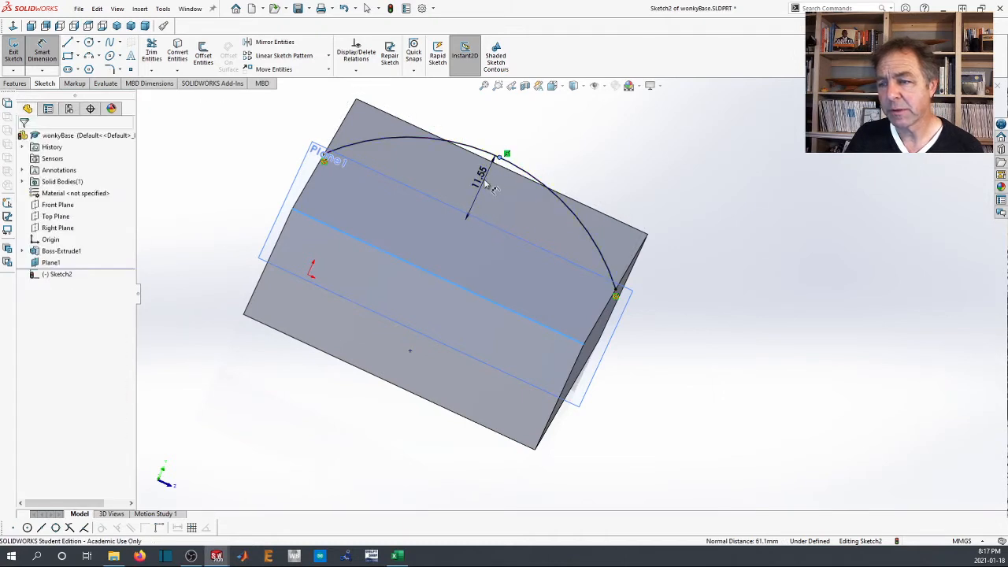
Set the arc's peak height dimension to 10 mm and exit the sketch
type("10")
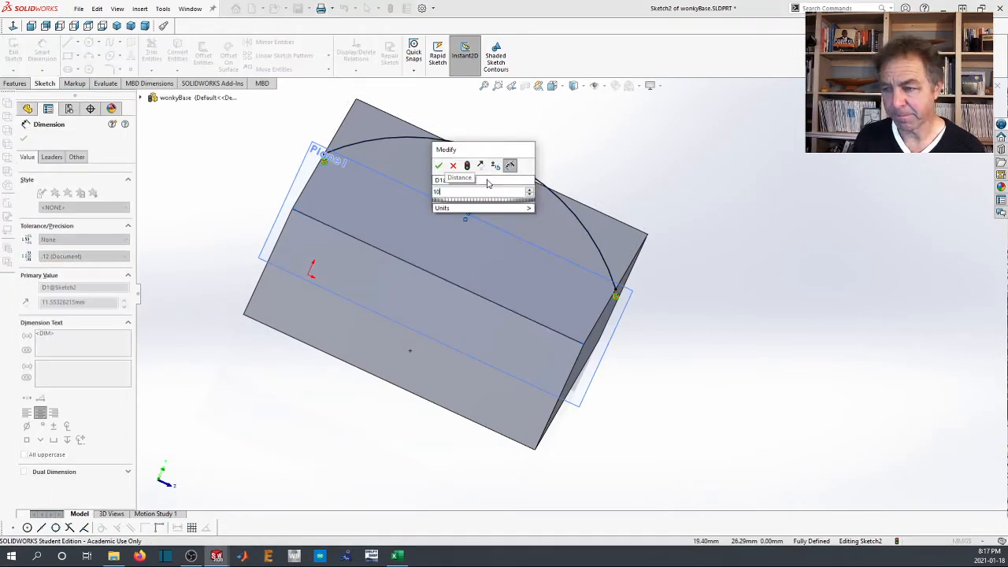
key("Return")
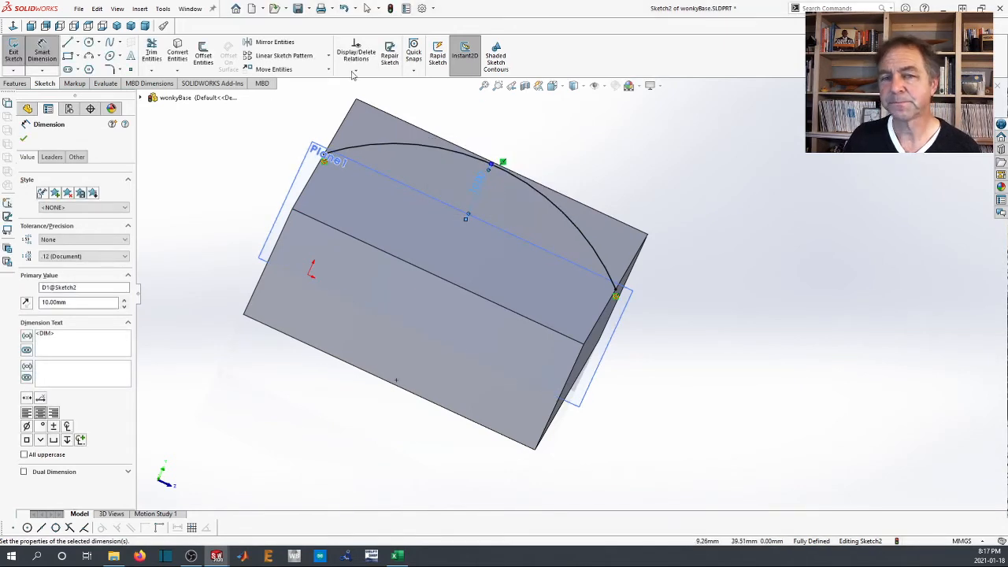
left_click(25, 139)
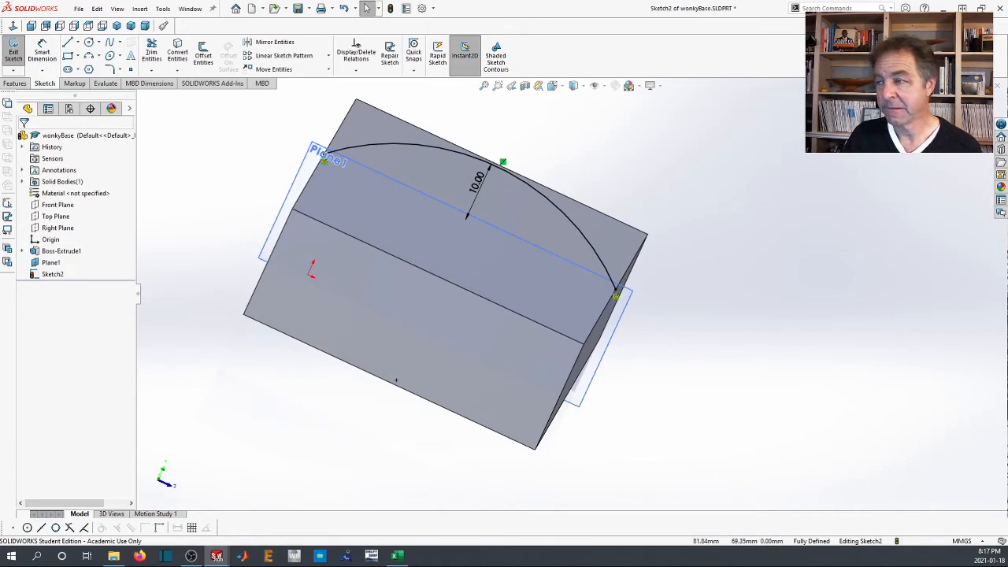
left_click(974, 104)
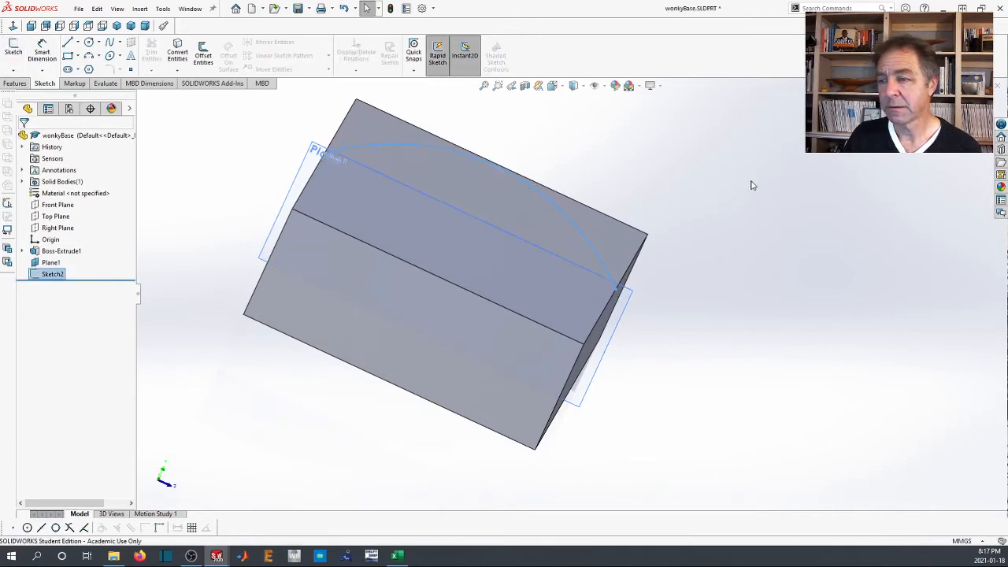
Start a surface loft with the arc sketch and the top face's left and right end edges as profiles
mouse_move(751, 184)
middle_mouse_down()
mouse_move(635, 174)
mouse_move(581, 194)
mouse_move(663, 167)
mouse_move(641, 202)
middle_mouse_up()
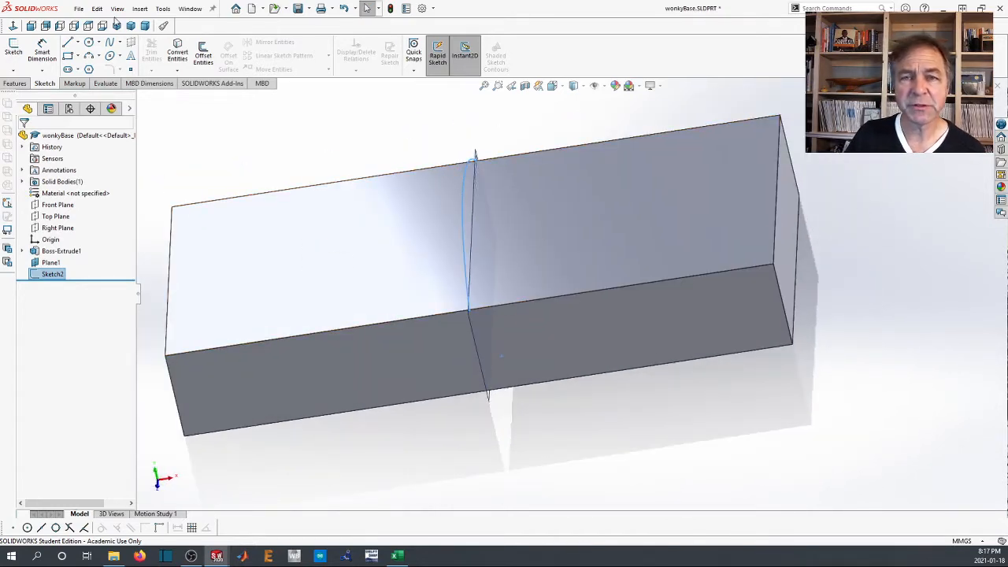
left_click(139, 9)
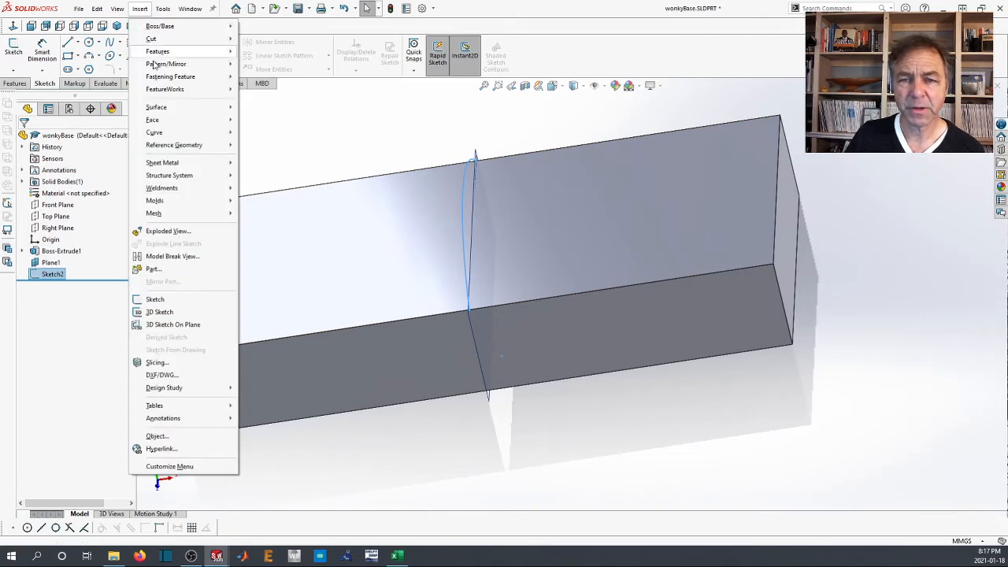
mouse_move(169, 108)
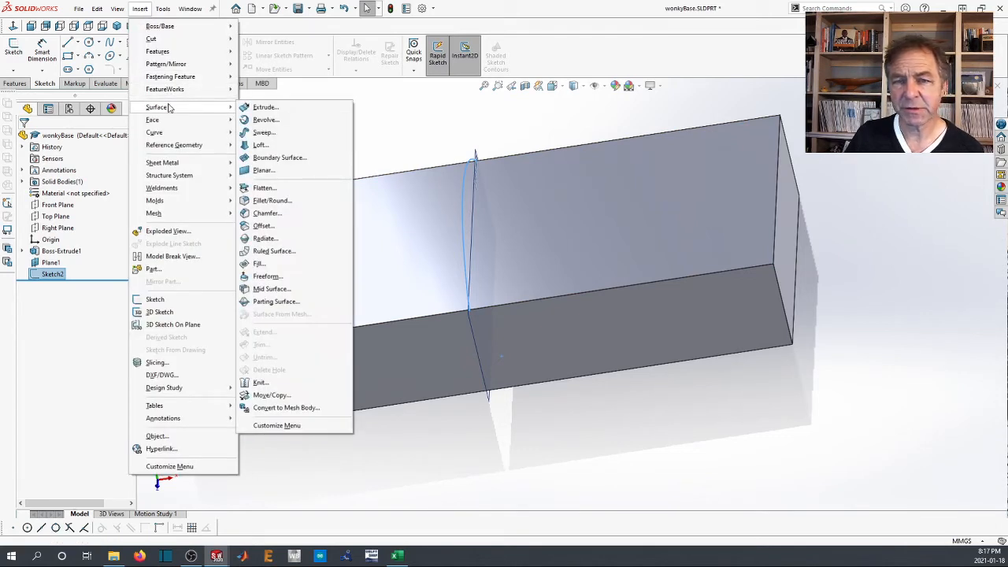
left_click(260, 145)
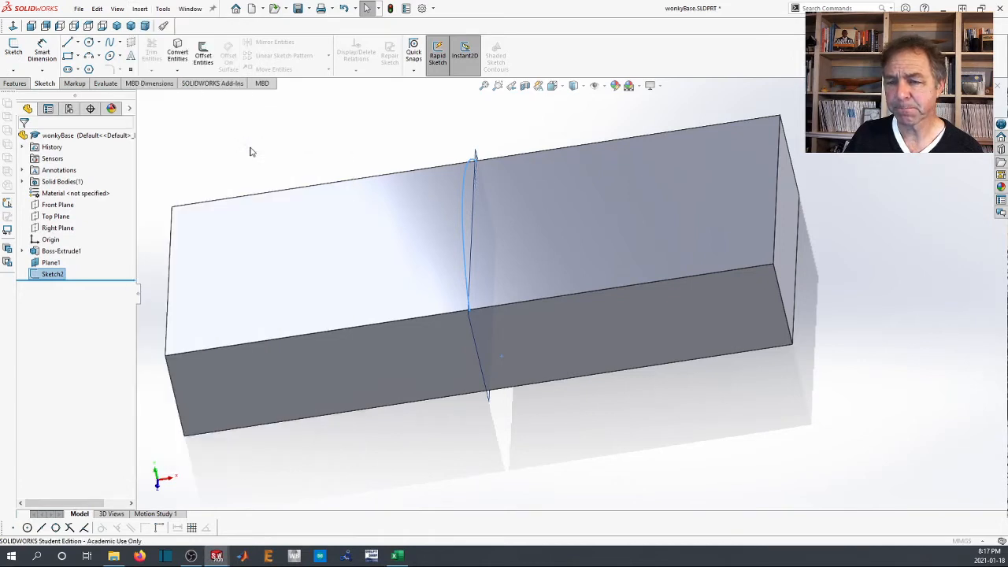
left_click(170, 254)
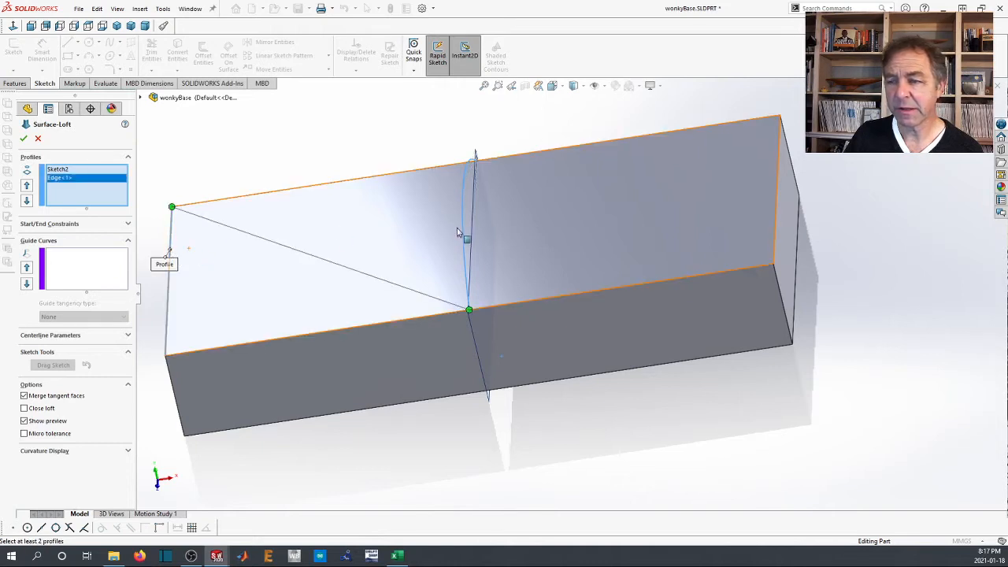
left_click(778, 198)
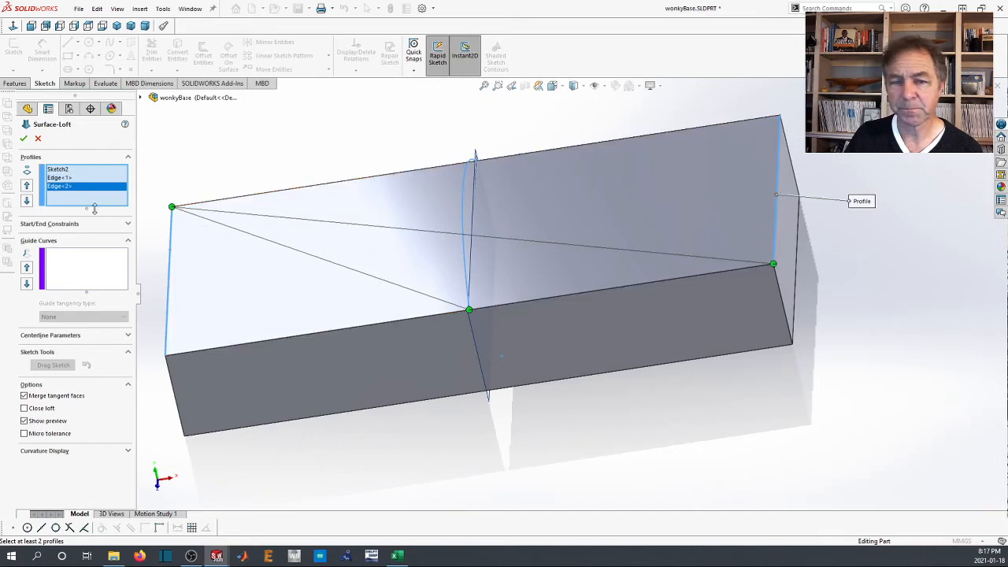
Move the arc sketch between the two end edges in the loft's profile order and try to create the surface
left_click(57, 169)
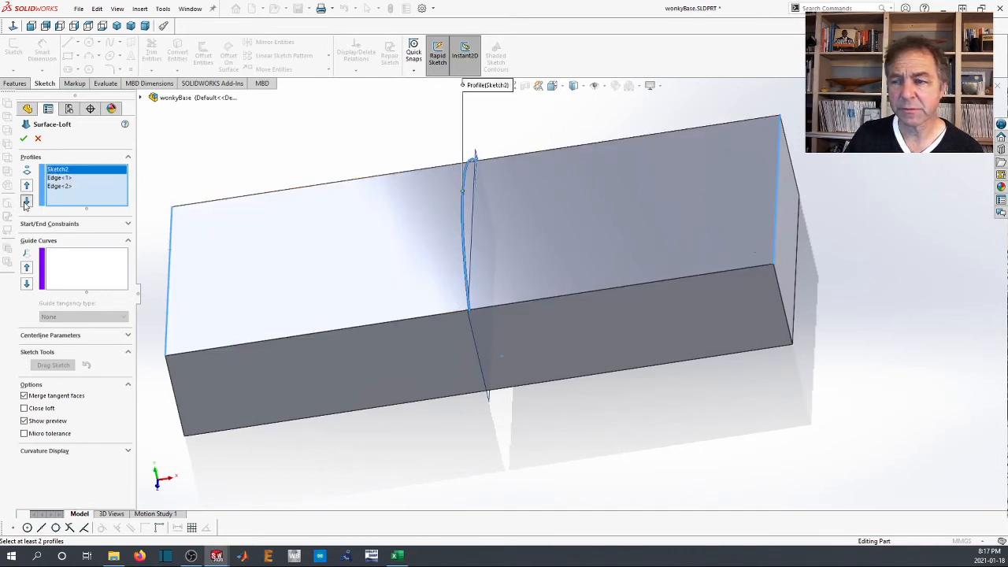
left_click(26, 202)
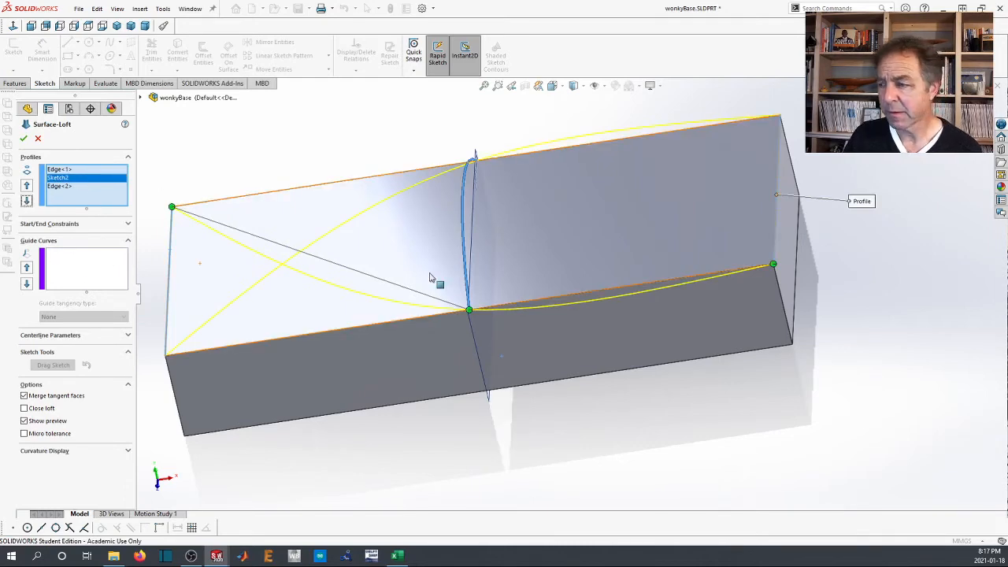
scroll(430, 276, "up", 3)
middle_click_drag(429, 276, 421, 252)
middle_click_drag(423, 178, 426, 282)
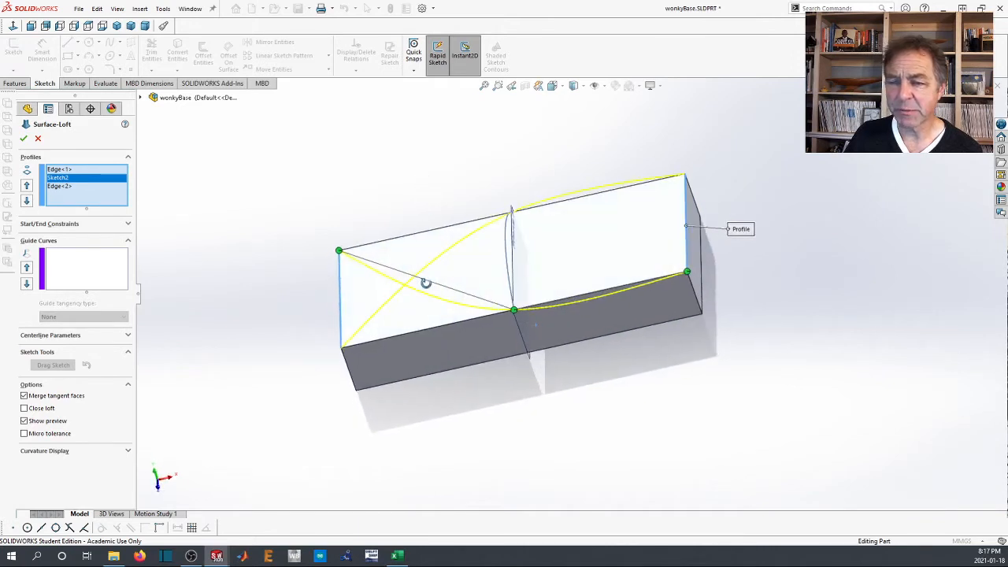
left_click(23, 139)
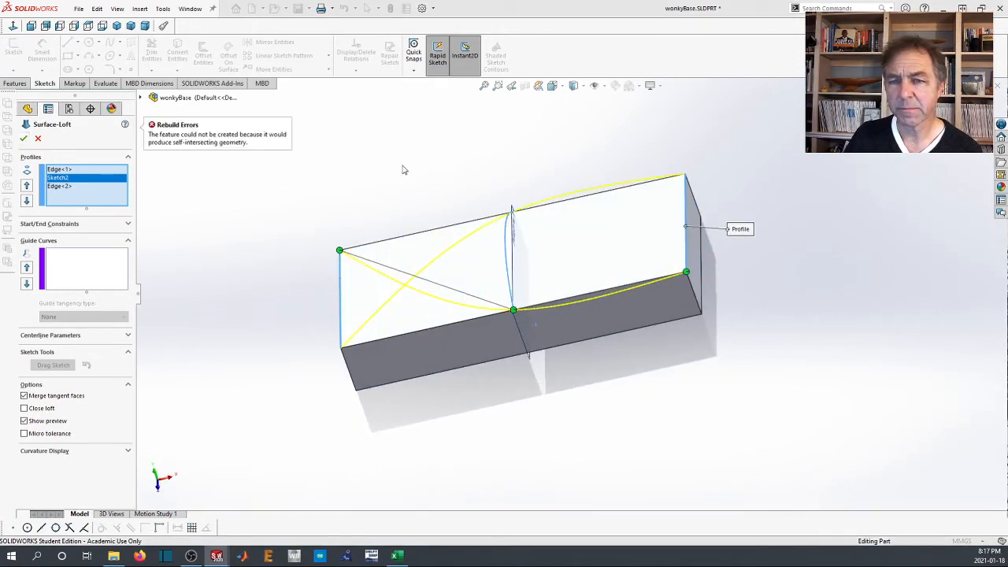
Reverse the loft's profile order to run from the right end edge through the arc sketch to the left end edge
left_click(59, 186)
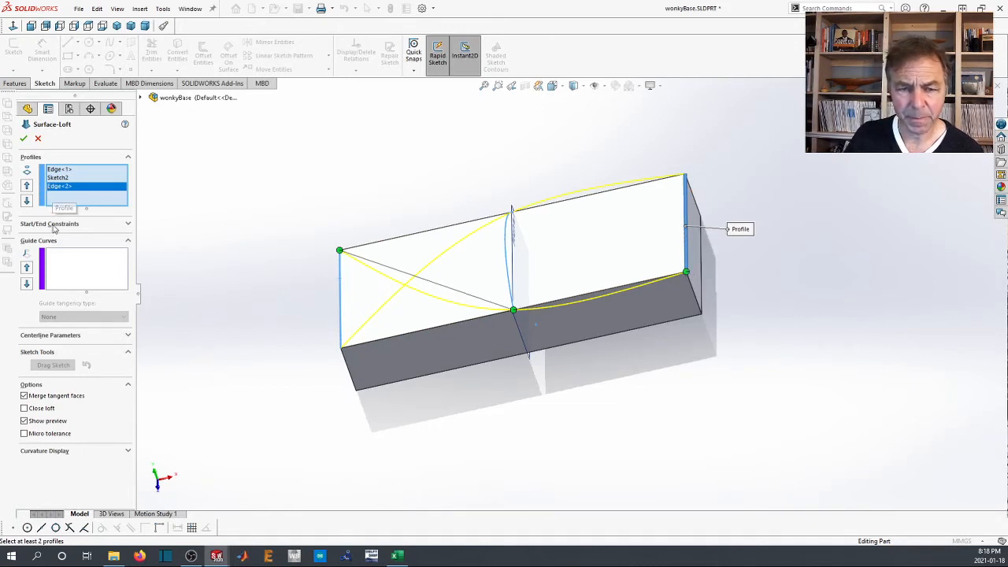
left_click(128, 224)
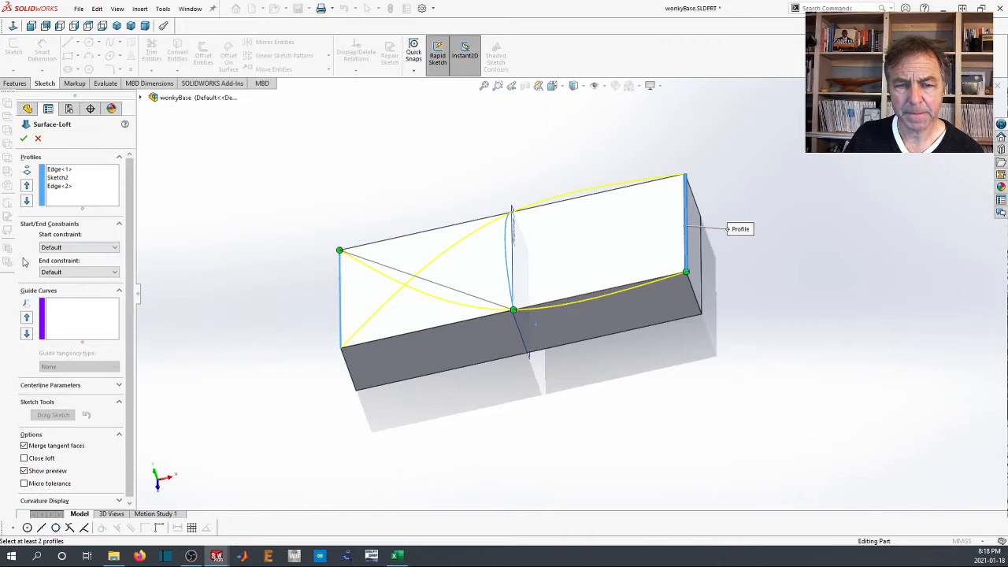
left_click(55, 187)
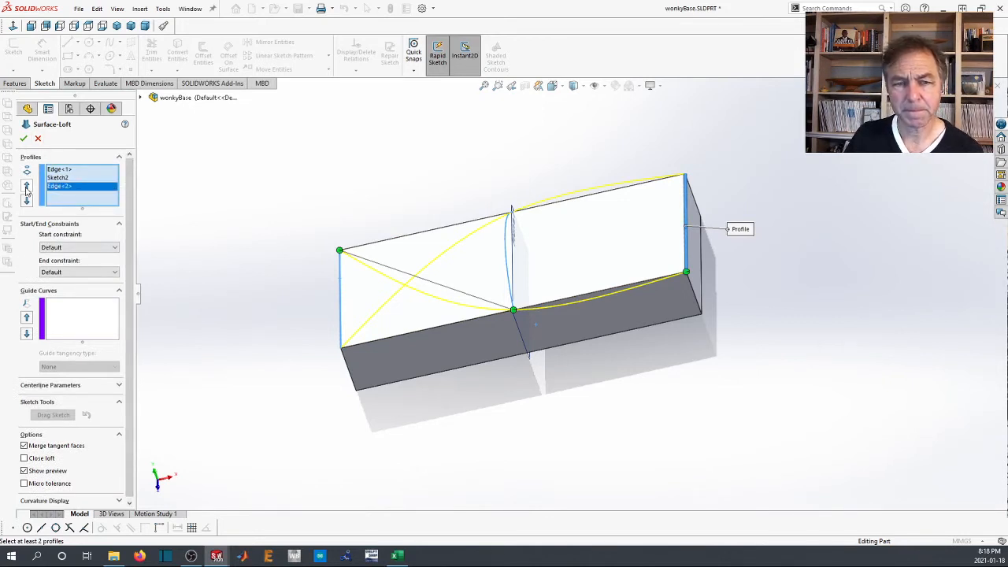
left_click(26, 190)
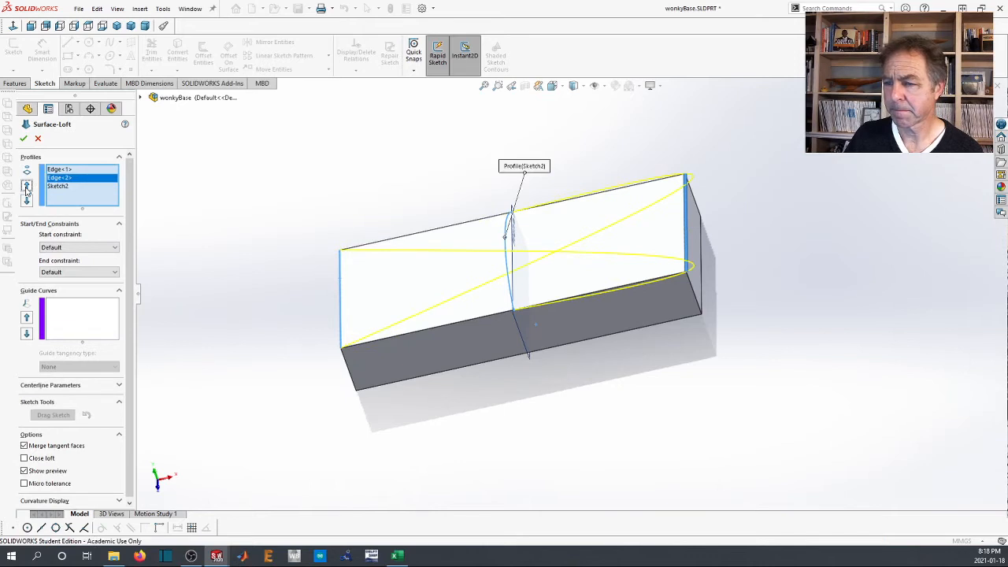
left_click(26, 190)
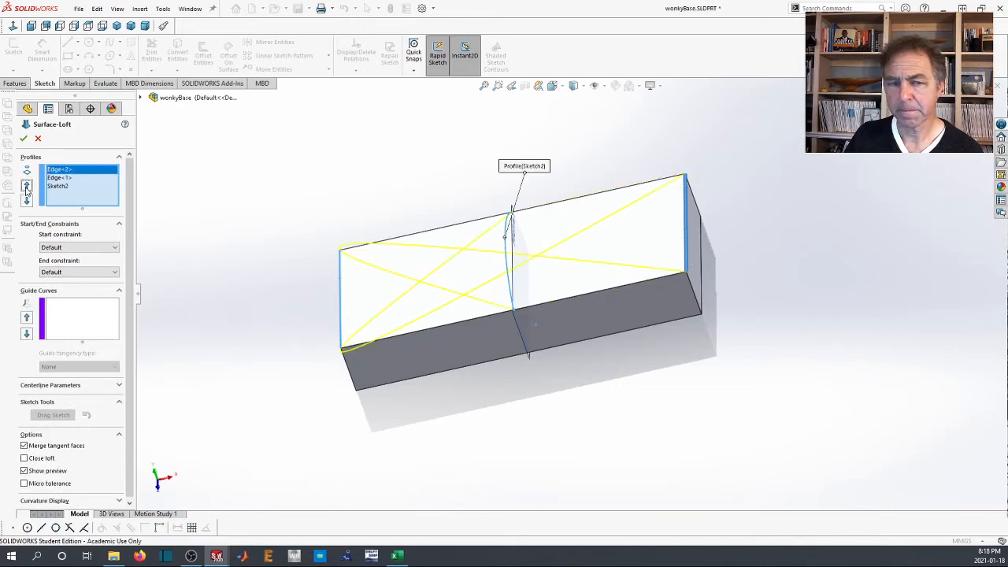
left_click(52, 178)
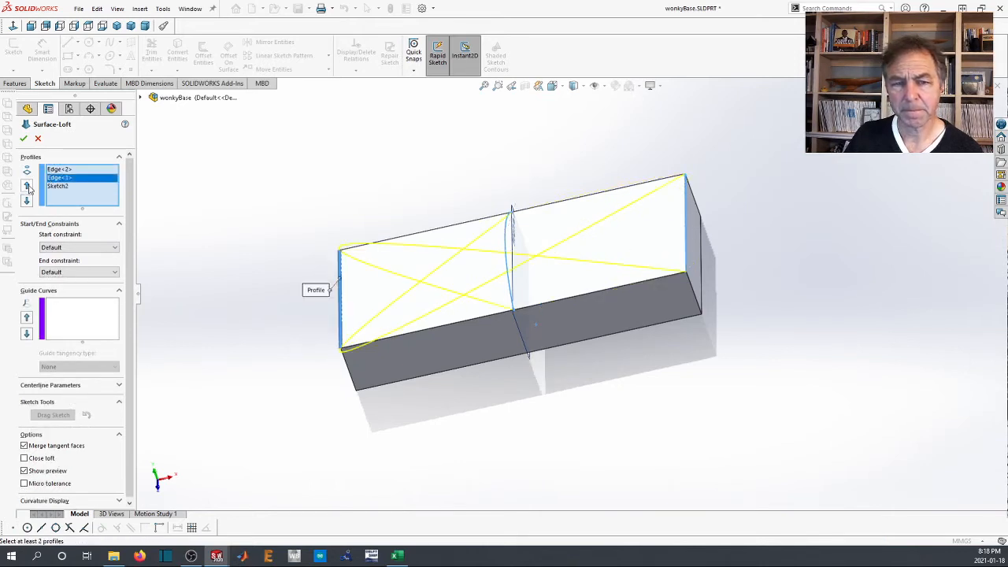
left_click(29, 201)
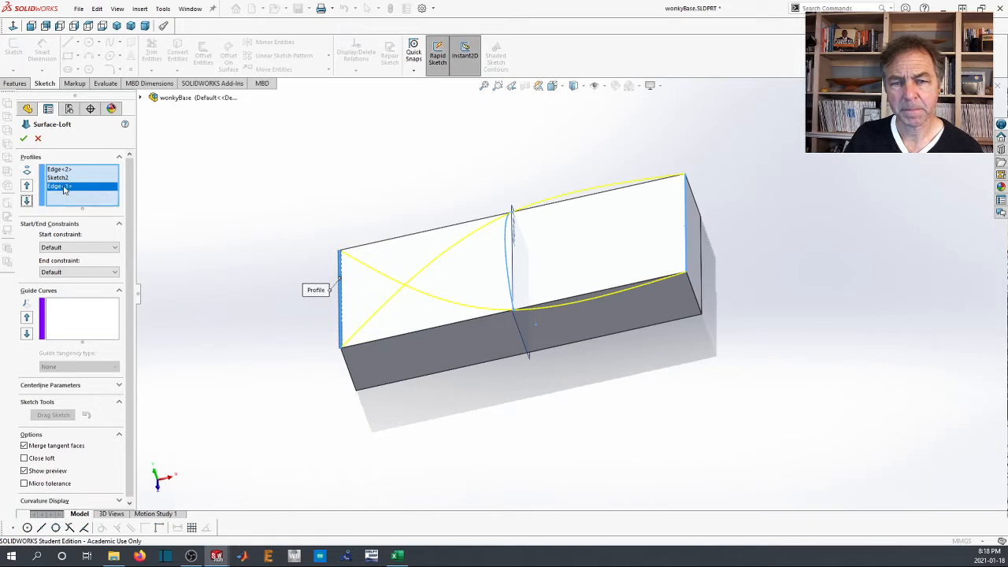
Remove the left end edge from the profiles and create the surface loft between the right end edge and the arc
key("Delete")
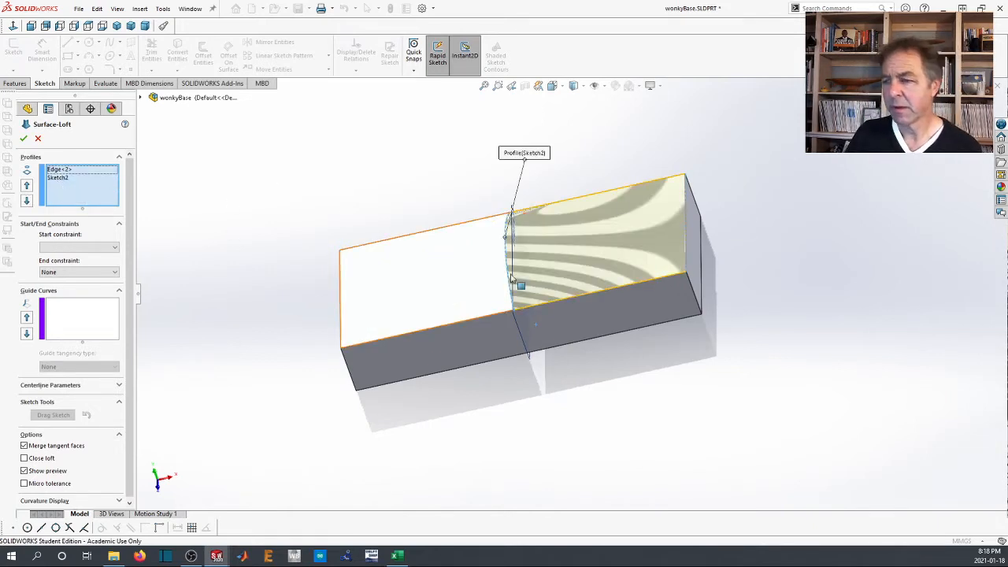
middle_click_drag(510, 277, 463, 291)
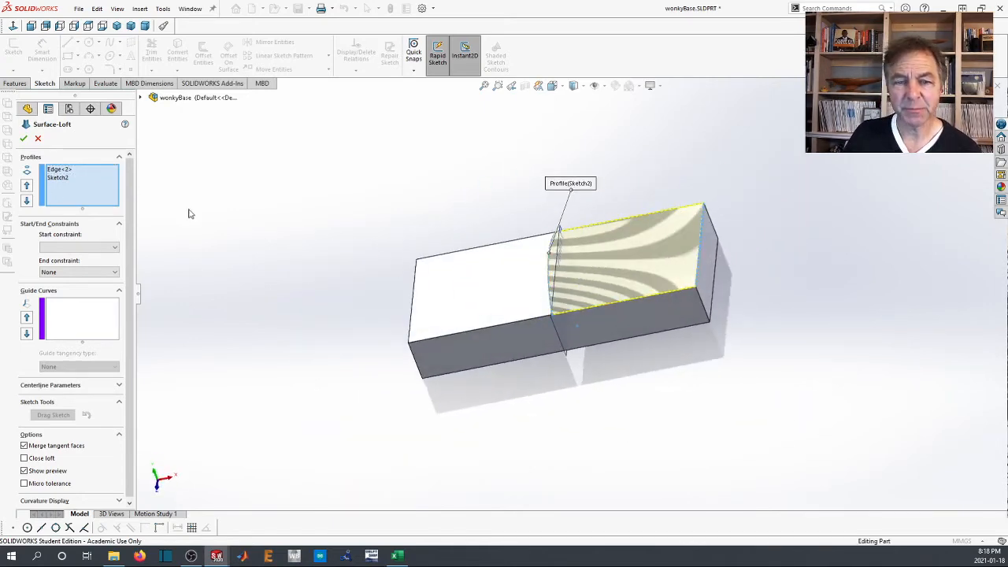
left_click(416, 293)
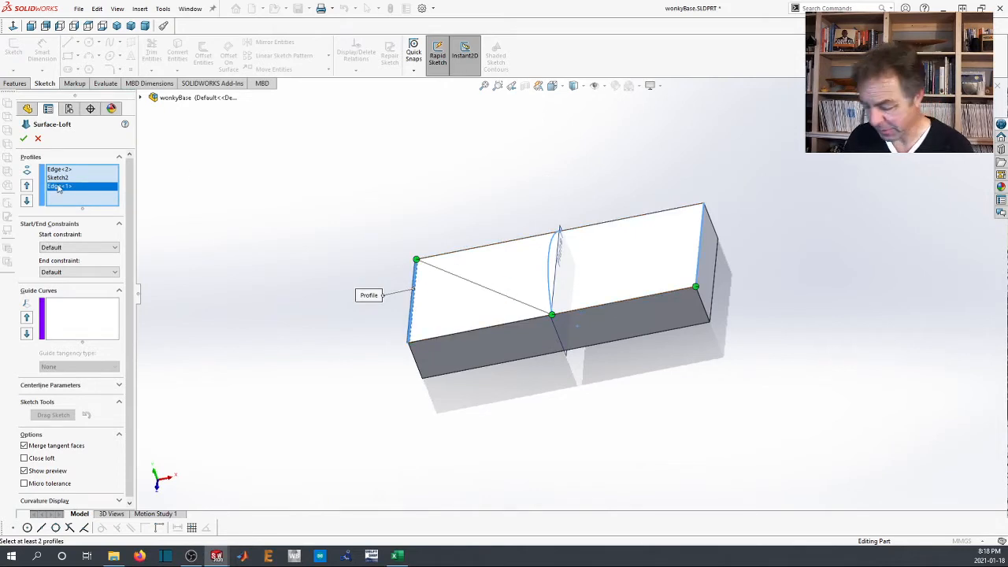
key("Delete")
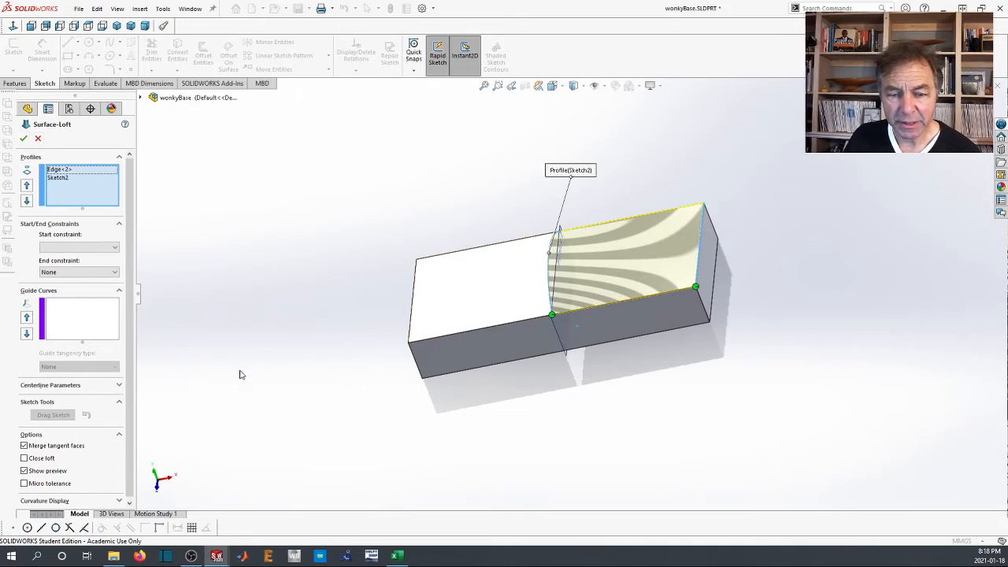
left_click(24, 139)
Inspect the lofted surface where it meets the arc, and delete the surface loft while keeping the arc sketch
middle_click_drag(522, 292, 540, 281)
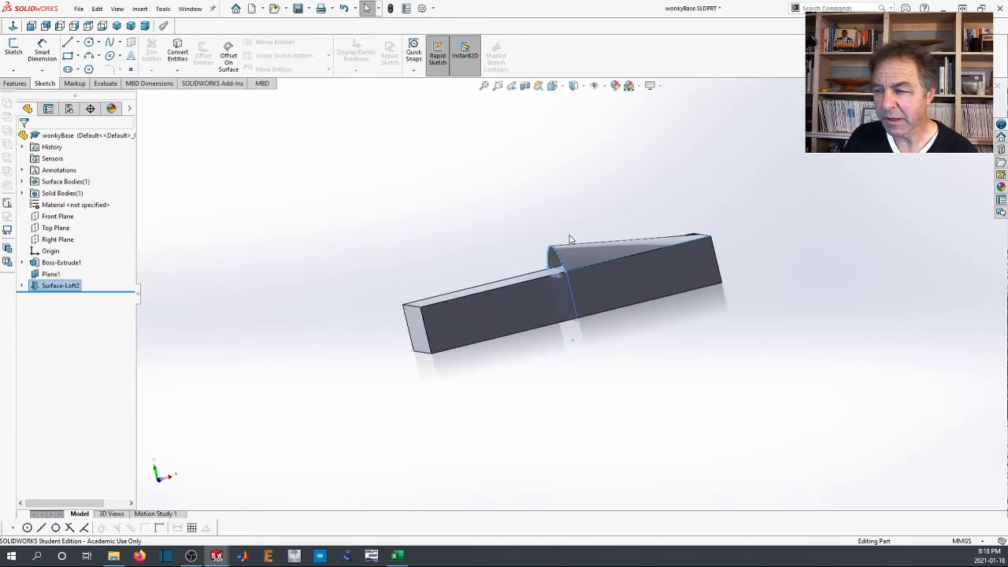
scroll(553, 297, "down", 6)
left_click(542, 272)
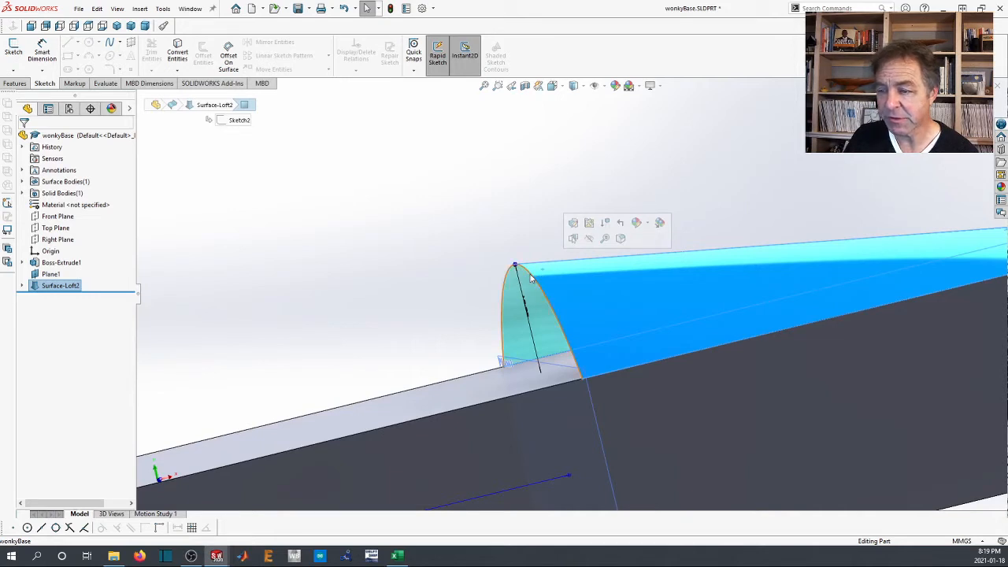
left_click(297, 262)
key("f")
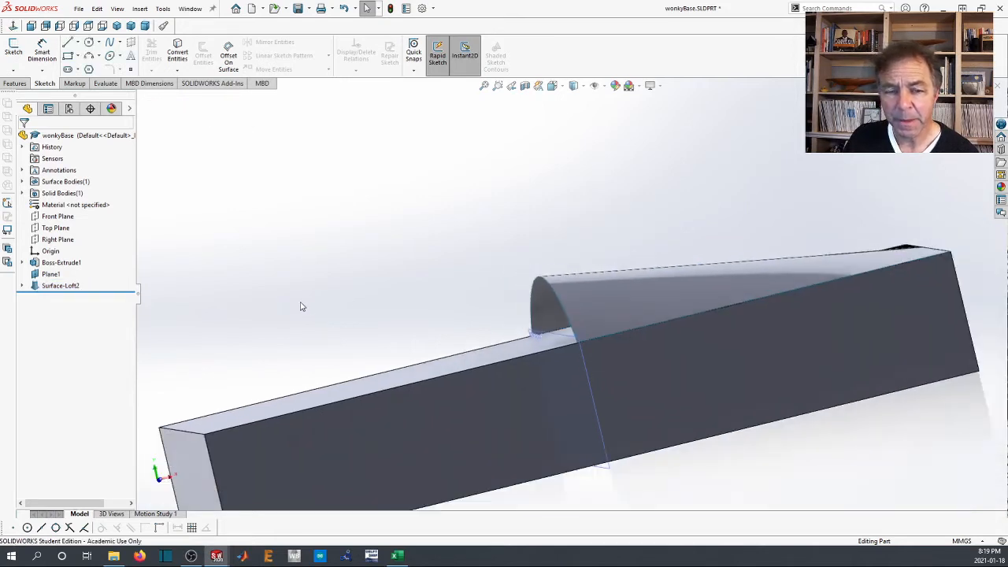
left_click(105, 291)
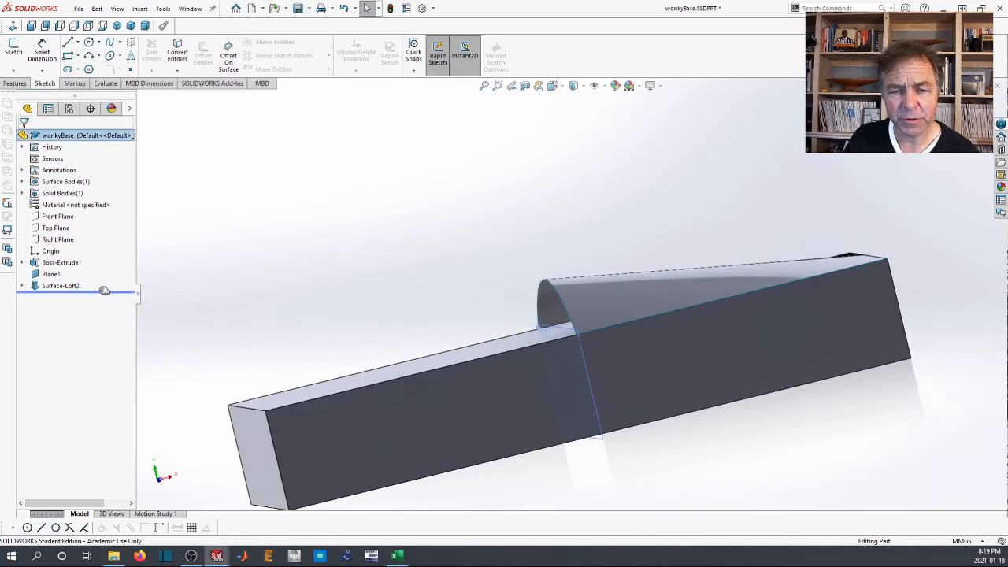
left_click(47, 285)
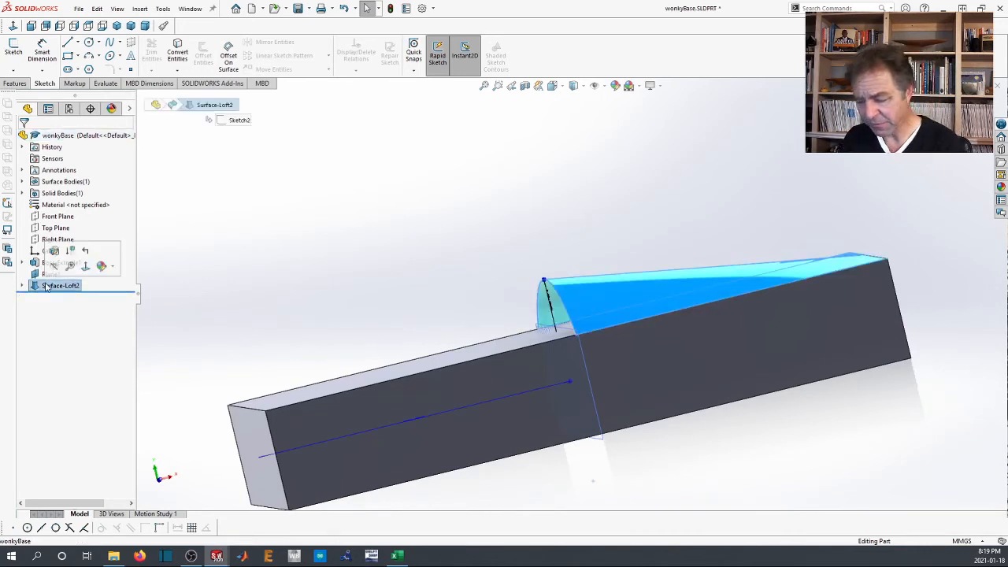
key("Delete")
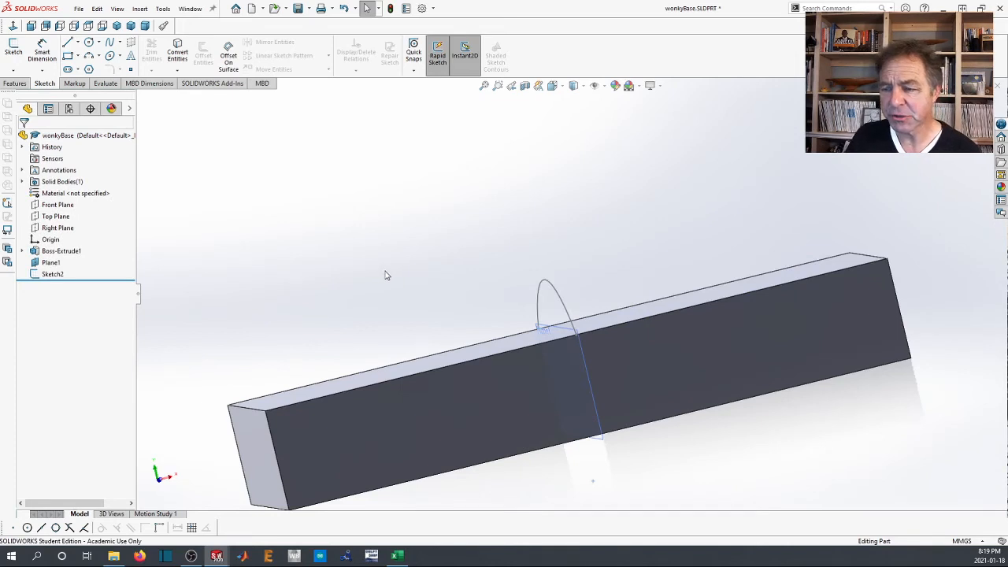
Create a reference plane offset 30 mm from the block's long front face, flipped to pass inside the block
scroll(385, 275, "up", 2)
middle_click_drag(385, 272, 381, 301)
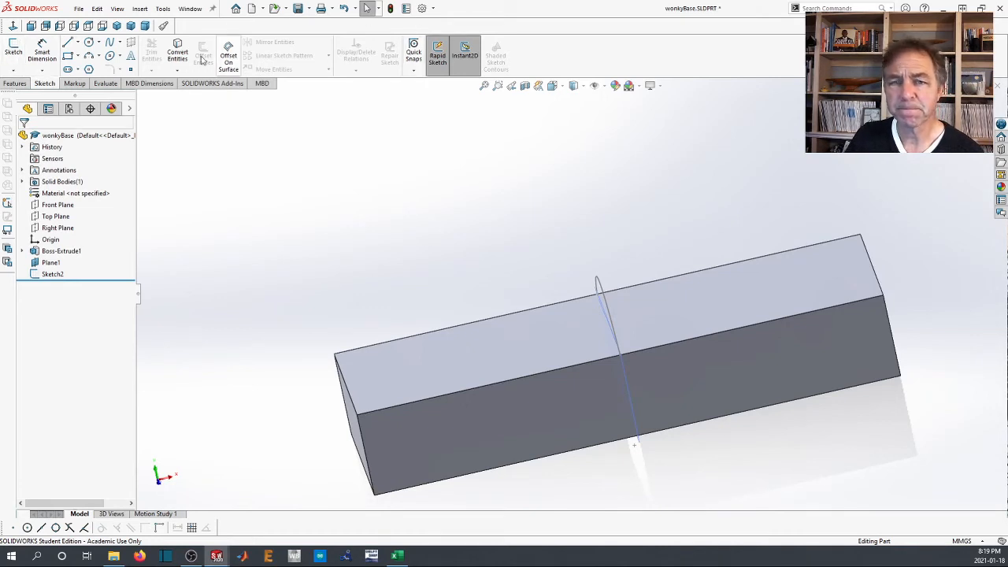
left_click(14, 84)
left_click(425, 53)
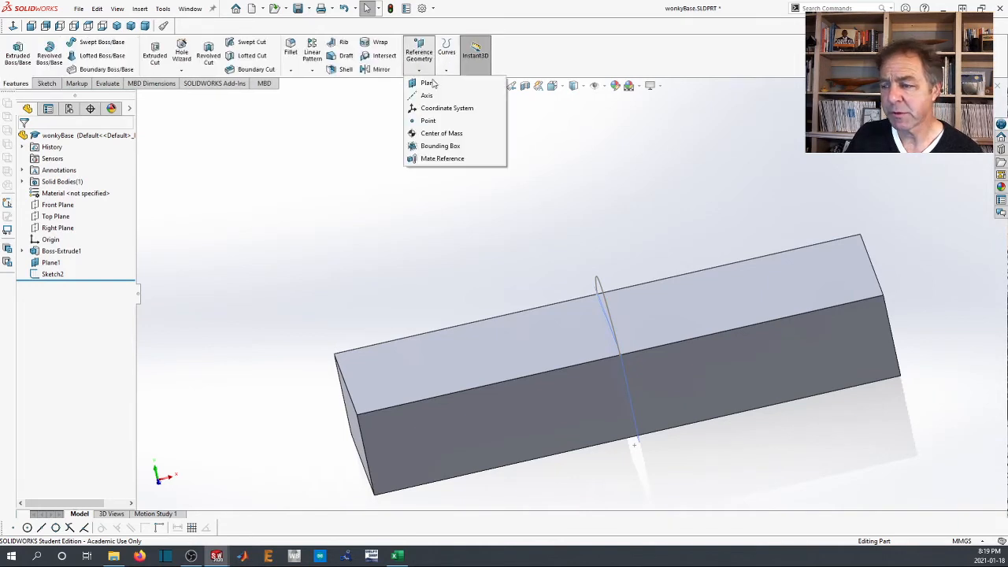
left_click(428, 83)
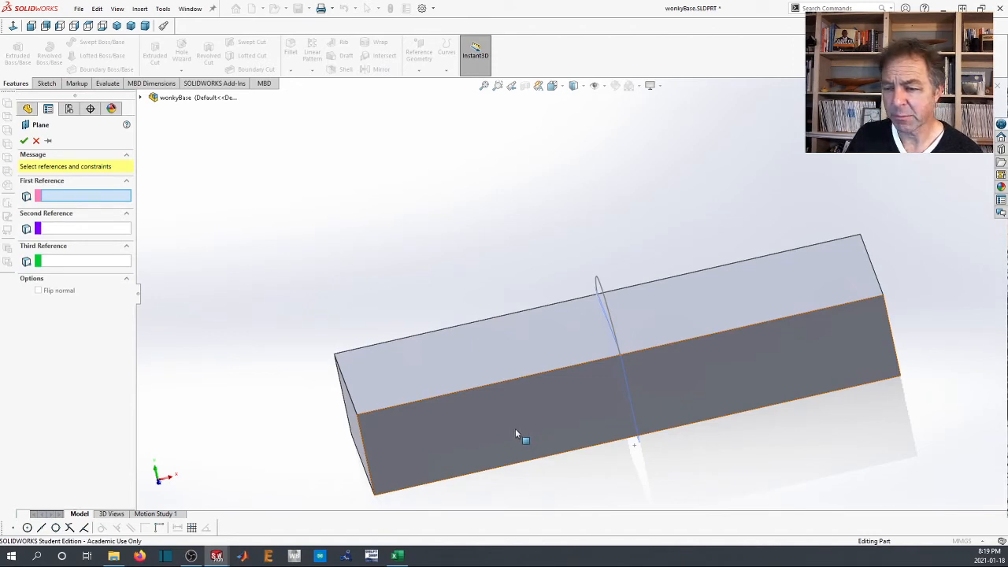
left_click(515, 429)
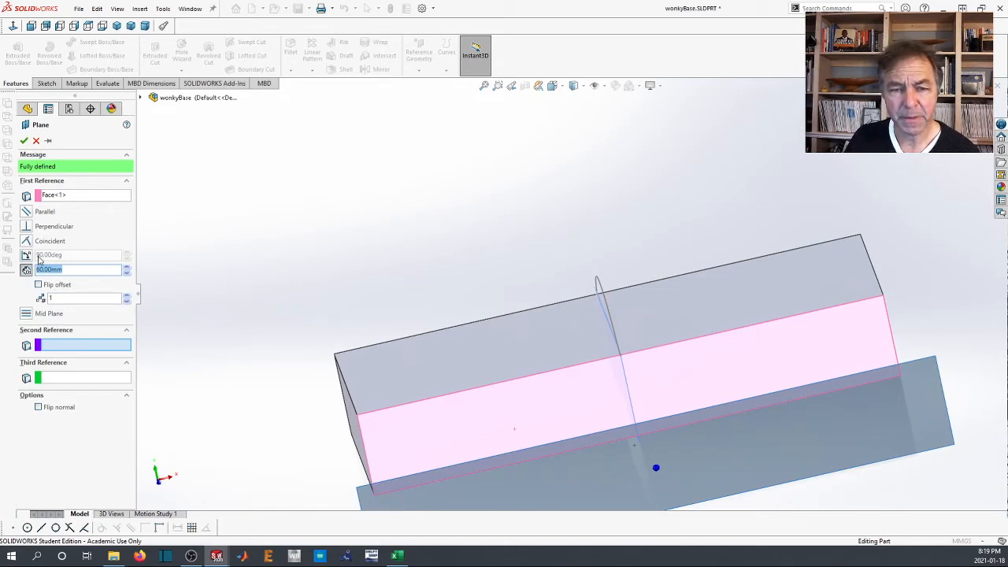
left_click(38, 284)
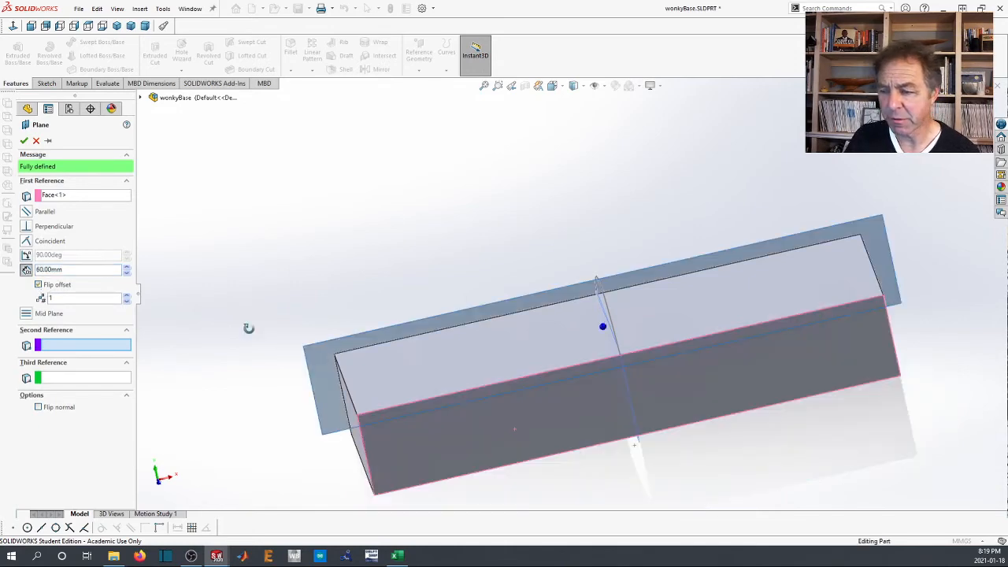
middle_click_drag(247, 329, 270, 446)
scroll(269, 399, "up", 4)
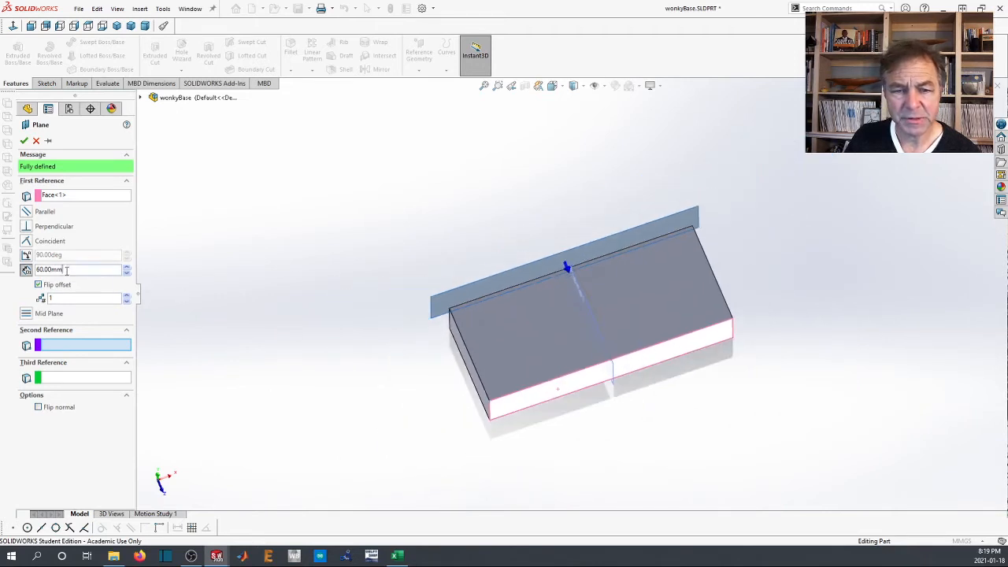
left_click_drag(64, 270, 34, 274)
type("30")
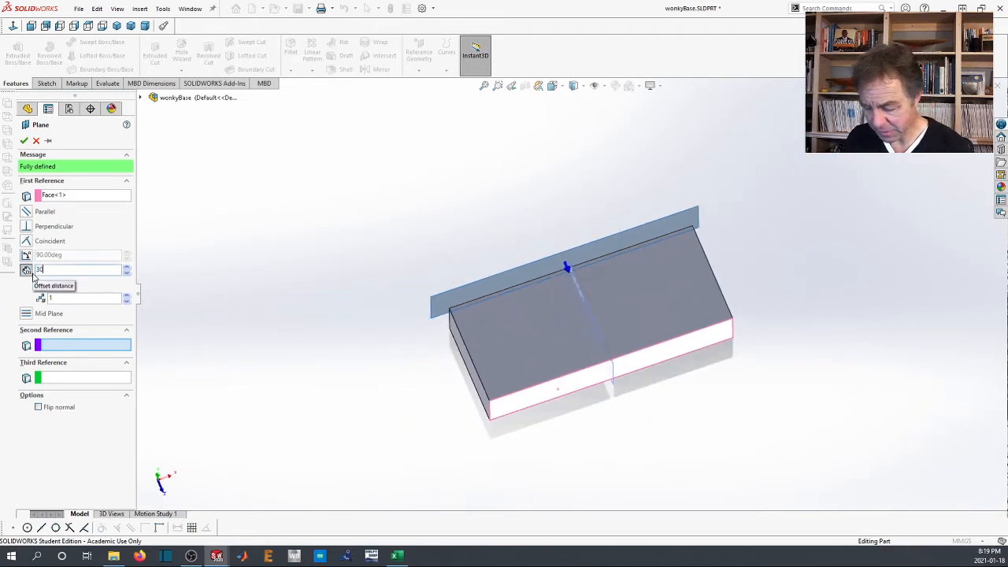
key("Return")
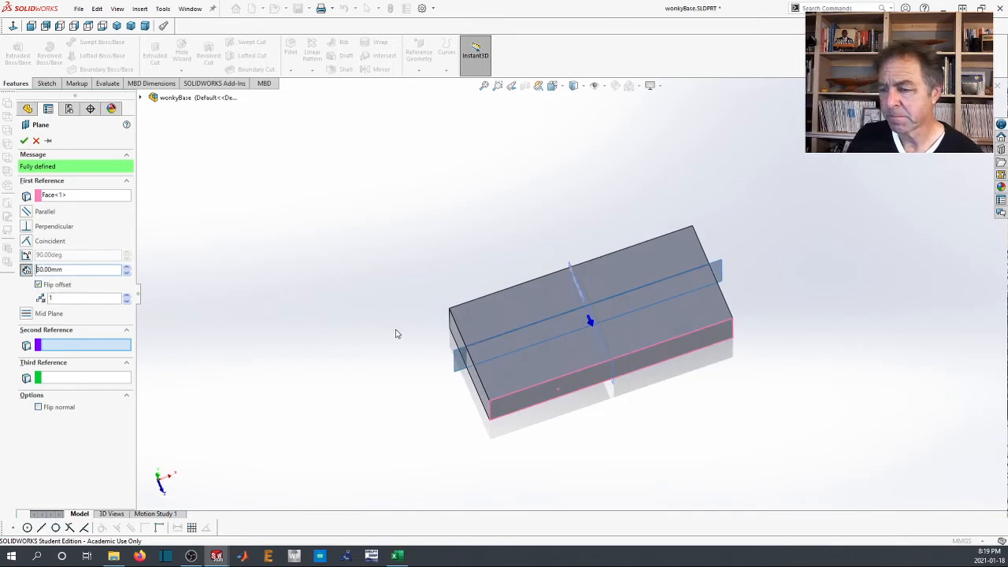
left_click(24, 140)
Sketch a three-point arc of about 137.5 mm radius on the new lengthwise plane, spanning nearly the block's full length
middle_click_drag(401, 304, 367, 236)
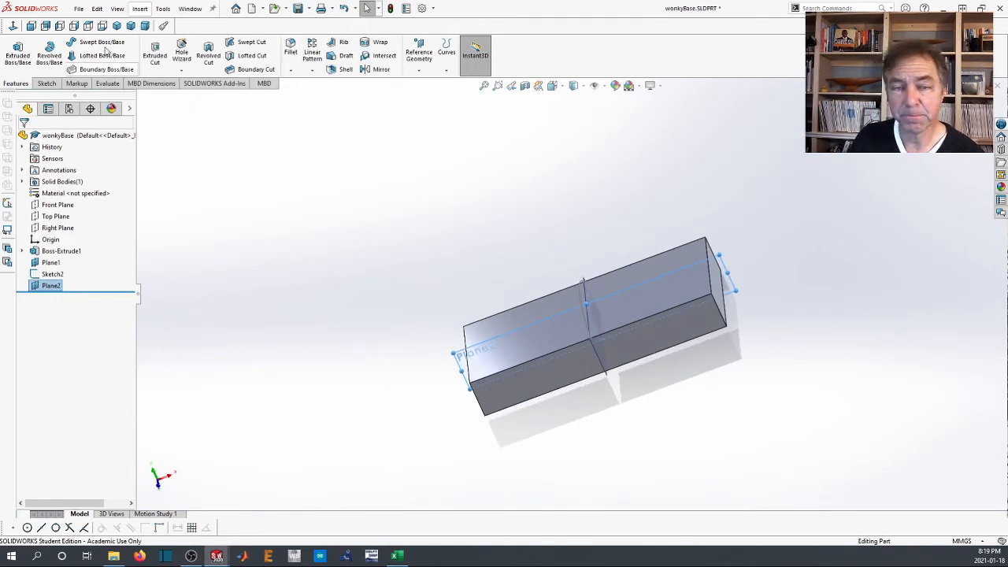
left_click(45, 84)
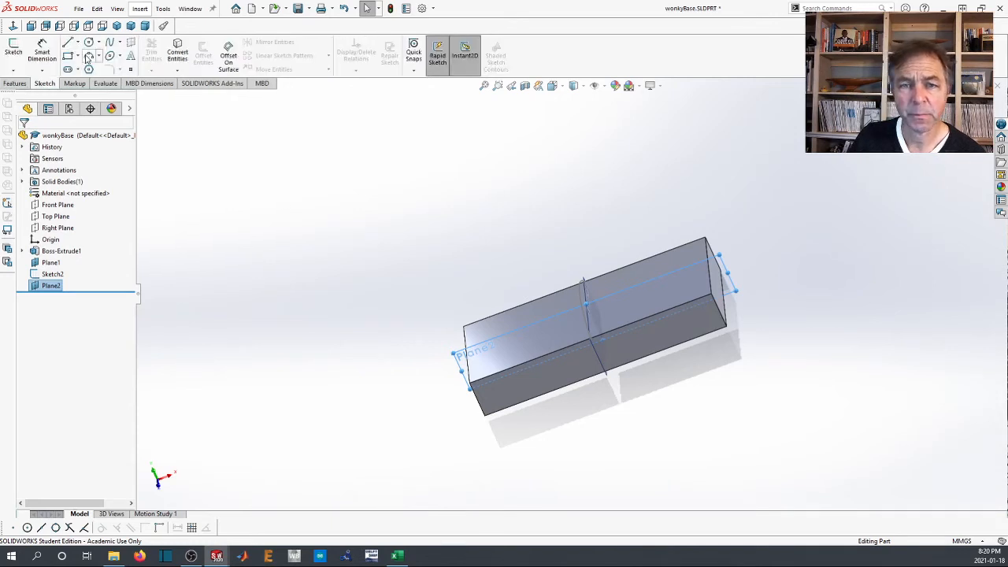
left_click(12, 49)
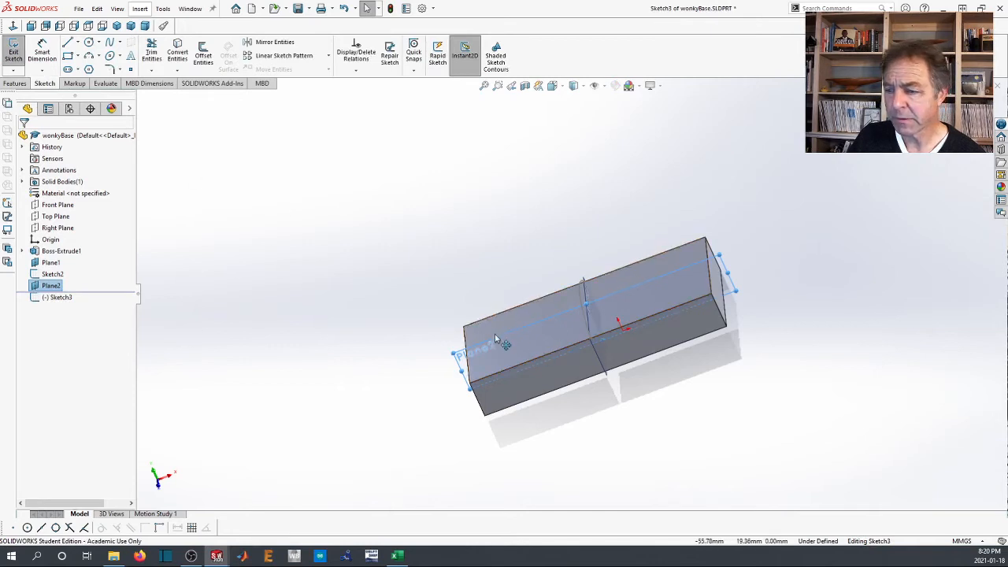
scroll(499, 339, "down", 3)
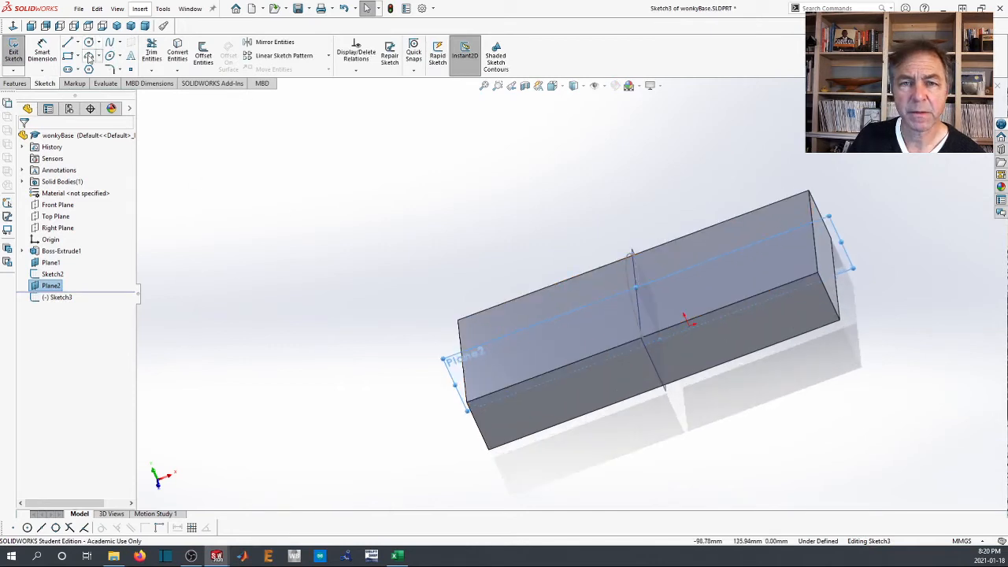
left_click(89, 56)
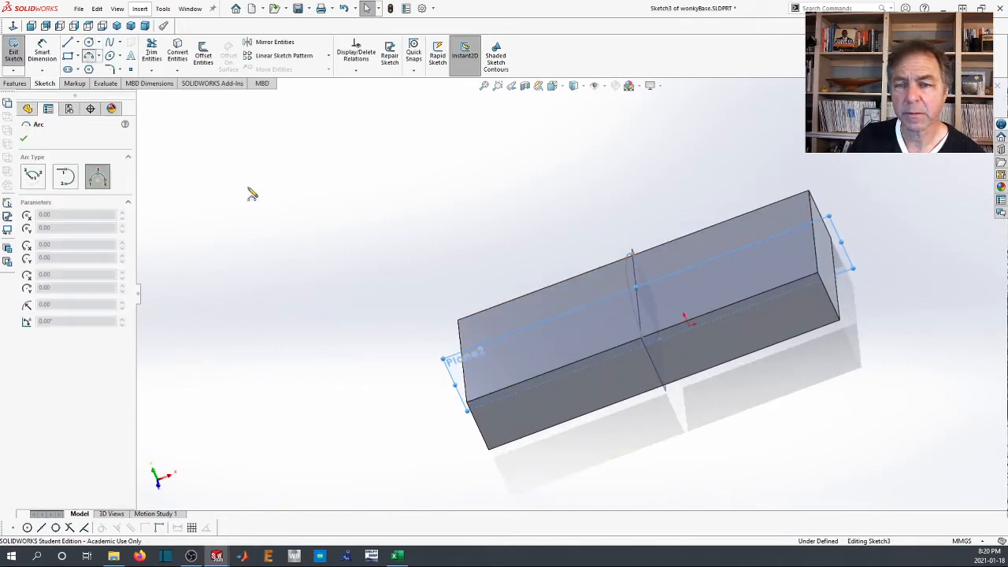
left_click(475, 364)
left_click(807, 240)
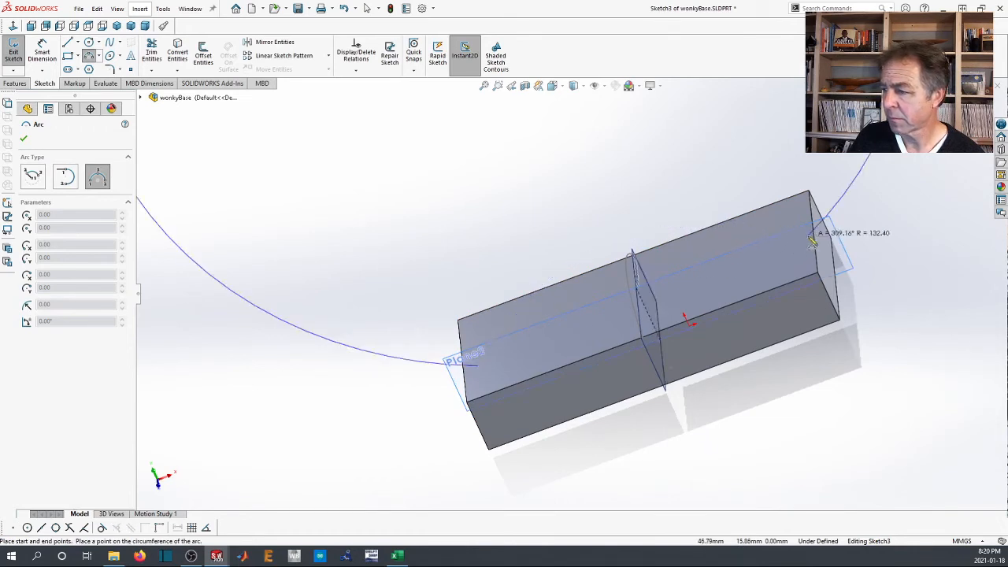
left_click(722, 250)
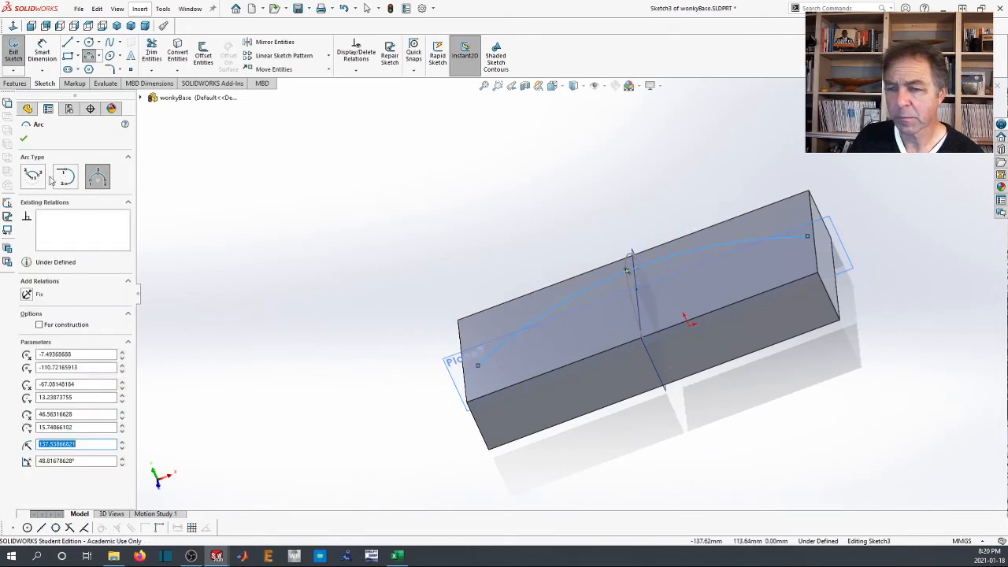
left_click(24, 140)
Add Pierce relations tying the arc's two endpoints to the block's left and right top end edges
scroll(515, 379, "down", 3)
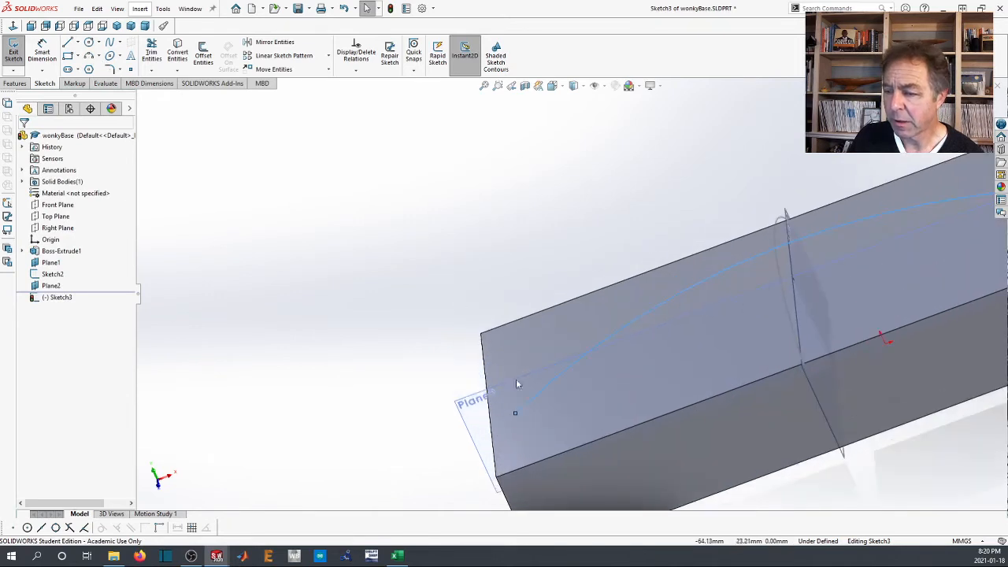
left_click(516, 414)
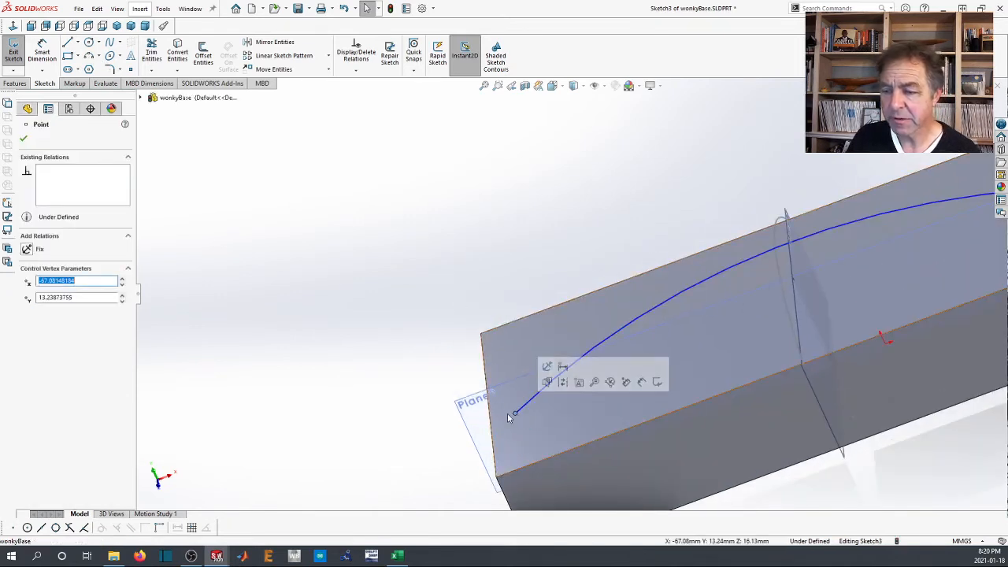
left_click(492, 422, "ctrl")
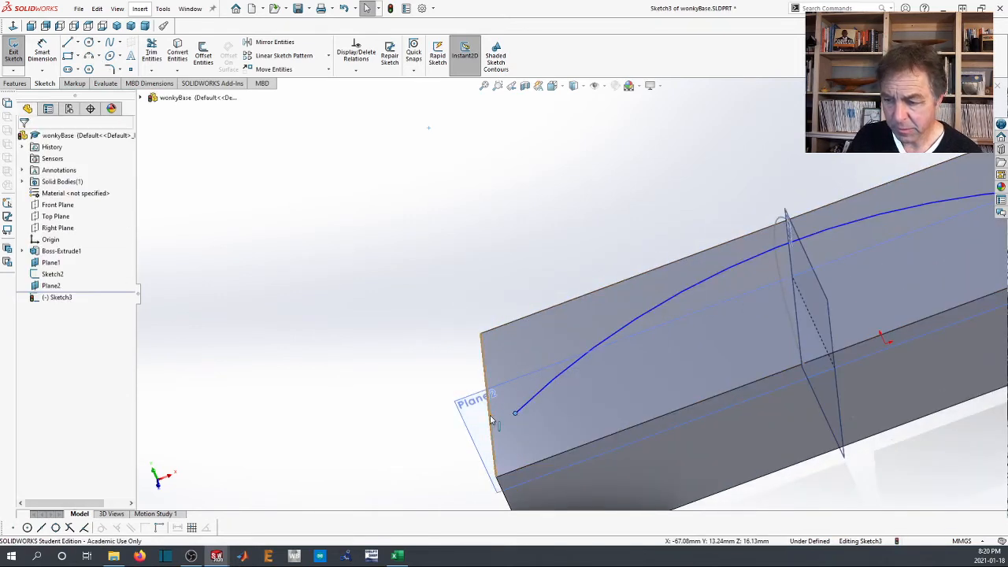
left_click(27, 307)
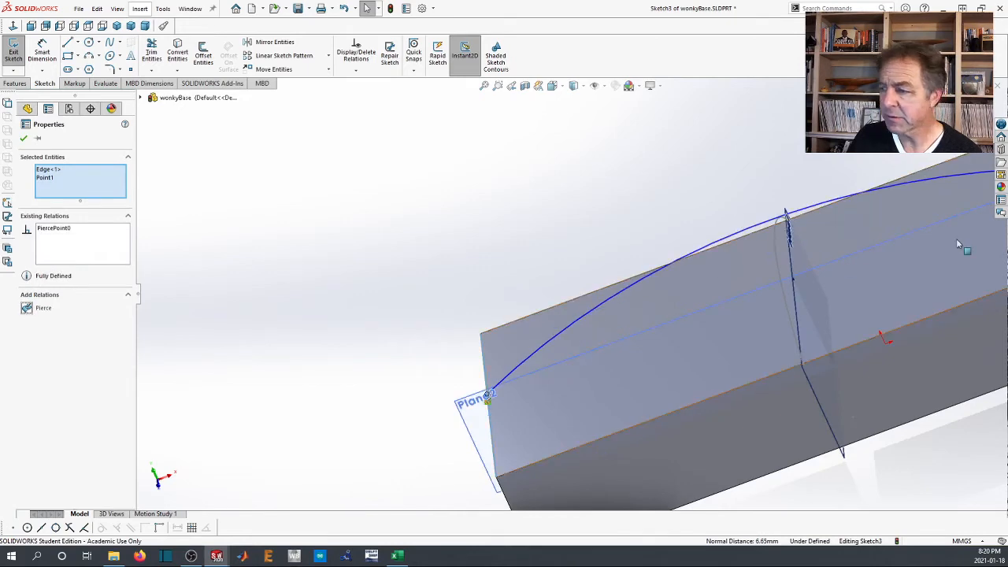
scroll(956, 239, "up", 3)
scroll(679, 222, "down", 2)
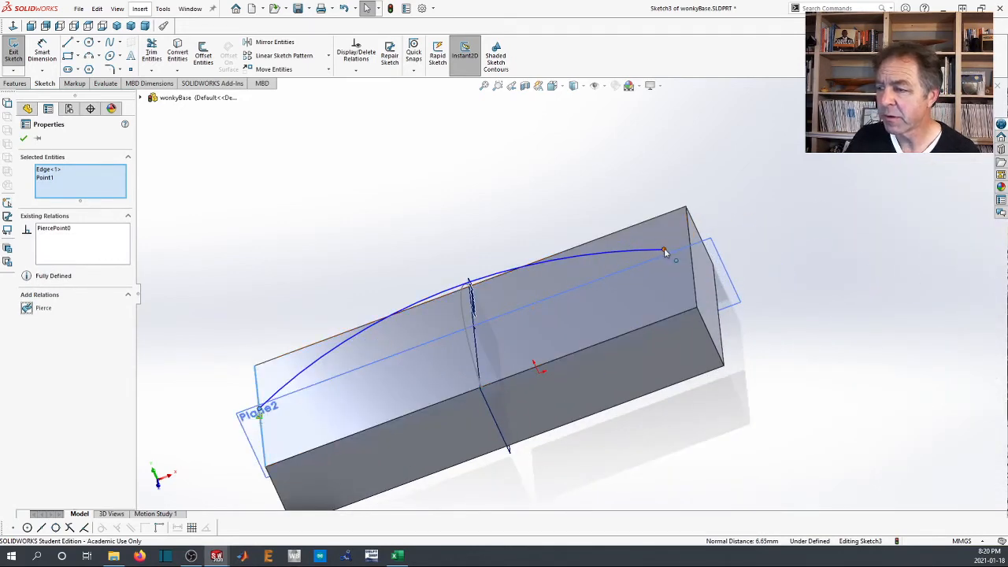
left_click(664, 251)
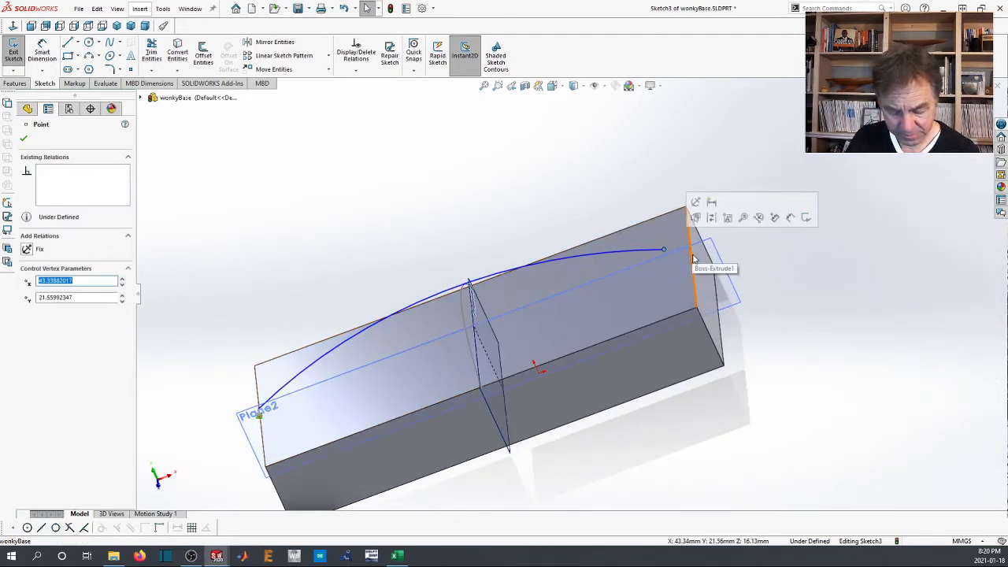
left_click(693, 258, "ctrl")
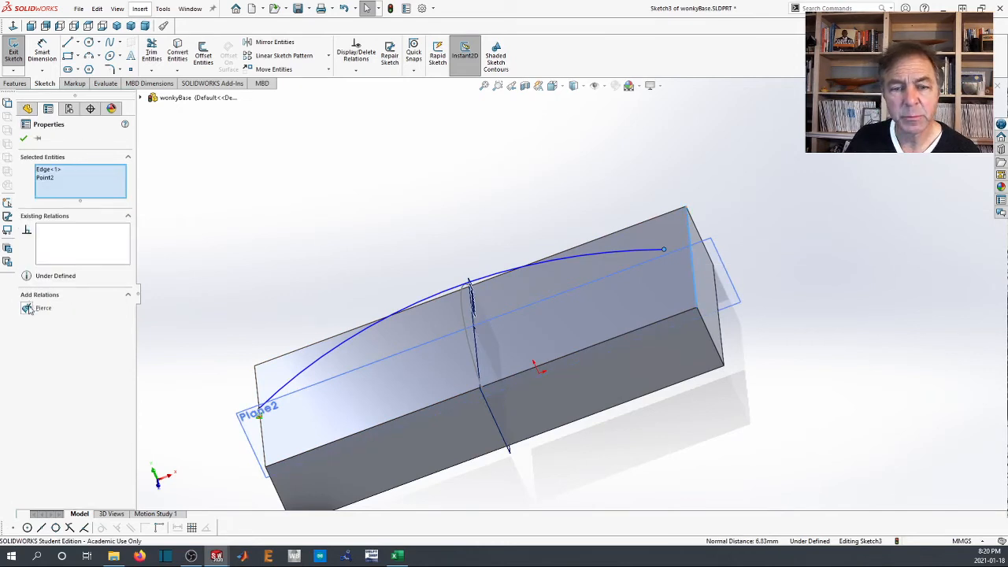
left_click(26, 308)
left_click(229, 234)
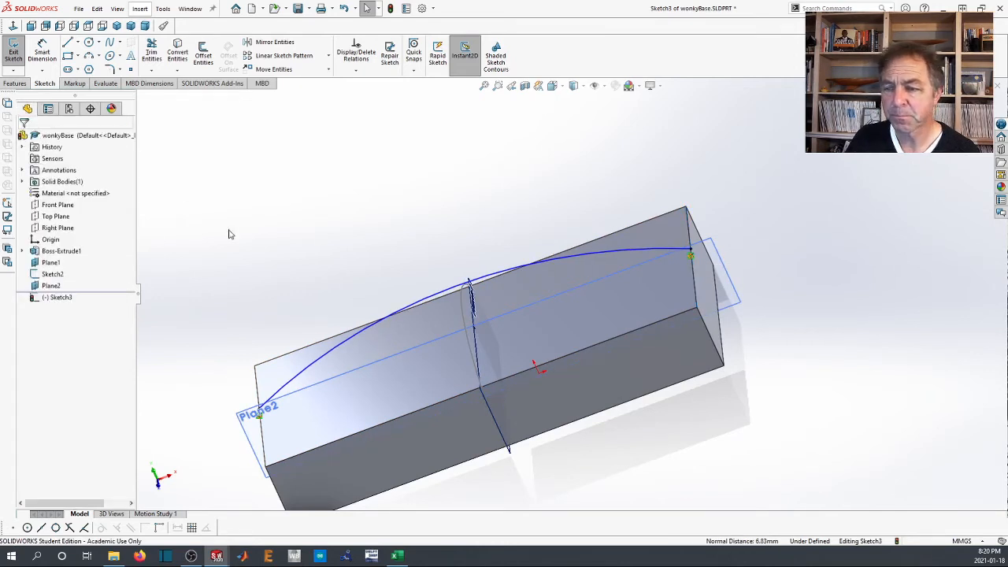
Pierce the lengthwise arc's midpoint with the crosswise arc from Sketch2 and exit the sketch
scroll(486, 309, "down", 4)
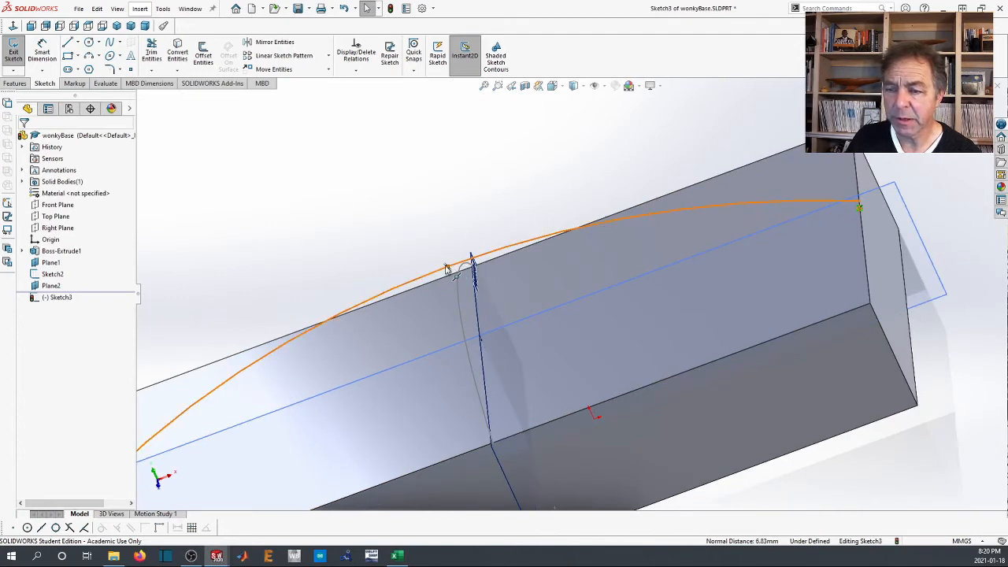
left_click(456, 286)
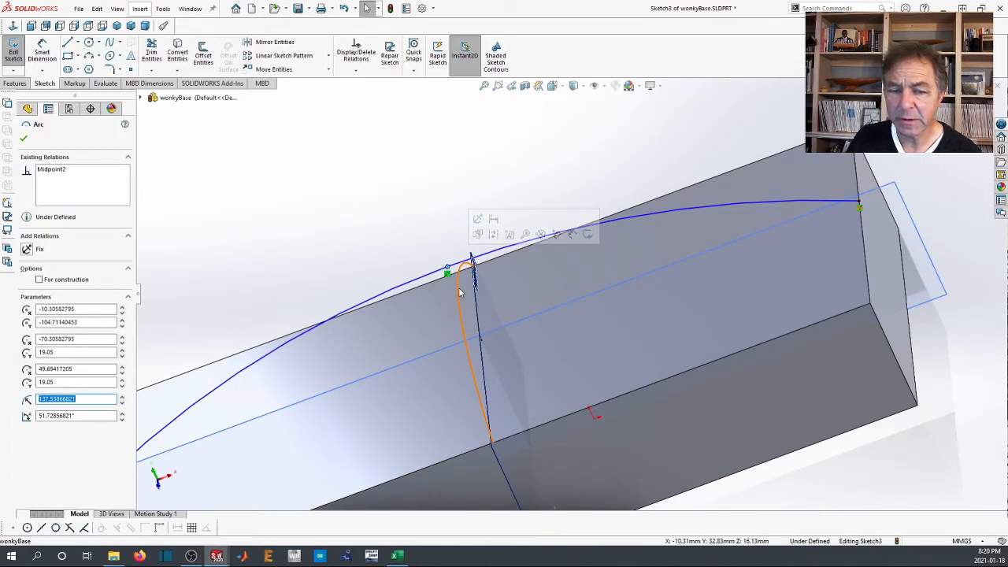
left_click(460, 293, "ctrl")
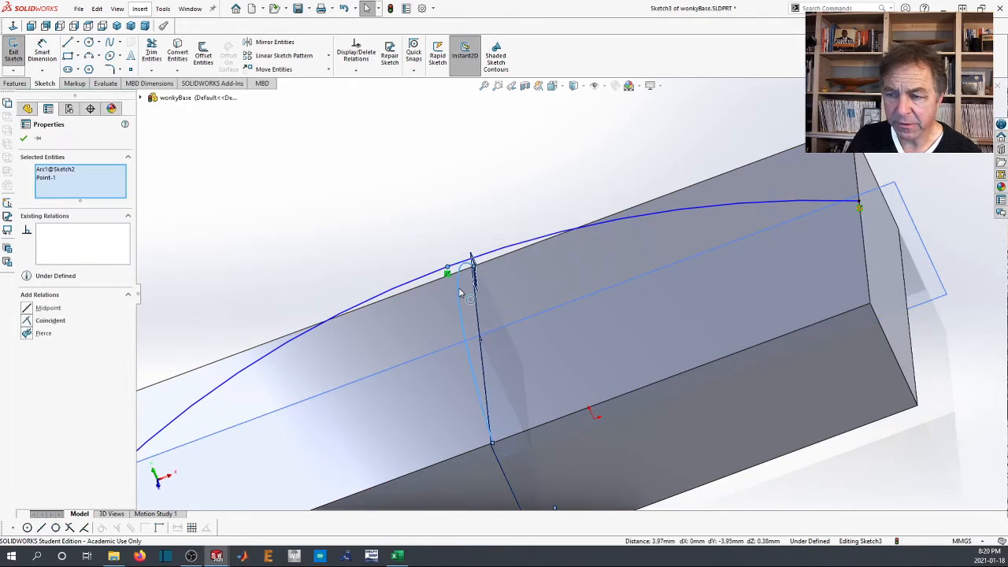
left_click(26, 334)
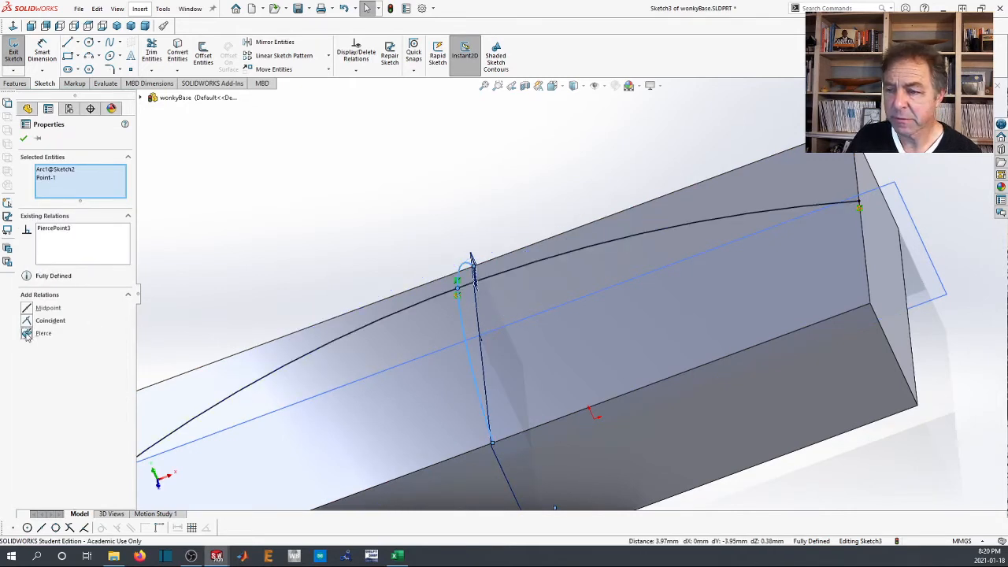
left_click(22, 140)
left_click(975, 96)
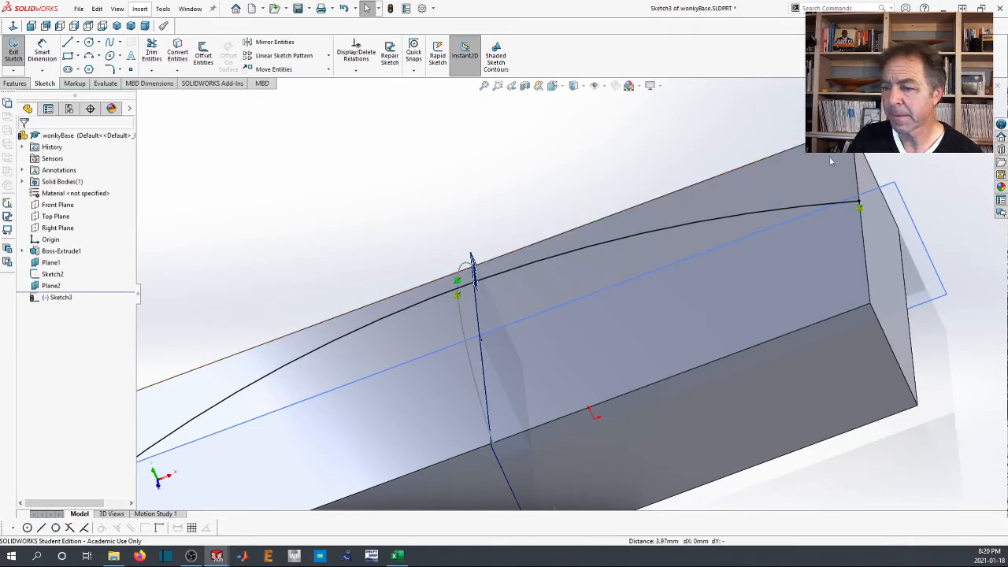
scroll(258, 372, "up", 5)
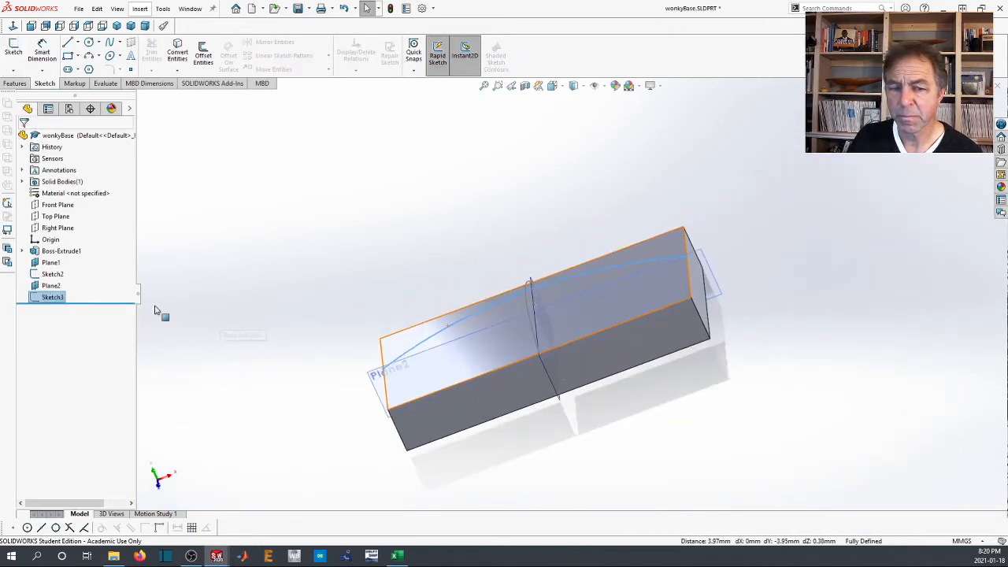
Start a surface loft with the left top end edge, the crosswise arc and the right top end edge as profiles
middle_click_drag(416, 274, 438, 231)
left_click(386, 229)
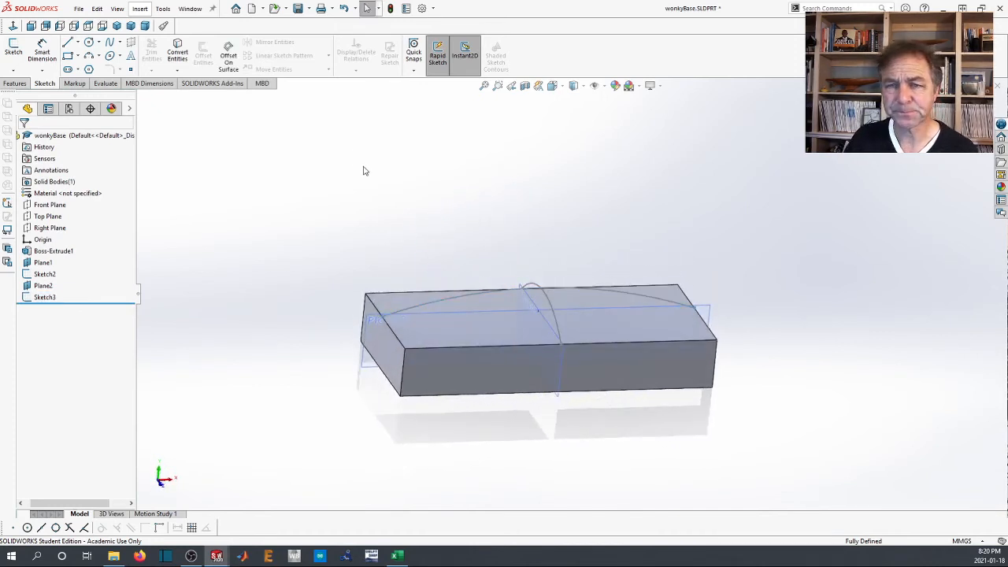
left_click(139, 9)
mouse_move(155, 106)
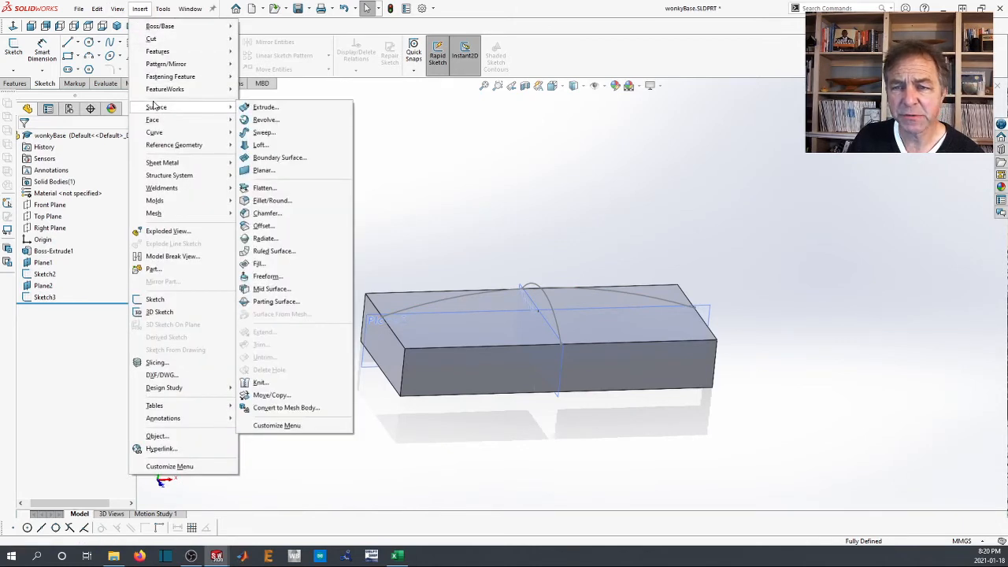
left_click(260, 145)
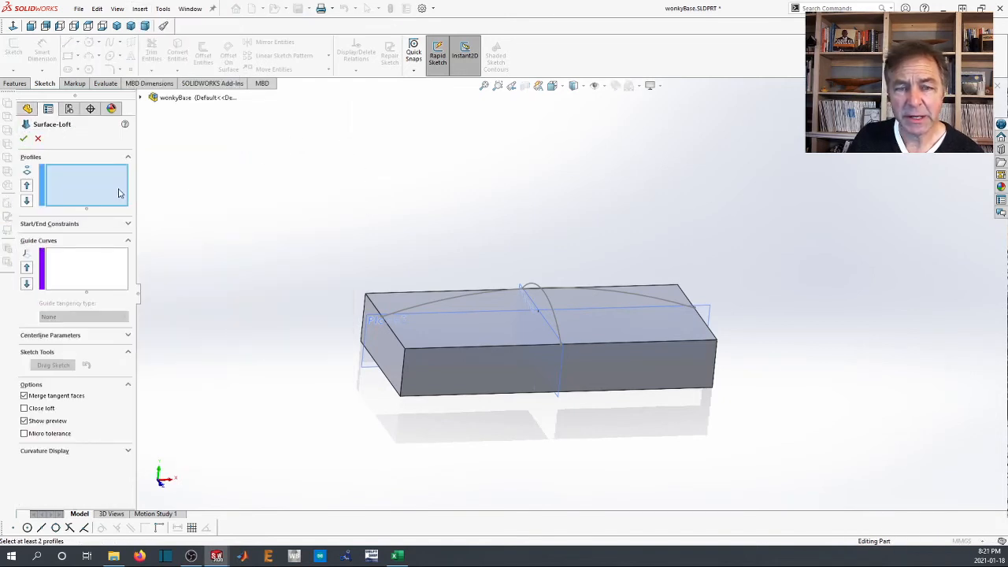
left_click(392, 334)
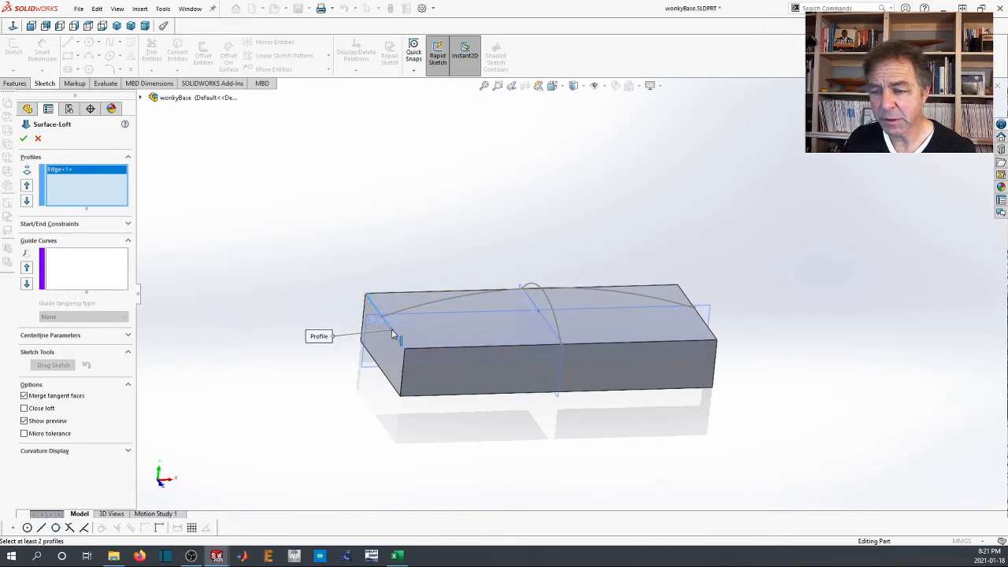
left_click(556, 321)
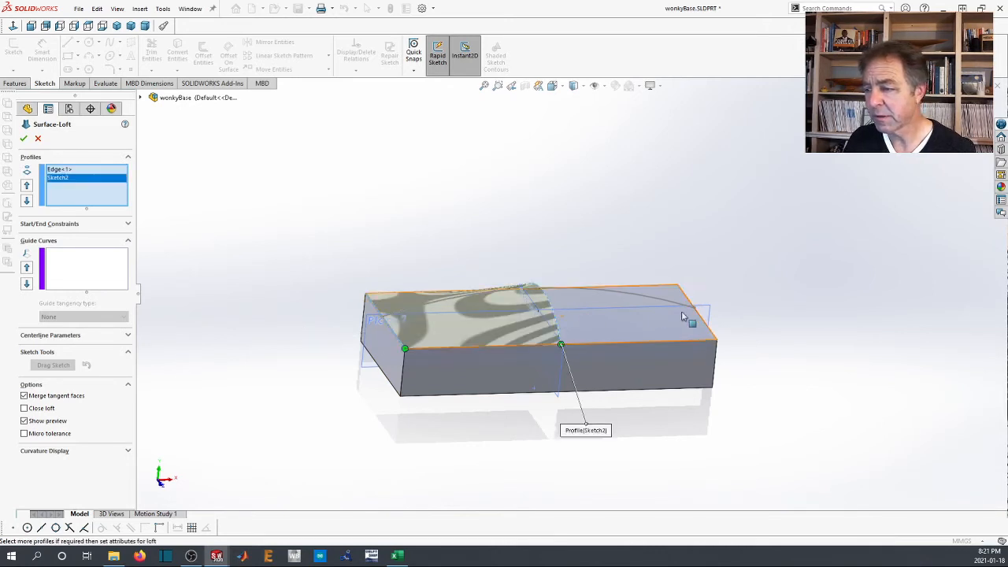
left_click(709, 330)
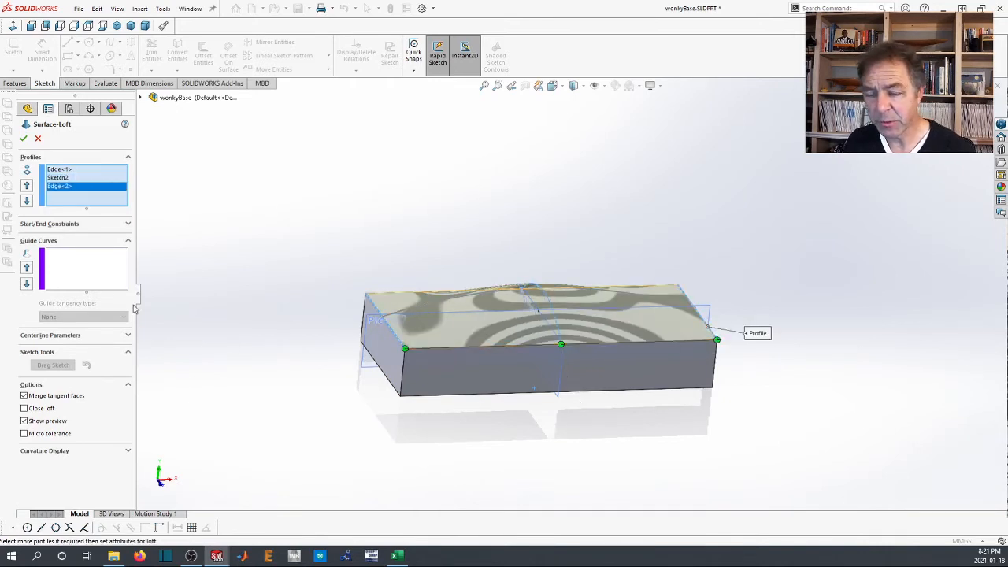
Add the lengthwise arc and the block's two long top edges as guide curves and complete the surface loft
left_click(68, 267)
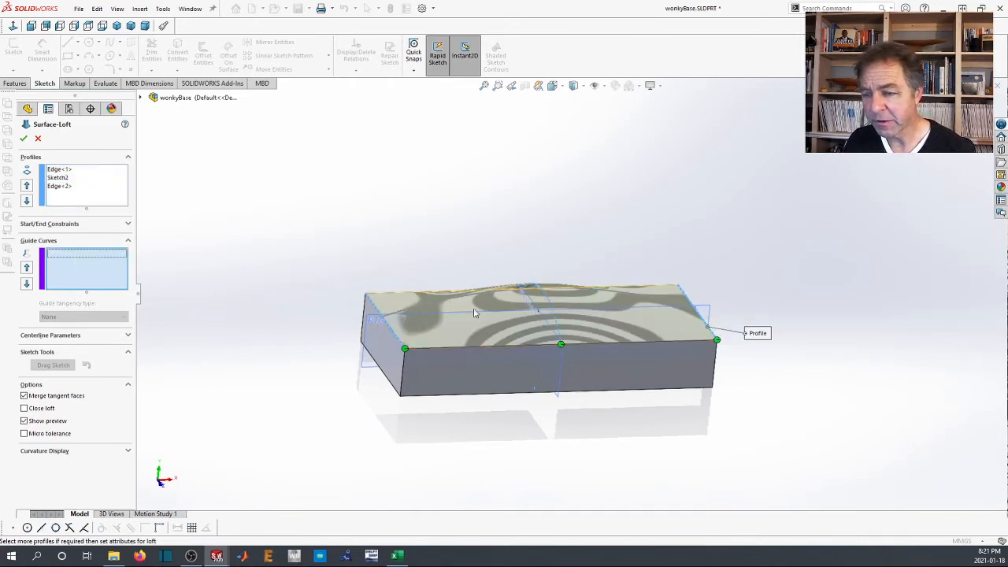
left_click(425, 305)
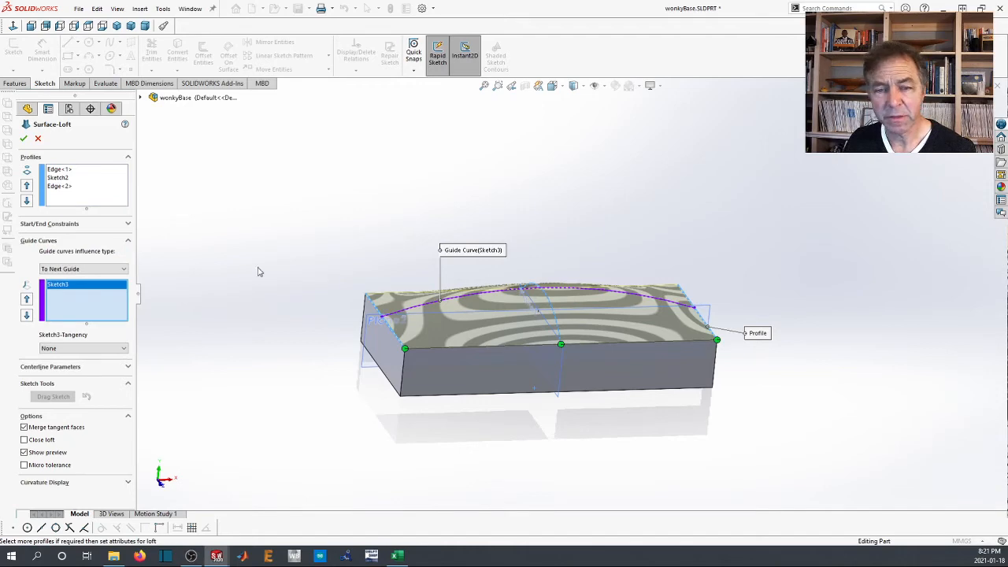
middle_click_drag(350, 247, 449, 290)
scroll(451, 290, "down", 10)
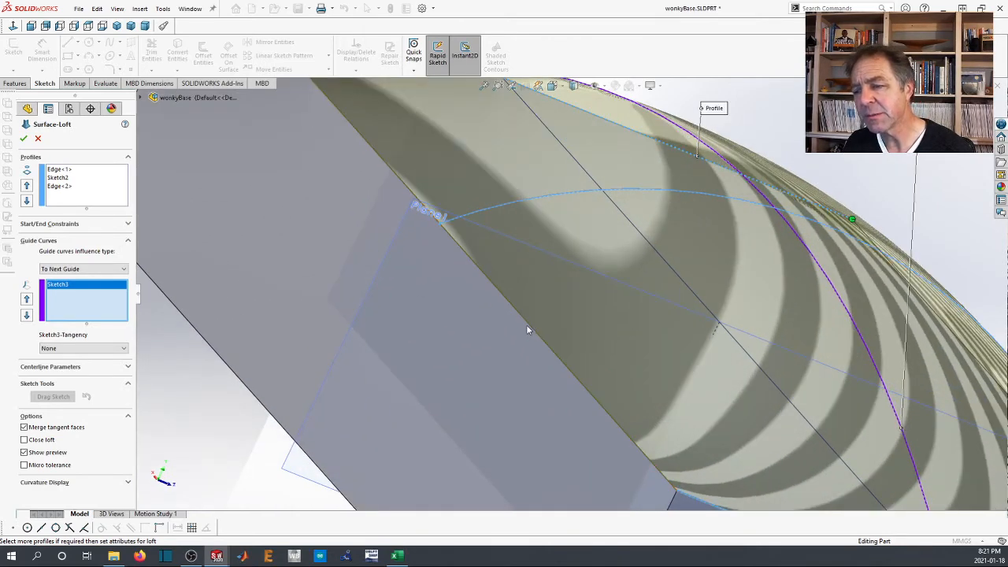
scroll(526, 327, "up", 5)
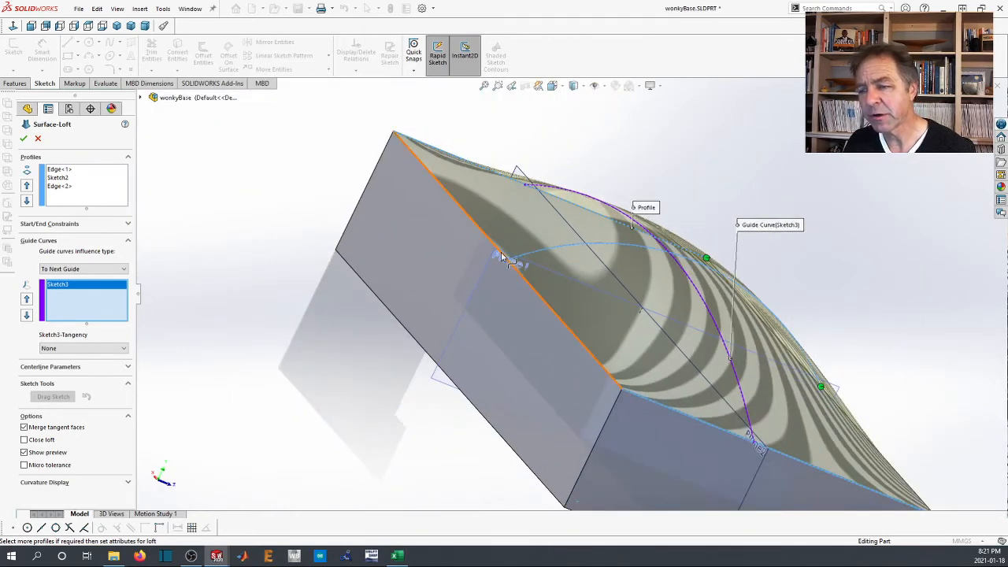
middle_click_drag(322, 371, 330, 348)
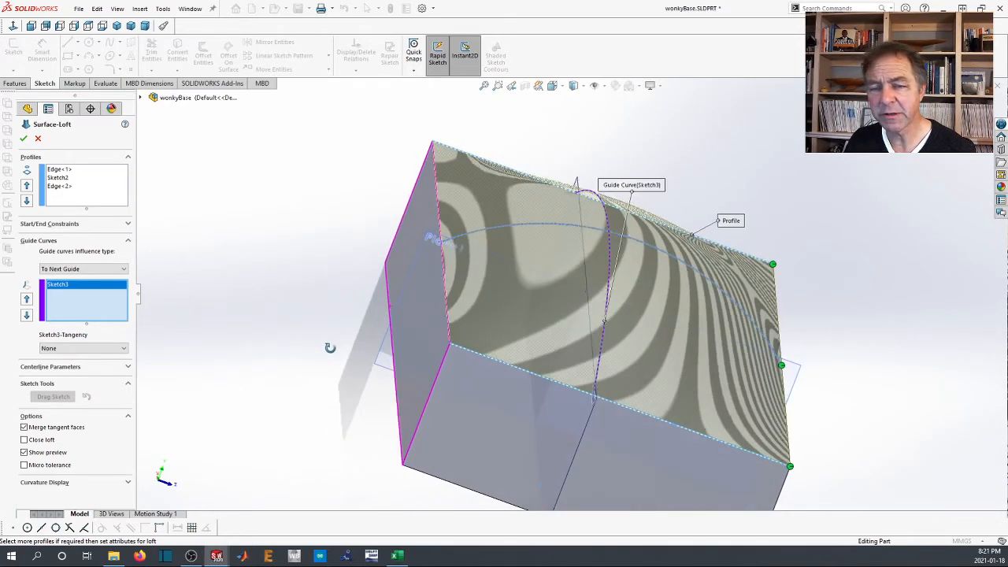
left_click(444, 269)
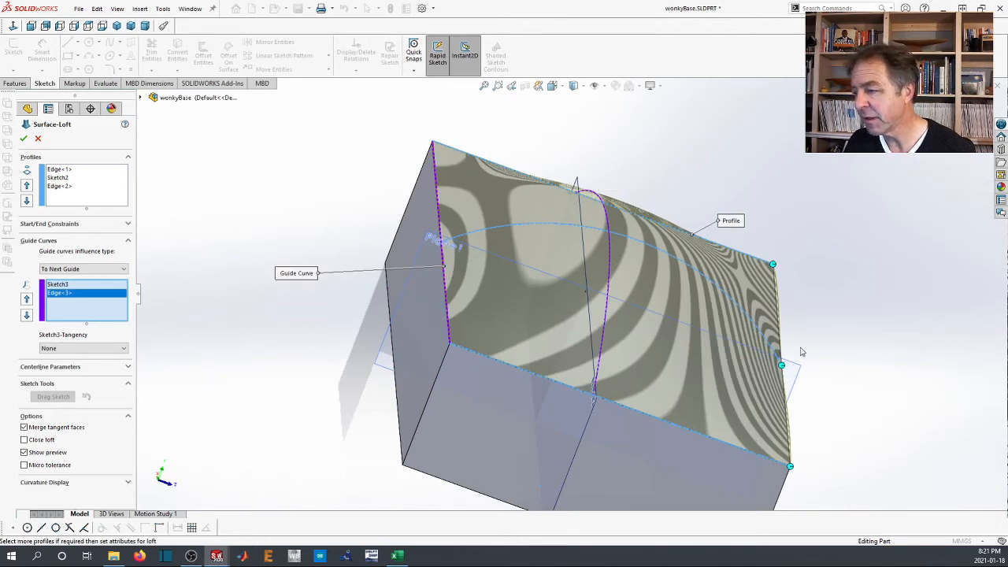
middle_click_drag(802, 352, 812, 323)
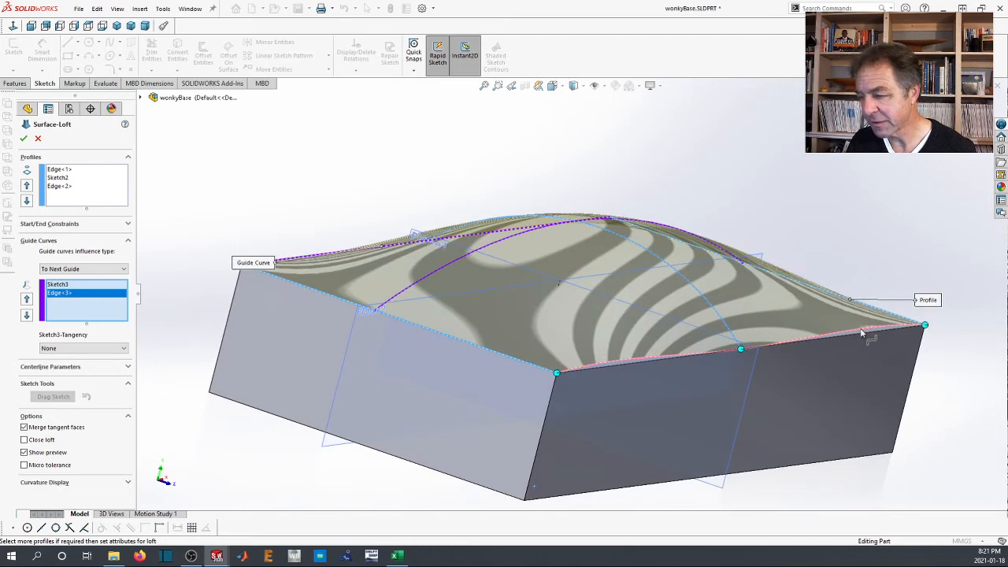
left_click(645, 367)
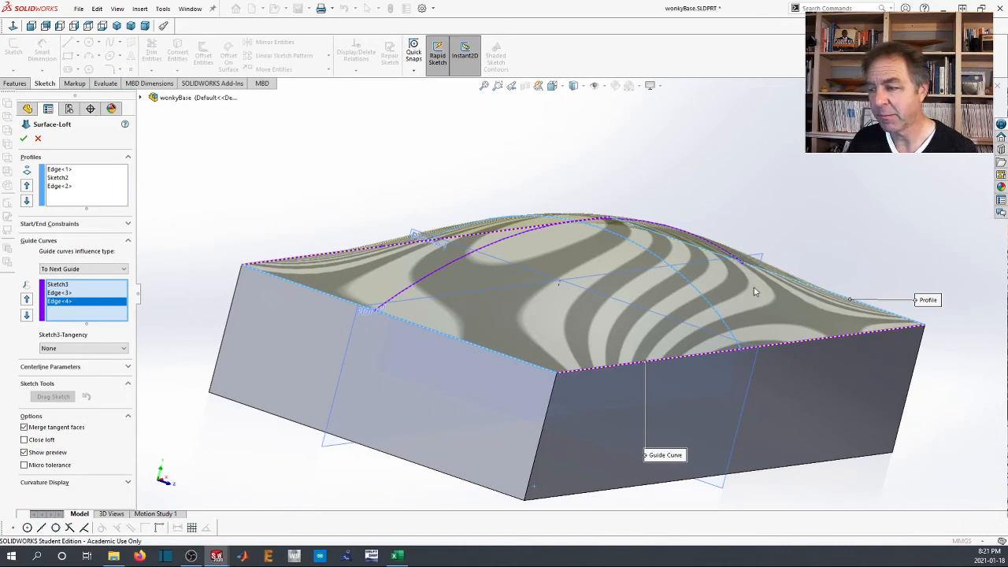
left_click(23, 137)
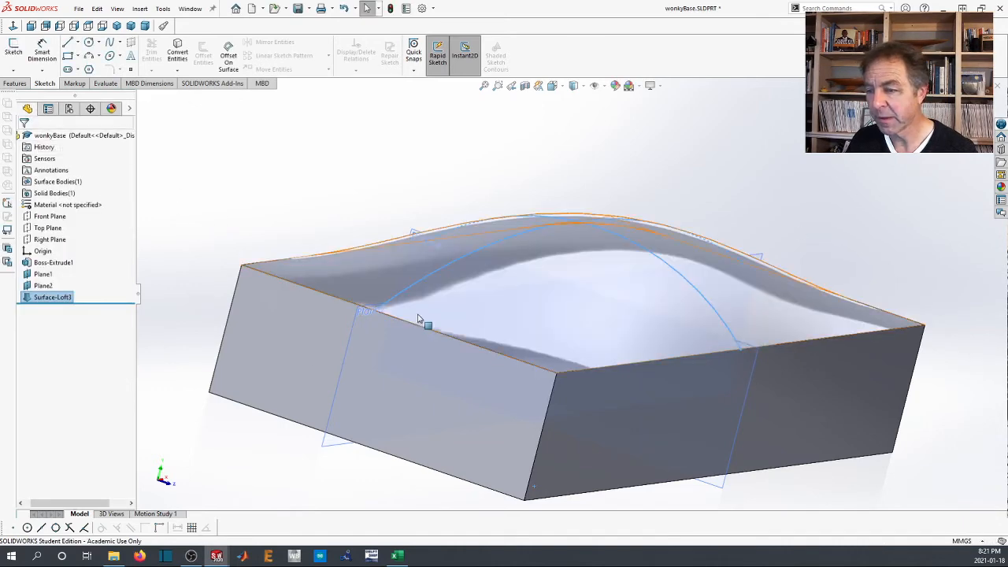
Hide the original block body, Boss-Extrude1, leaving the lofted surface shown
scroll(426, 315, "up", 3)
middle_click_drag(429, 308, 331, 341)
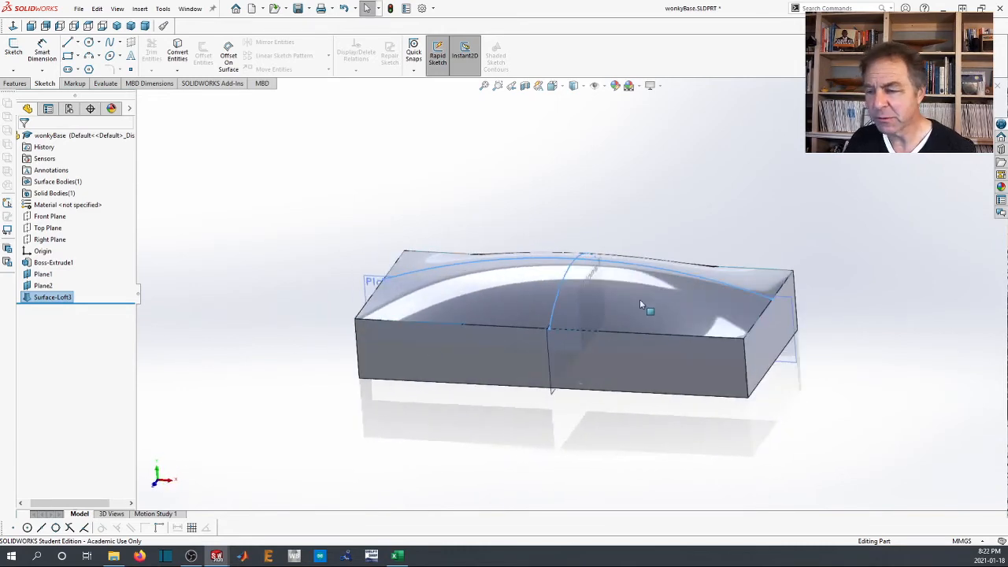
scroll(639, 299, "down", 3)
scroll(216, 299, "up", 4)
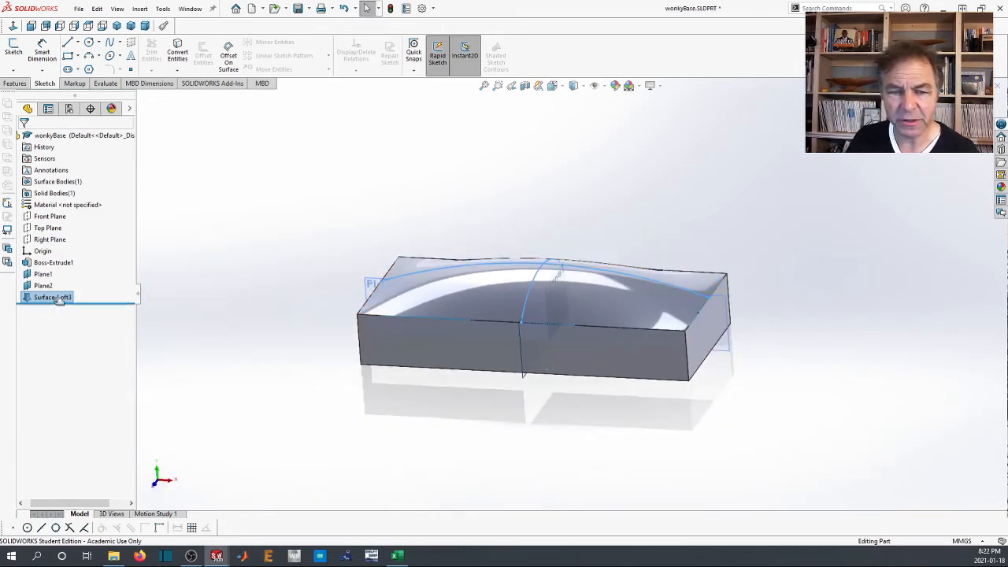
left_click(52, 262)
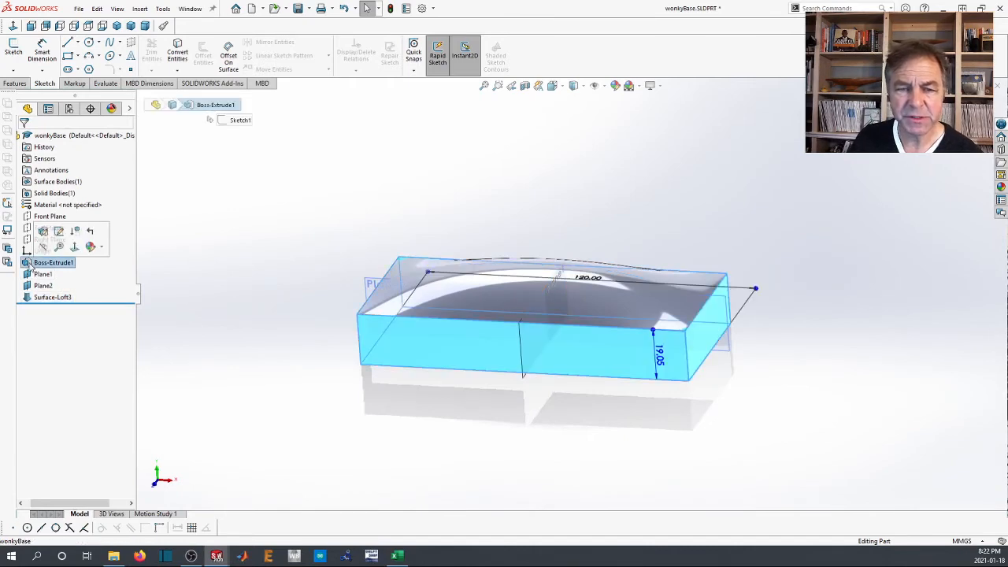
left_click(58, 232)
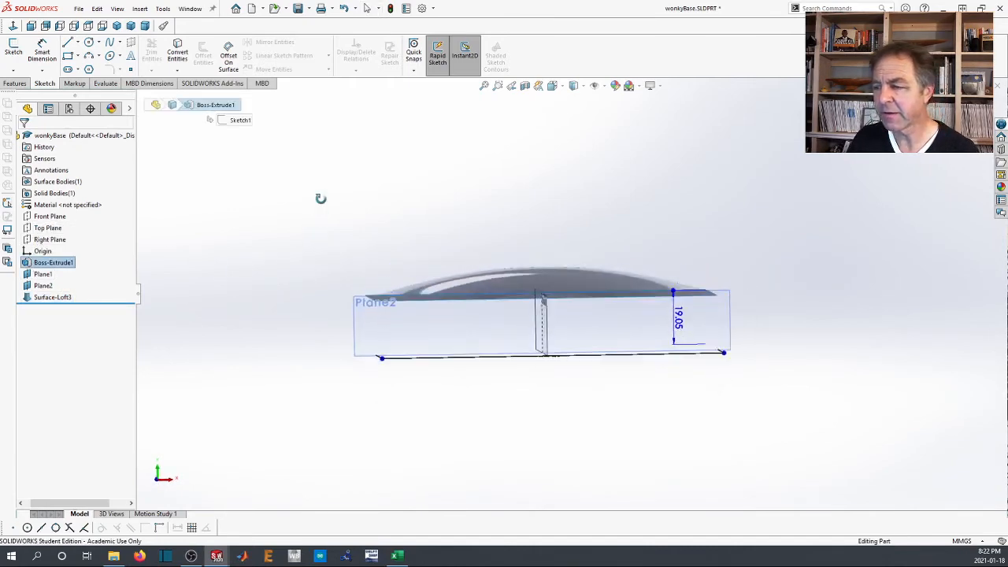
Start a boss extrude with a new sketch on the Top Plane beneath the lofted surface
middle_click_drag(320, 199, 390, 160)
scroll(520, 277, "down", 4)
scroll(450, 295, "up", 3)
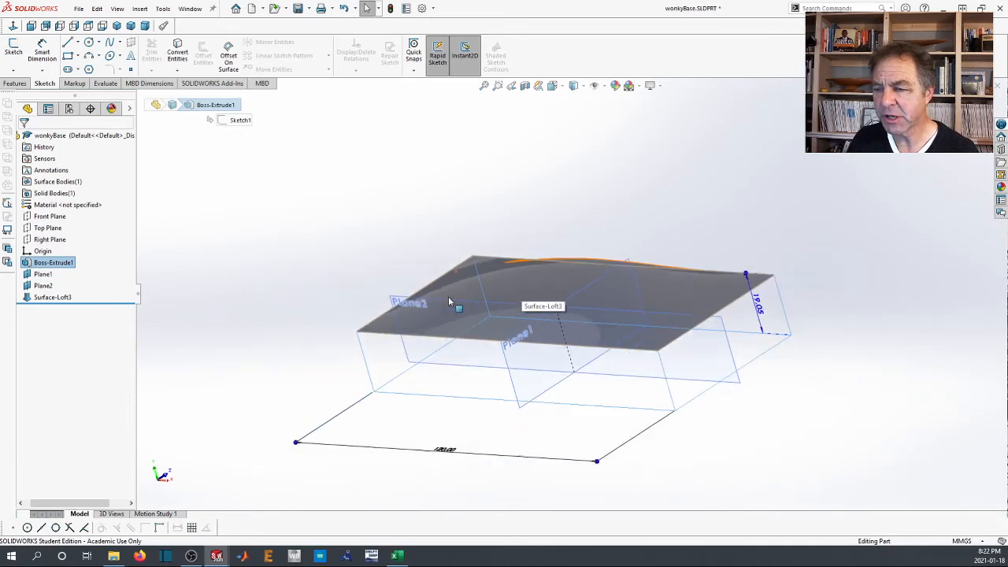
mouse_move(449, 301)
middle_mouse_down()
mouse_move(335, 303)
mouse_move(459, 360)
mouse_move(407, 290)
mouse_move(378, 347)
mouse_move(425, 369)
mouse_move(383, 276)
mouse_move(425, 300)
mouse_move(400, 355)
mouse_move(411, 337)
middle_mouse_up()
scroll(482, 313, "down", 2)
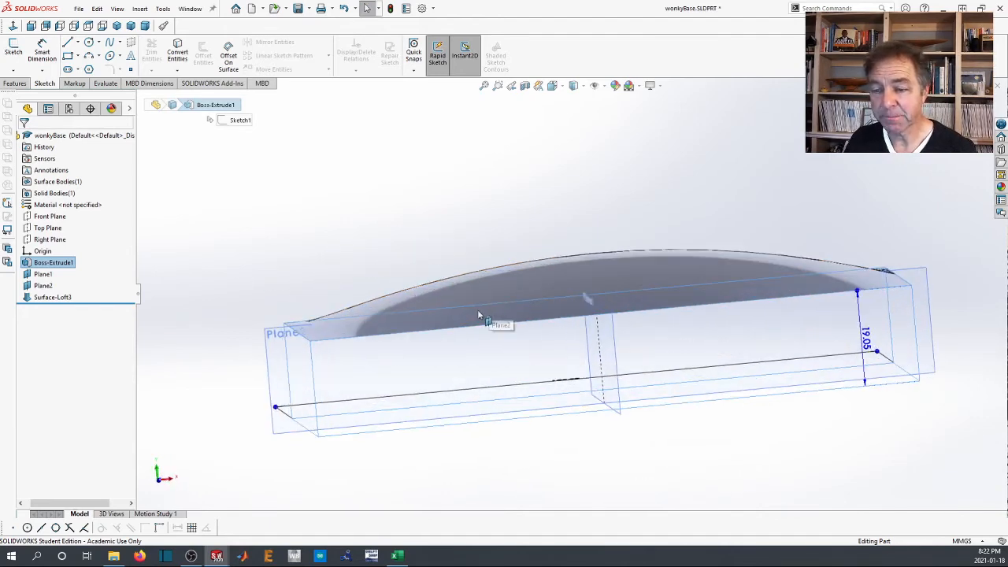
scroll(477, 313, "up", 4)
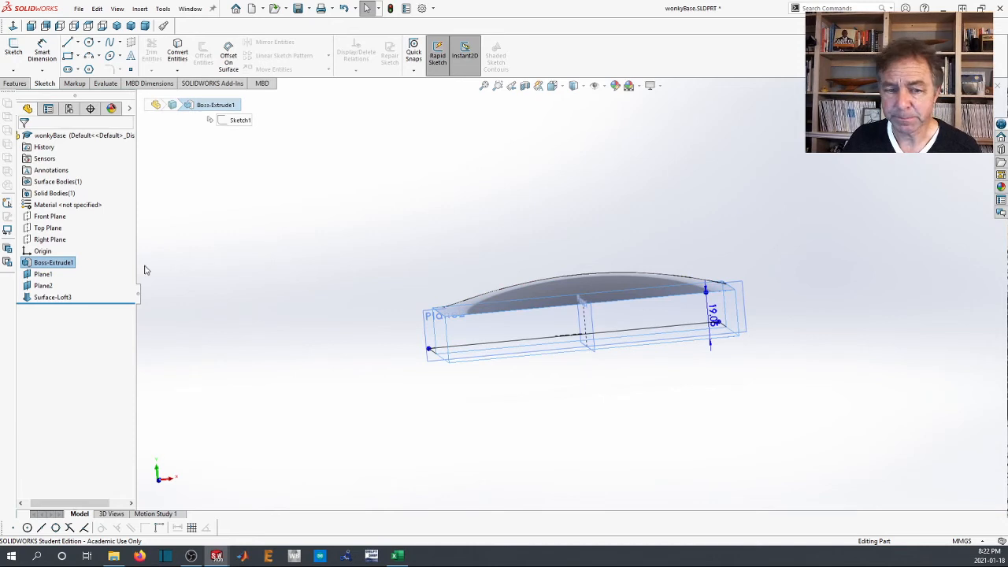
left_click(141, 9)
mouse_move(157, 28)
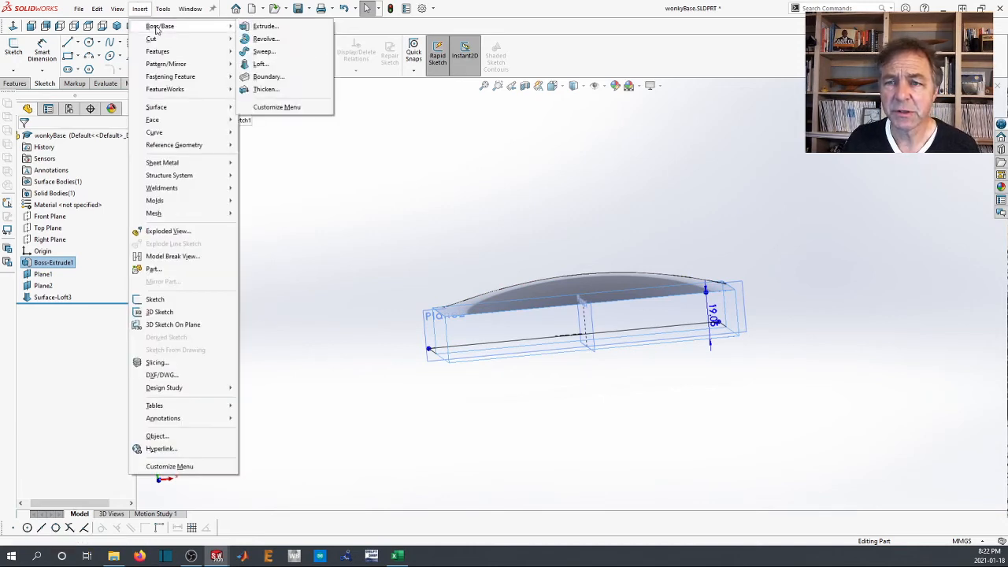
left_click(260, 26)
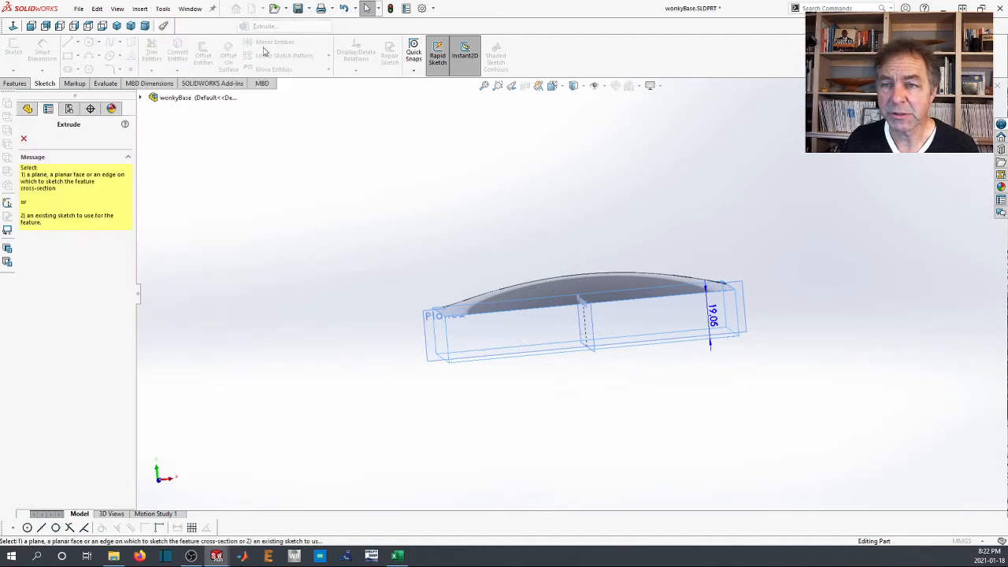
middle_click_drag(386, 360, 386, 310)
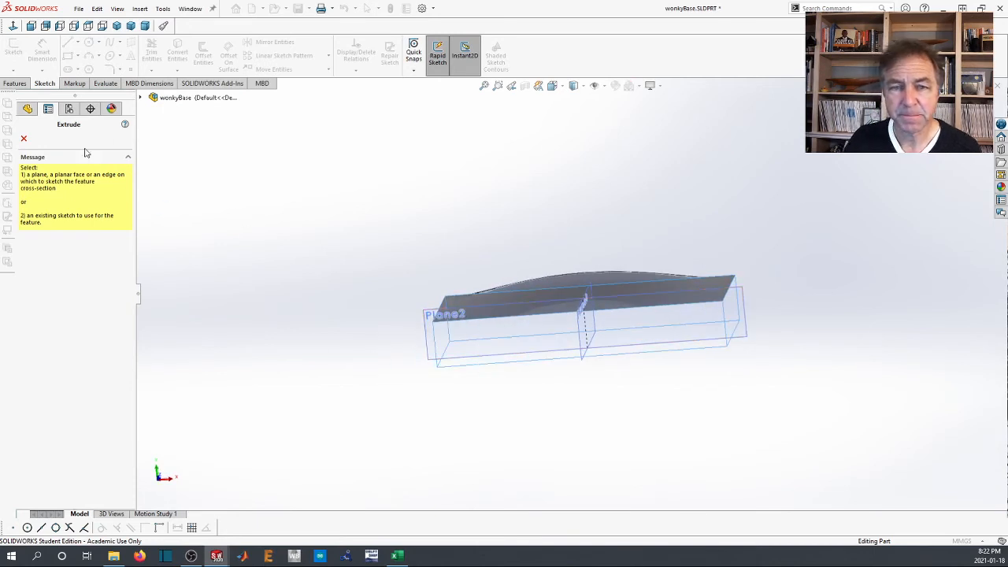
left_click(141, 97)
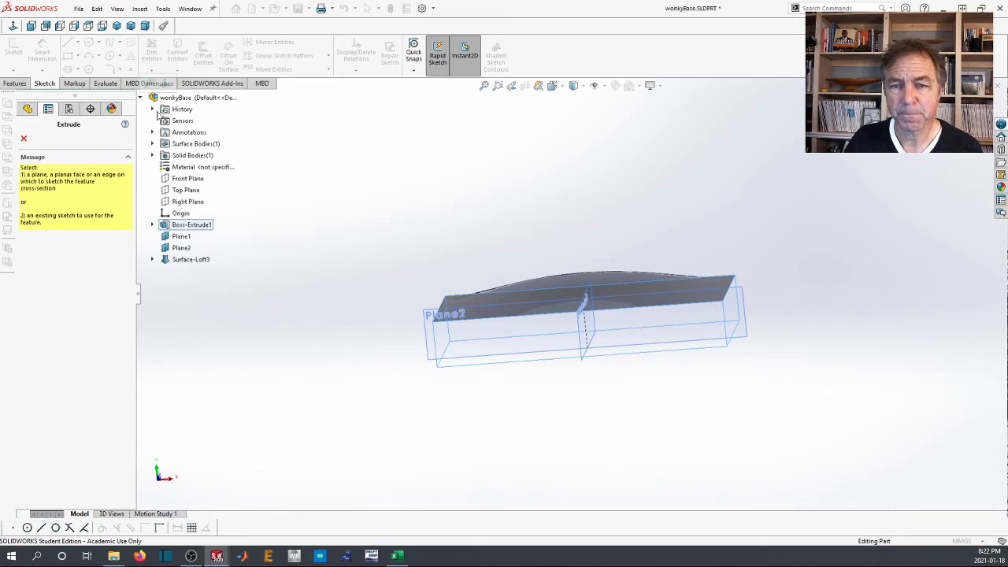
left_click(182, 193)
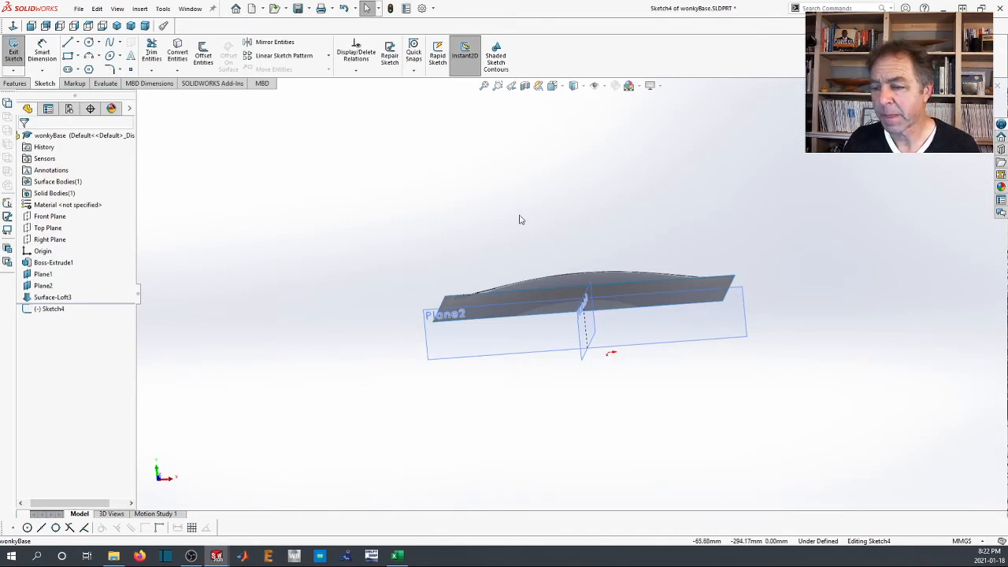
Convert the four boundary edges of the lofted surface into the Top Plane sketch
middle_click_drag(520, 219, 518, 106)
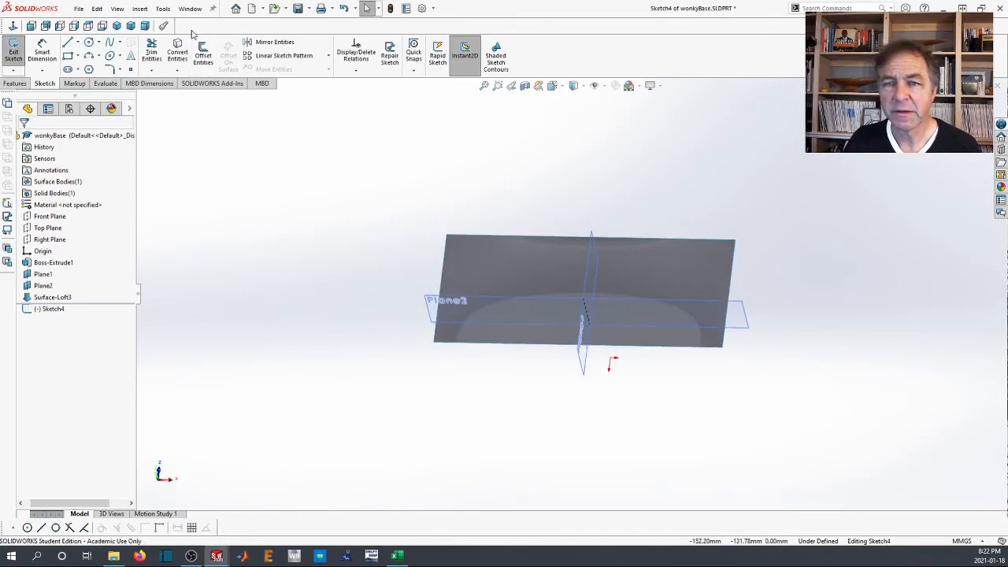
left_click(177, 53)
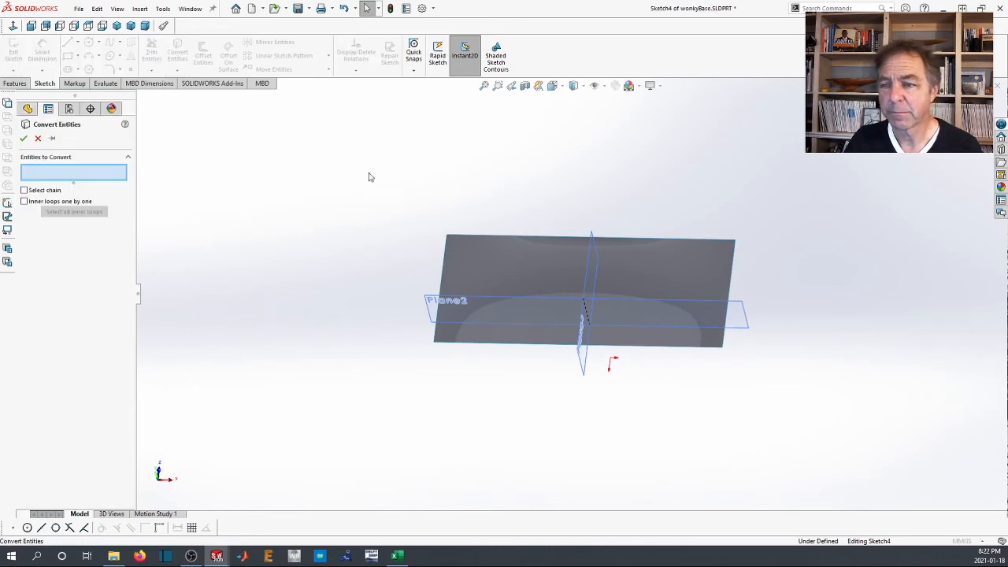
left_click(471, 236)
left_click(447, 255)
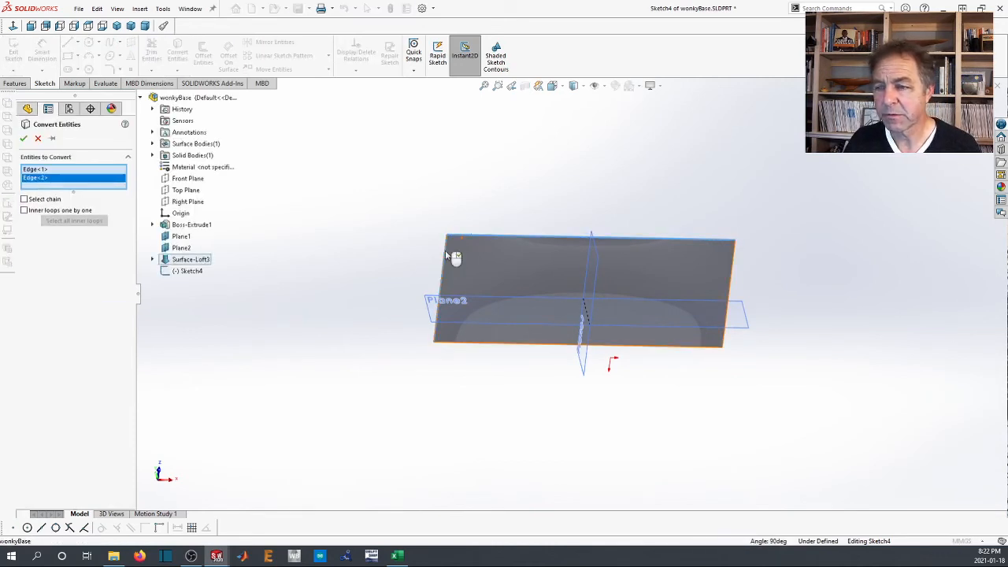
left_click(484, 347)
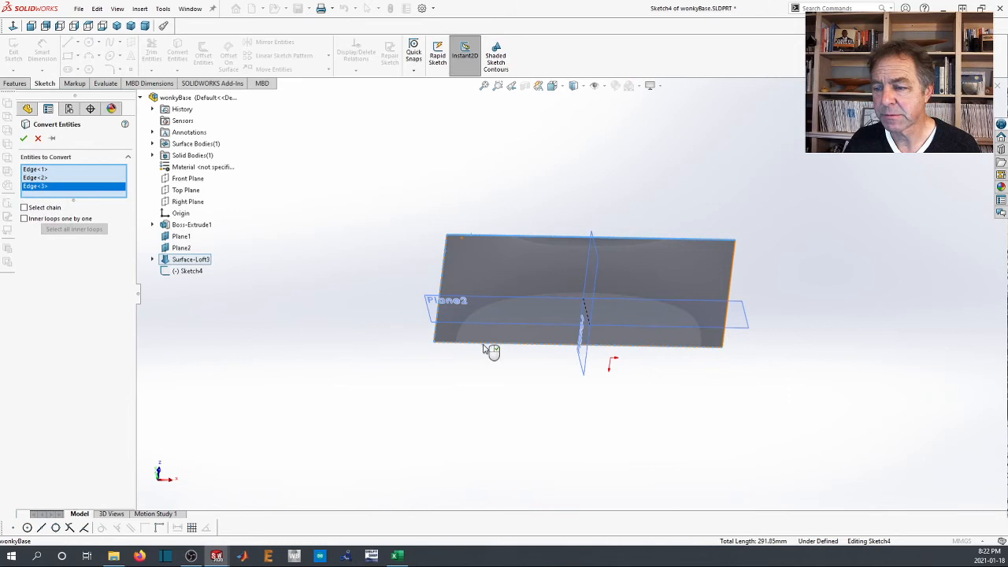
left_click(732, 296)
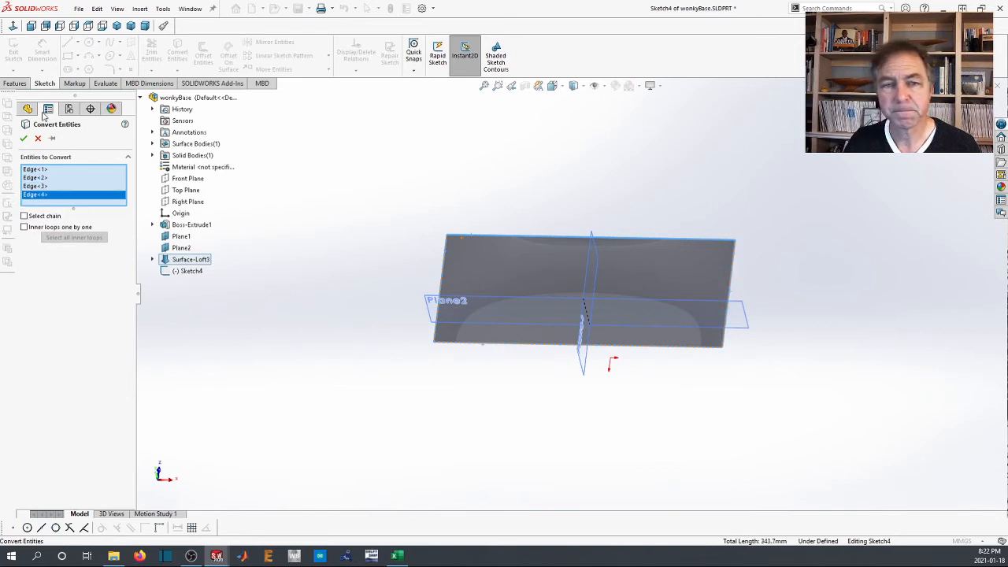
left_click(24, 139)
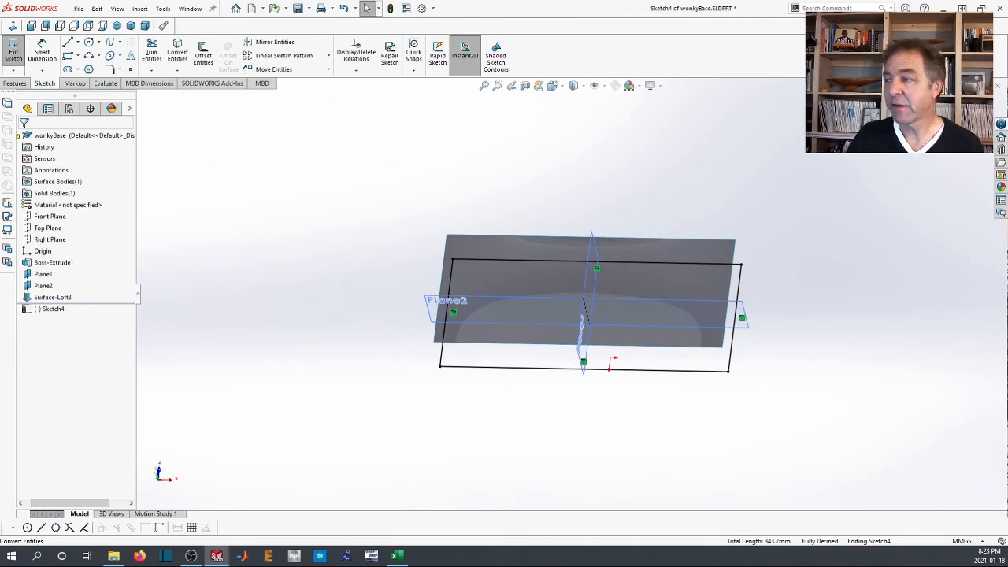
Extrude the converted rectangle Up To Surface, ending at the lofted surface, as a separate body without merging
key("e")
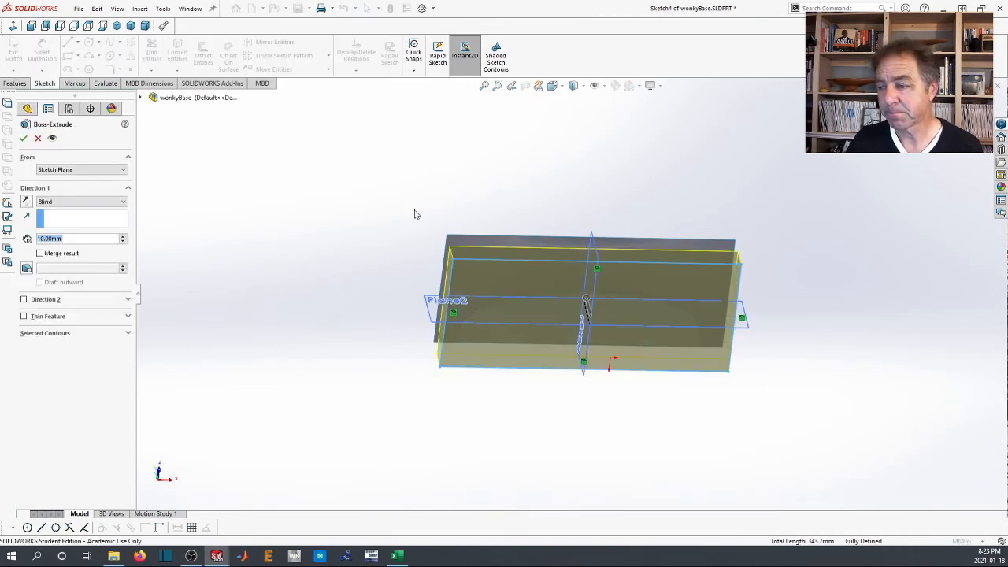
left_click(63, 201)
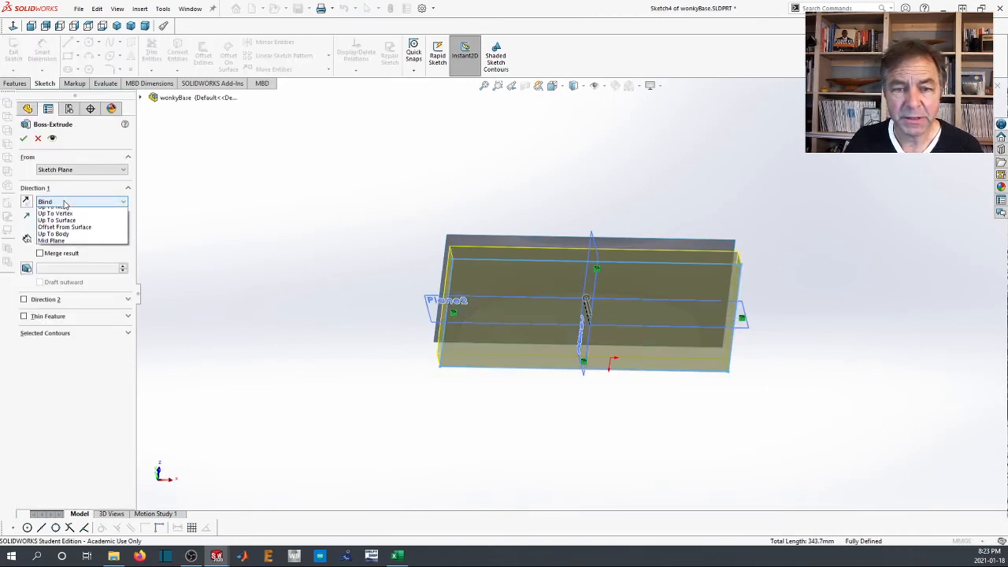
left_click(74, 239)
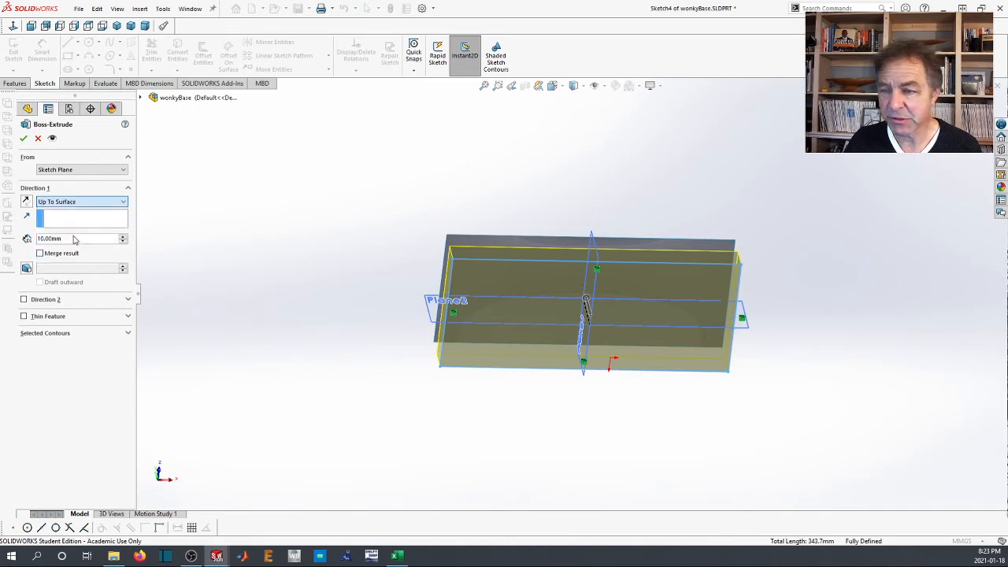
left_click(474, 241)
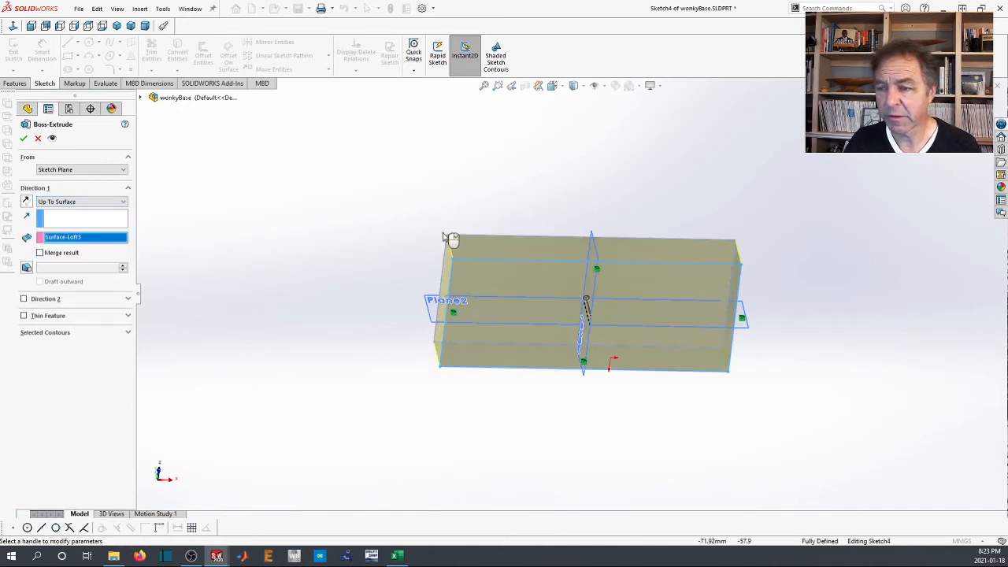
left_click(22, 138)
Select the new up-to-surface extrusion and examine its curved top from the side
middle_click_drag(416, 206, 603, 254)
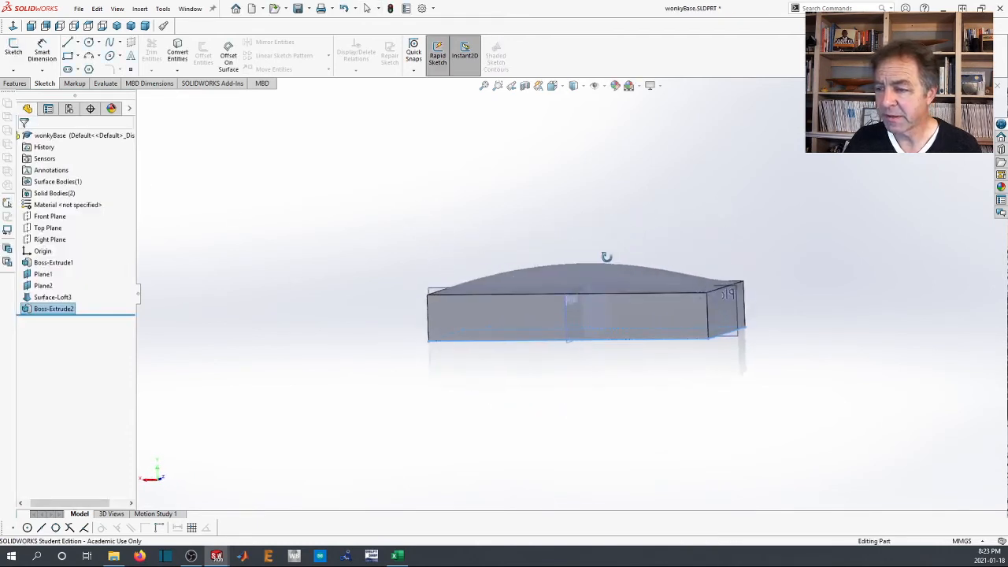
left_click(58, 312)
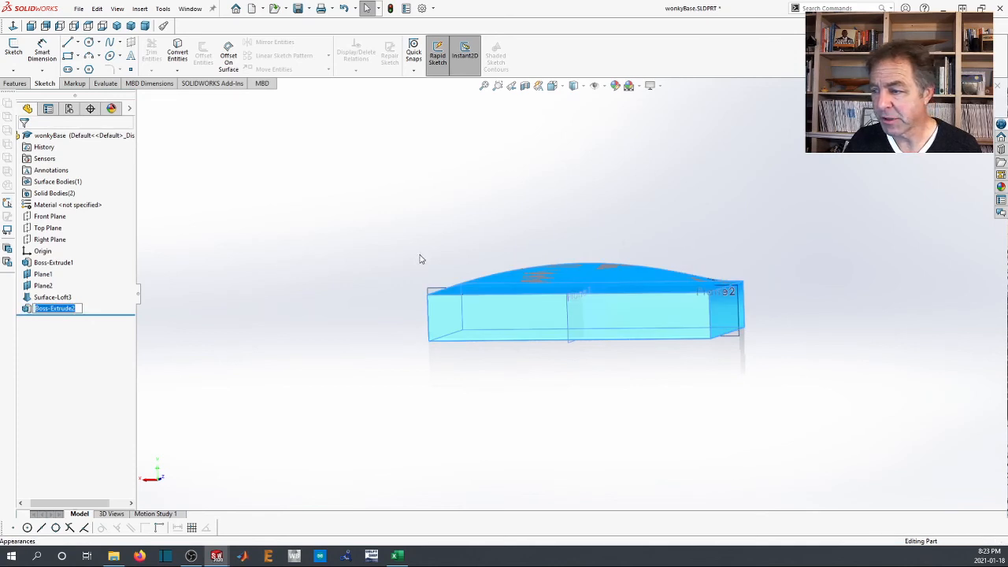
middle_click_drag(418, 259, 486, 308)
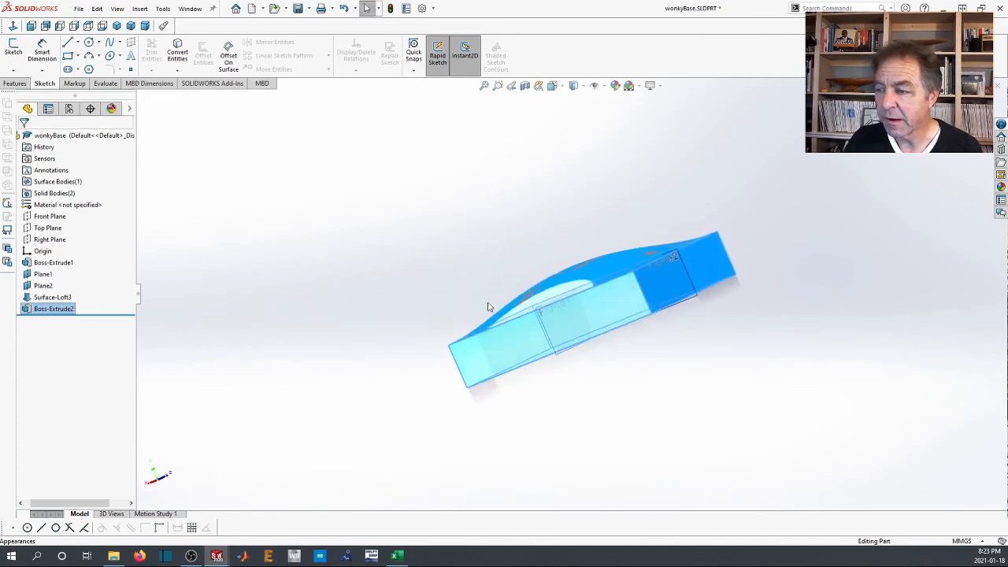
scroll(615, 262, "down", 2)
scroll(613, 257, "up", 3)
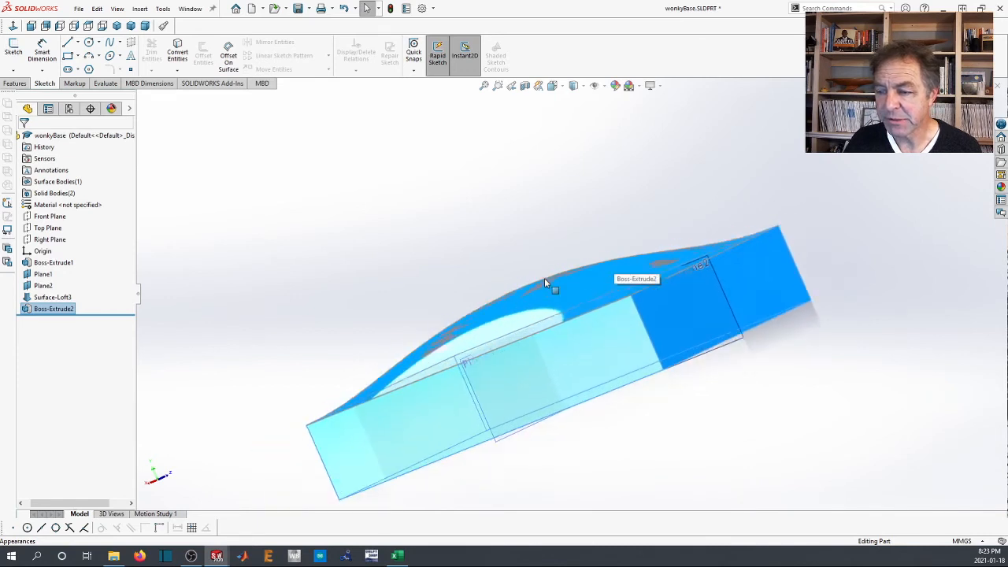
left_click(526, 86)
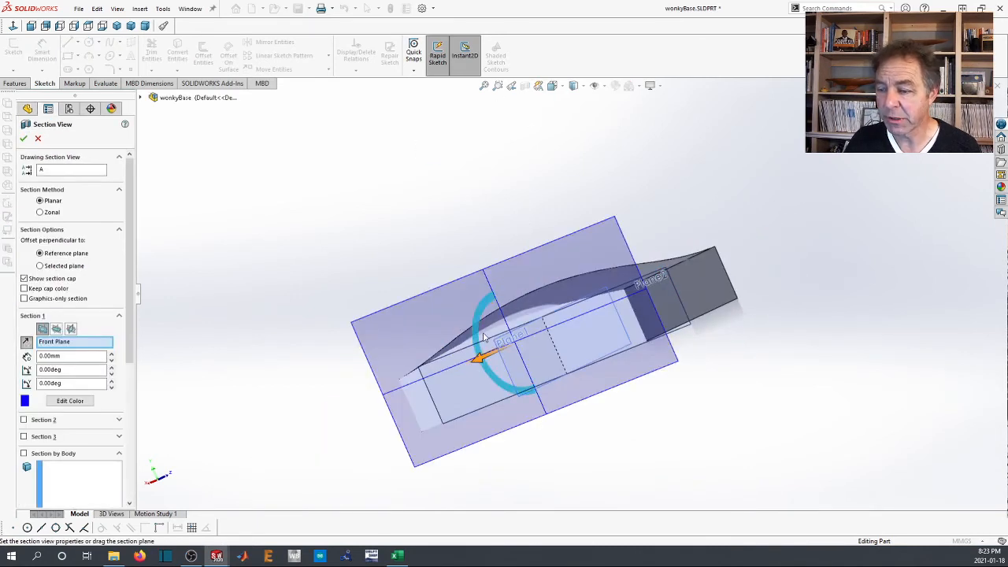
left_click_drag(485, 360, 504, 347)
key("Escape")
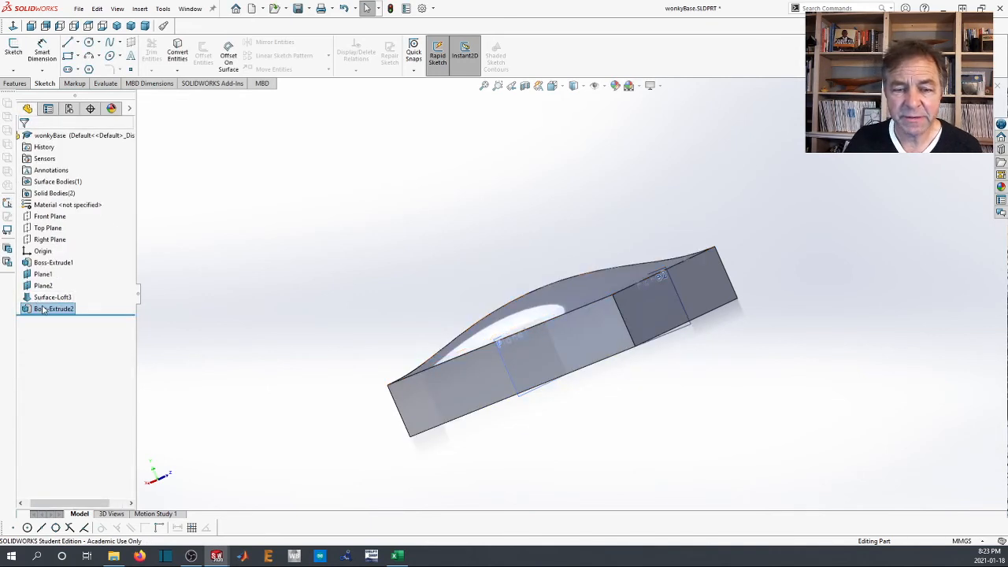
Delete the up-to-surface extrusion while keeping its sketch, and show the original extruded block again
right_click(45, 309)
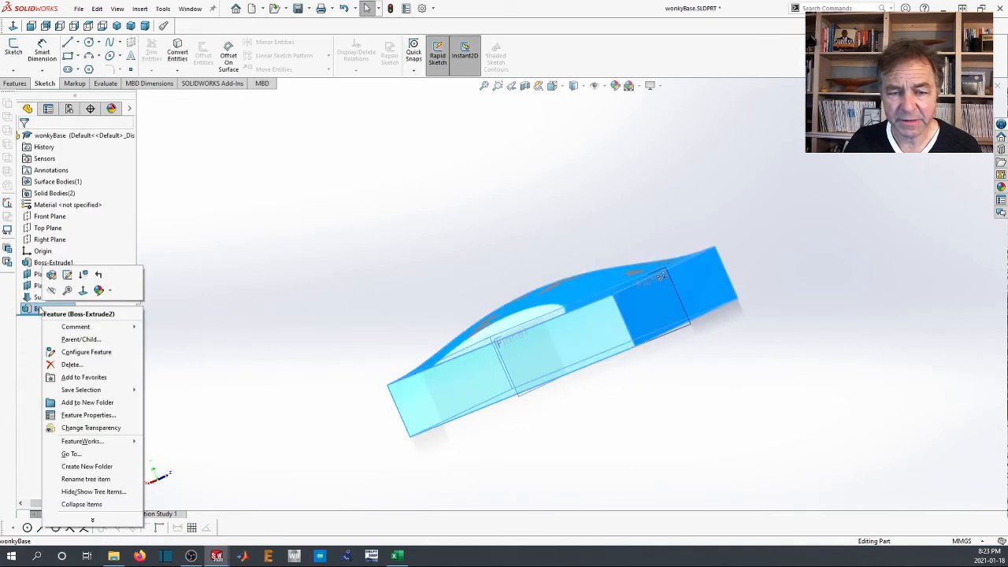
left_click(71, 365)
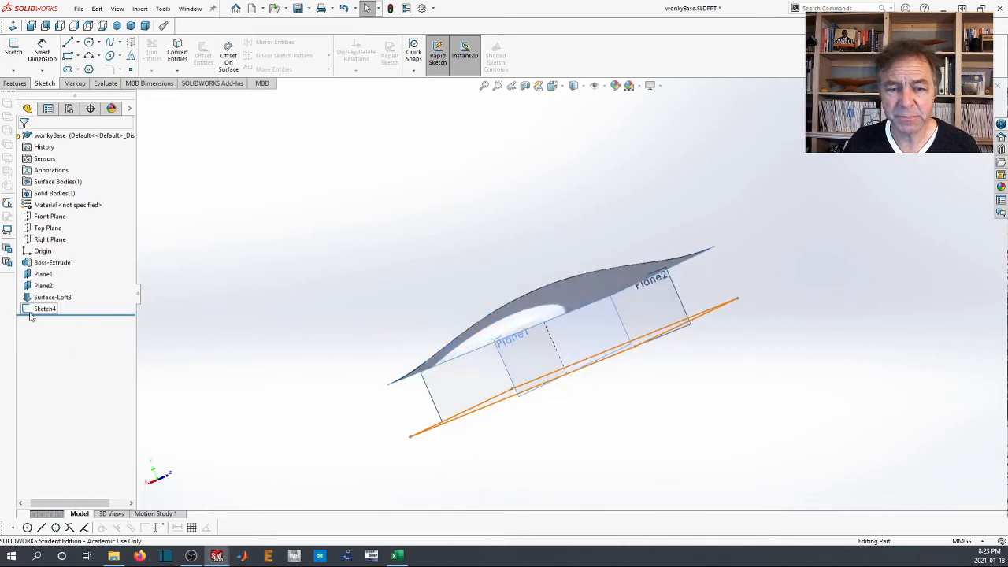
left_click(33, 265)
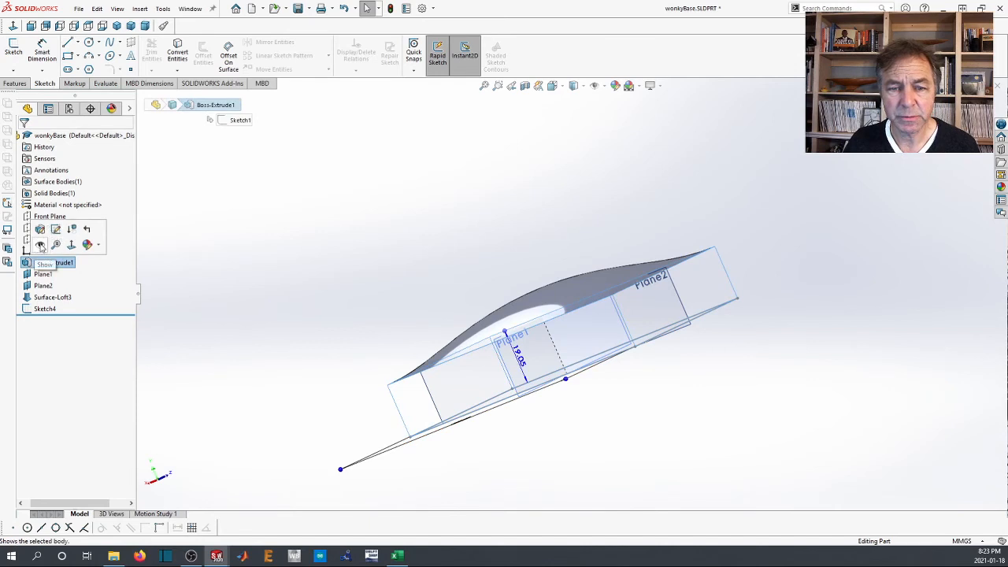
left_click(357, 250)
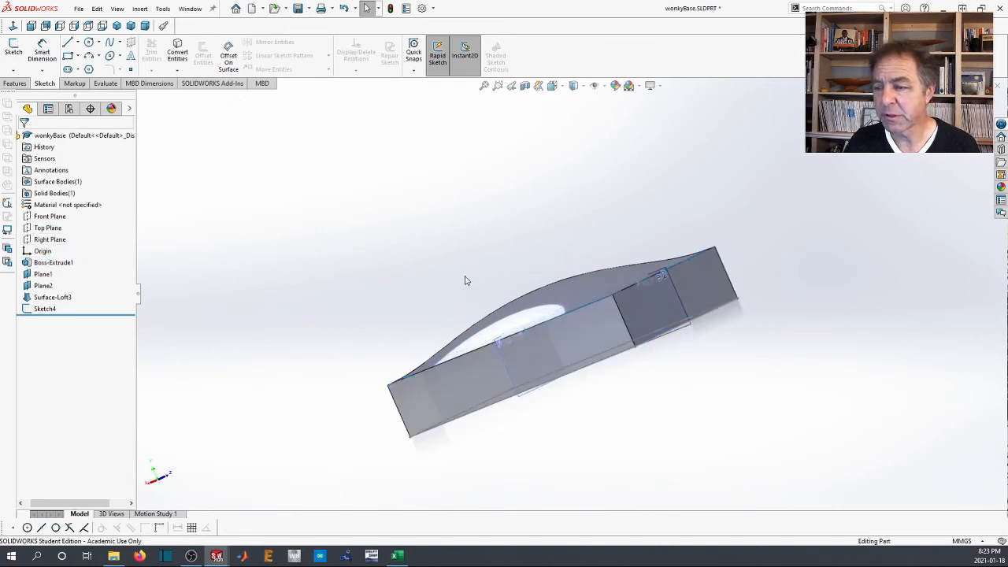
Section the model parallel to the Front Plane at an 18 mm offset and inspect the space between the block and the lofted surface
mouse_move(464, 280)
middle_mouse_down()
mouse_move(407, 338)
mouse_move(464, 288)
middle_mouse_up()
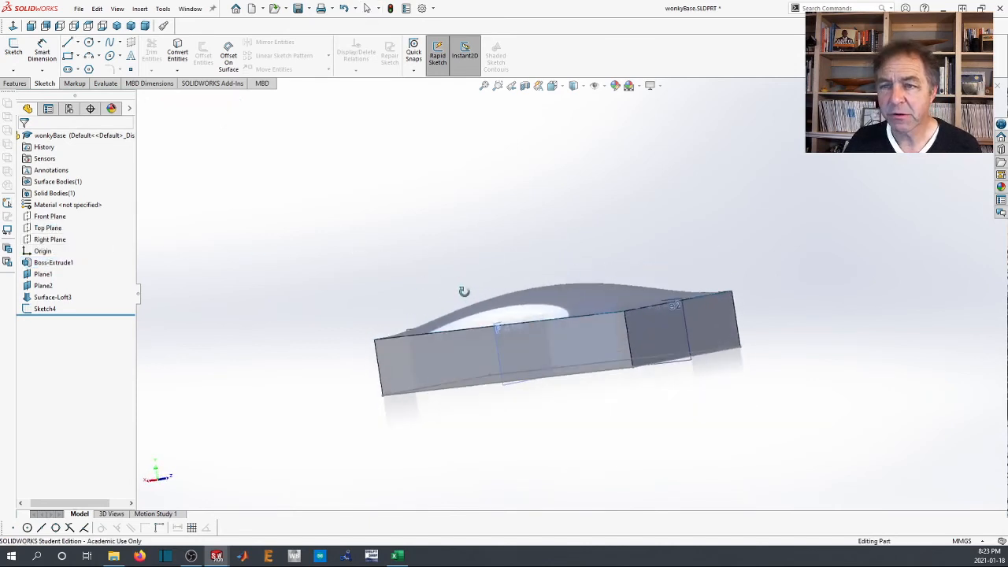
left_click(524, 86)
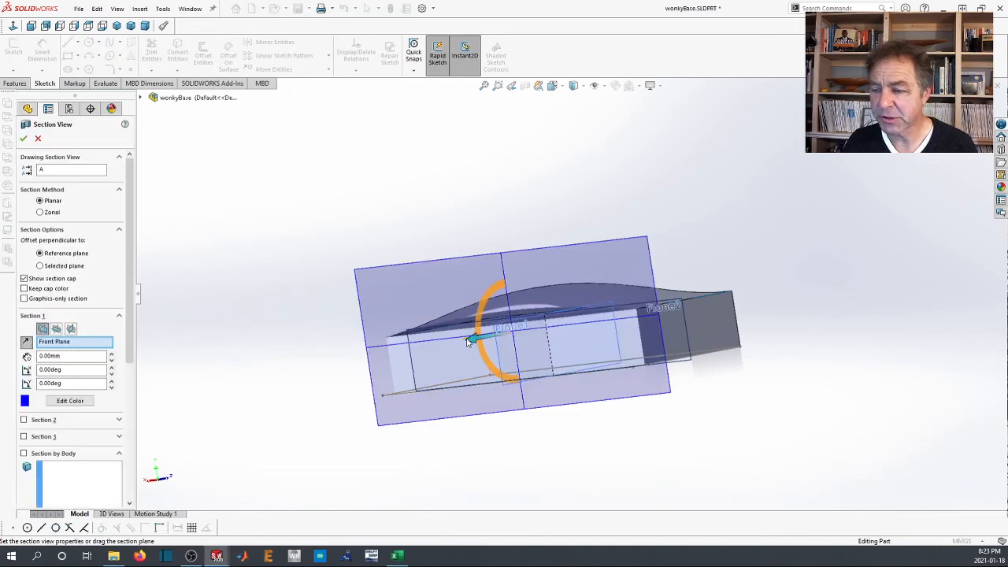
left_click_drag(474, 340, 513, 332)
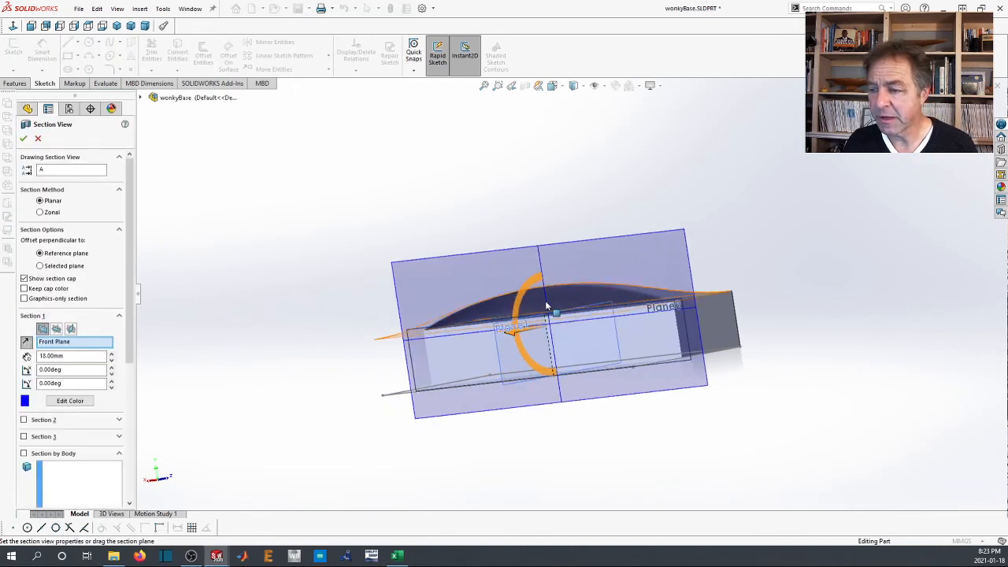
scroll(545, 300, "down", 3)
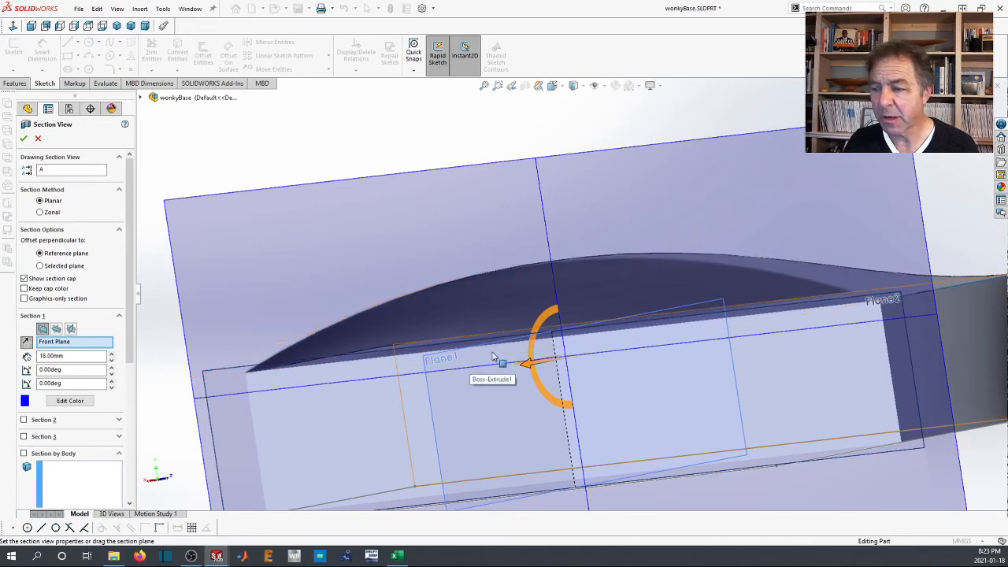
scroll(550, 300, "up", 3)
scroll(558, 297, "down", 5)
scroll(559, 297, "up", 5)
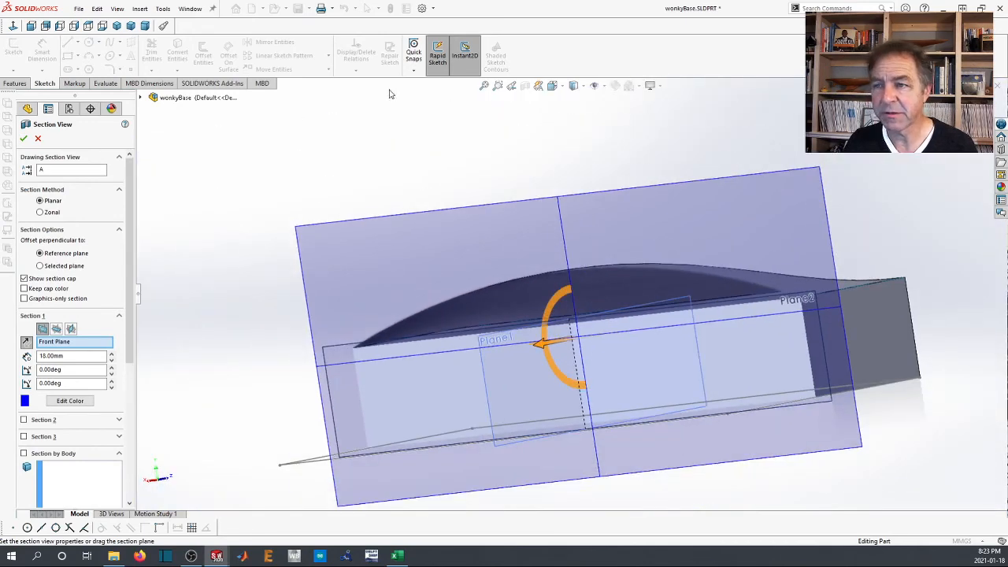
key("Escape")
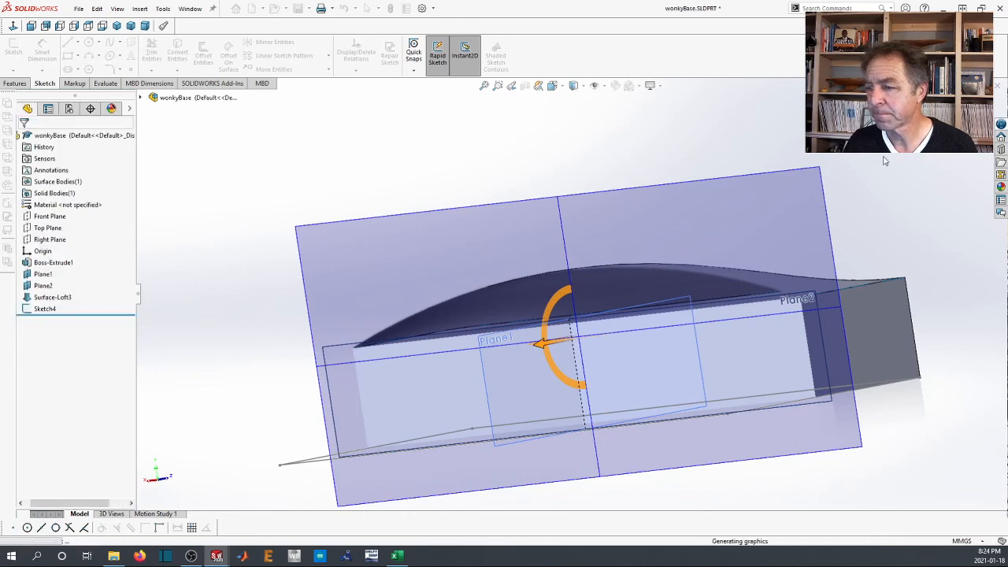
mouse_move(585, 335)
middle_mouse_down()
mouse_move(449, 334)
mouse_move(540, 323)
mouse_move(727, 268)
mouse_move(591, 305)
middle_mouse_up()
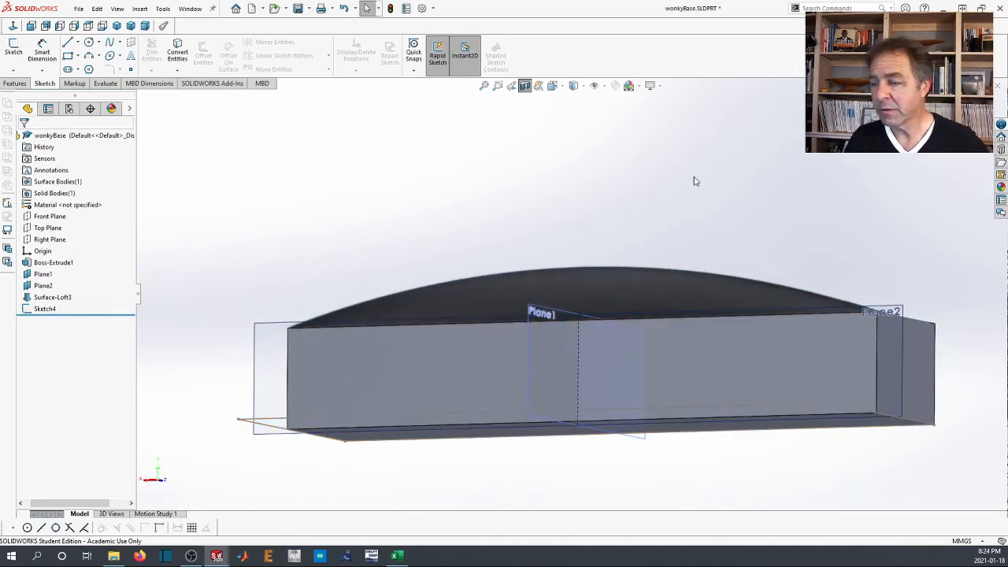
scroll(566, 316, "up", 2)
scroll(558, 305, "down", 2)
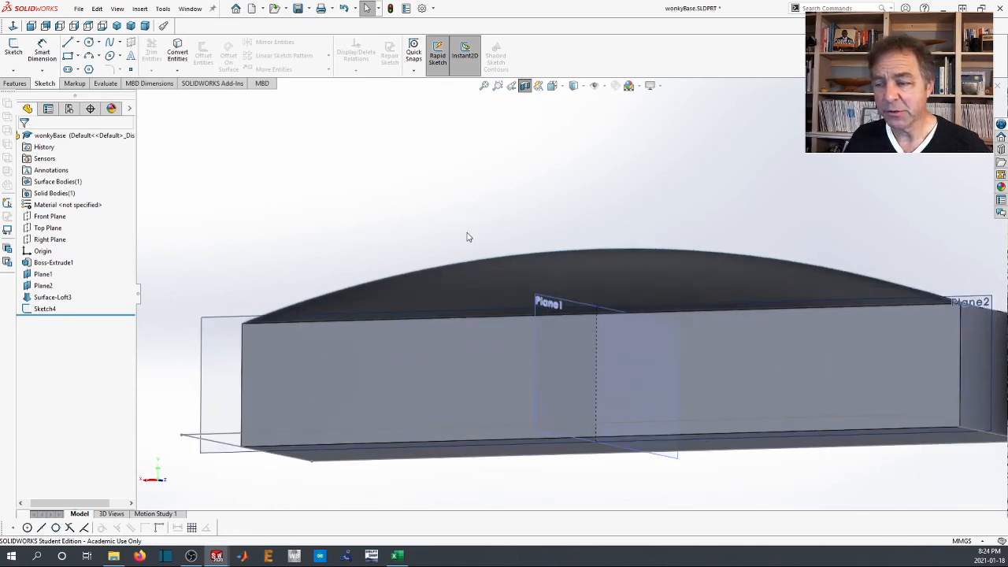
scroll(477, 237, "up", 2)
middle_click_drag(478, 237, 520, 265)
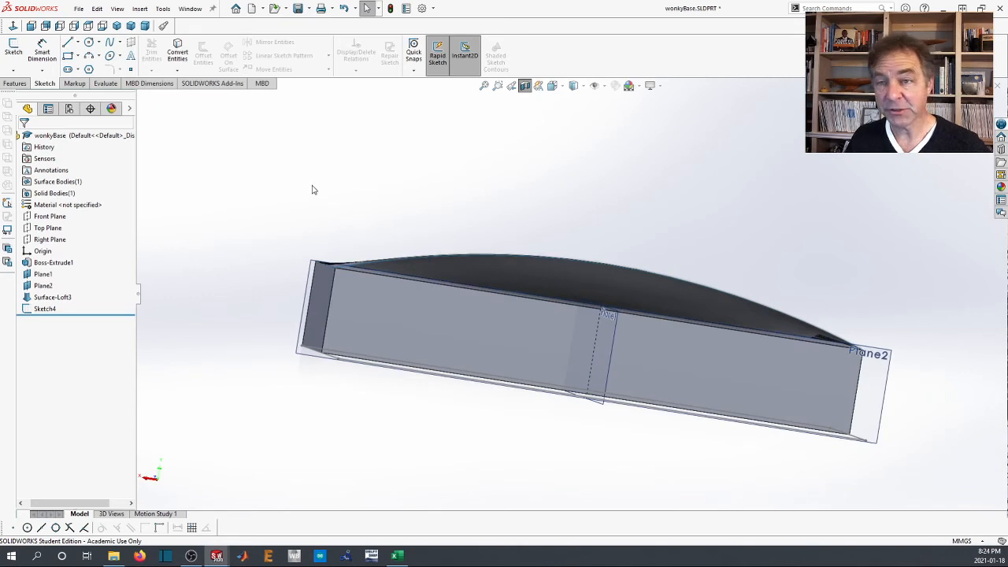